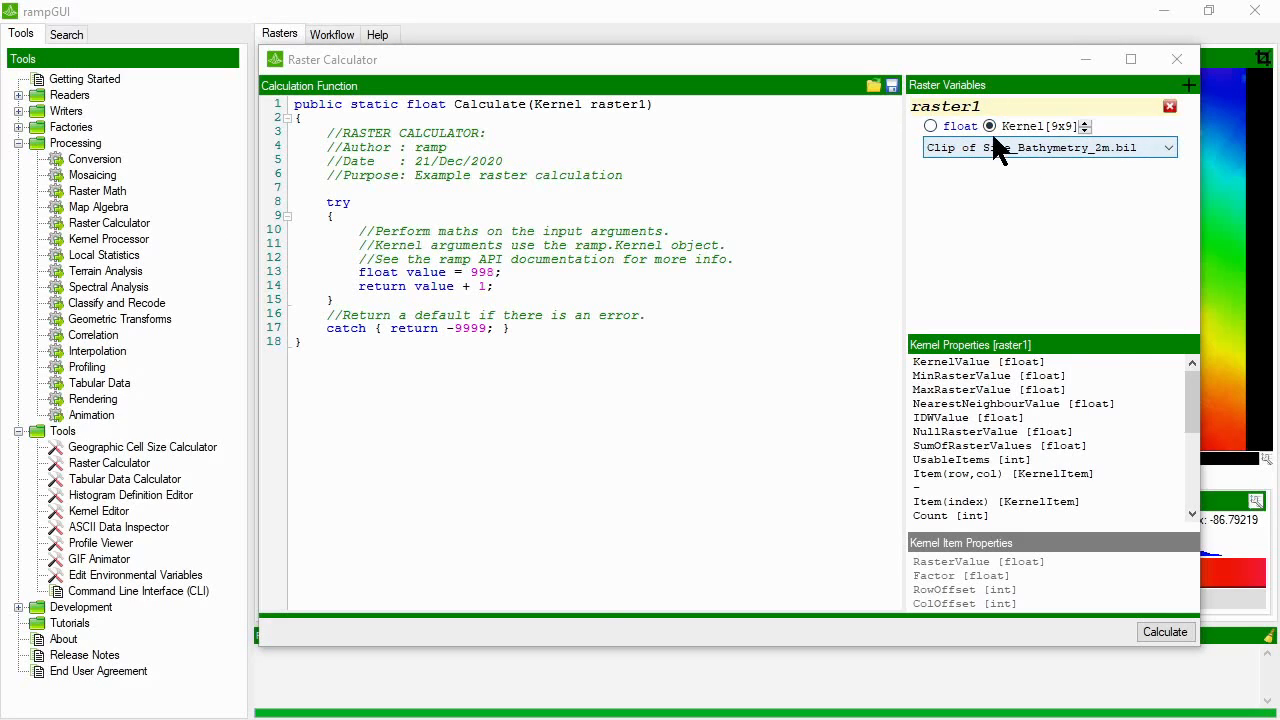
Step: Rename the raster1 kernel variable to bathy in the calculation function
{"action": "left_click", "coordinate": [640, 104]}
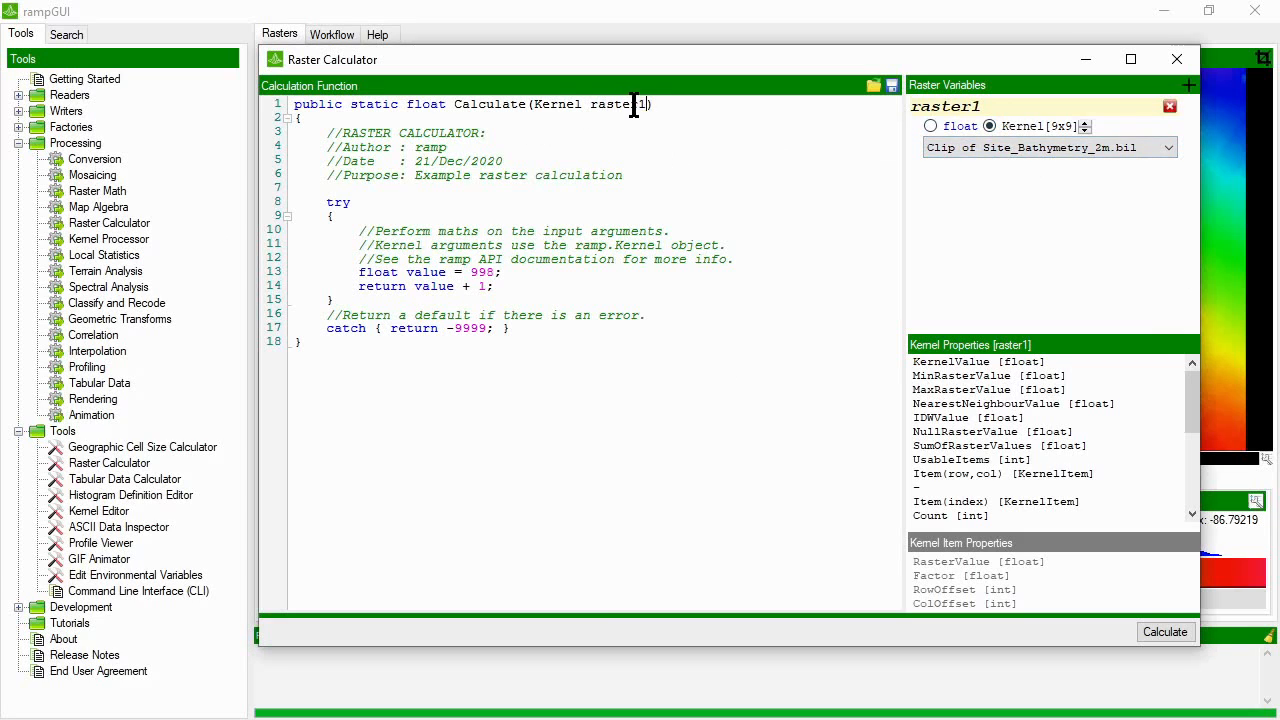
{"action": "left_click_drag", "start_coordinate": [645, 104], "coordinate": [534, 105]}
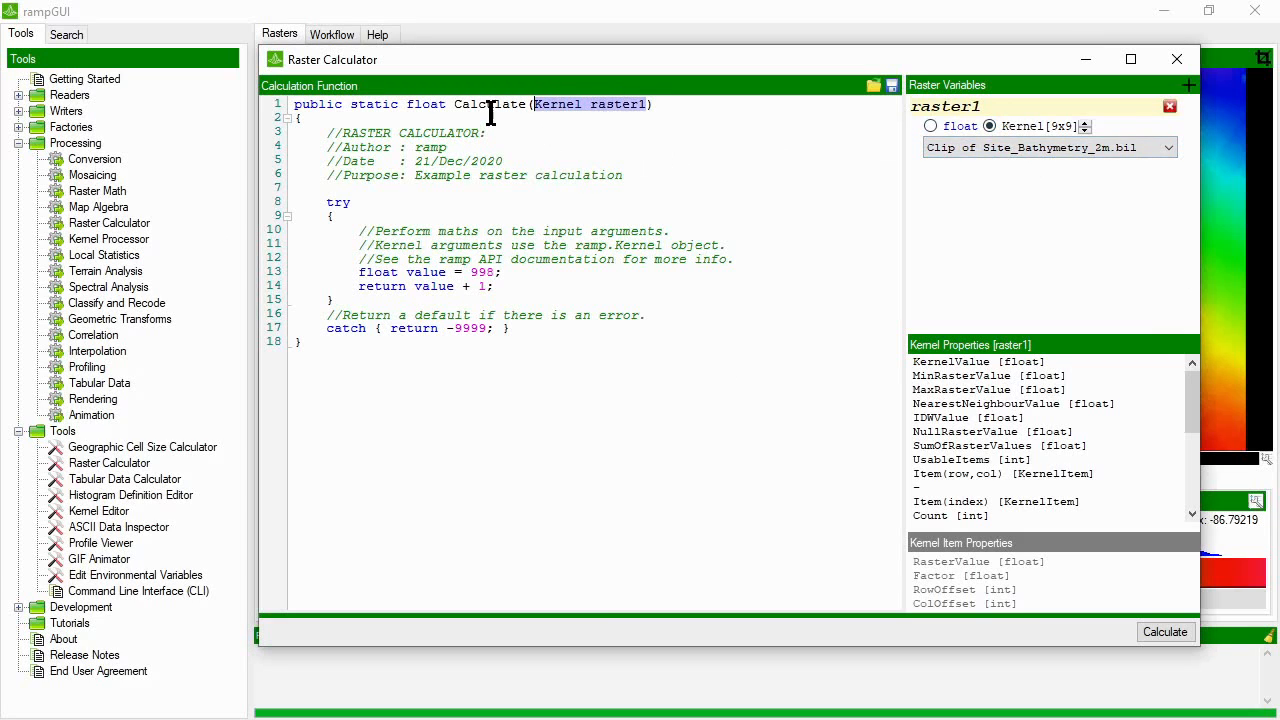
{"action": "double_click", "coordinate": [1000, 106]}
{"action": "type", "text": "bathy"}
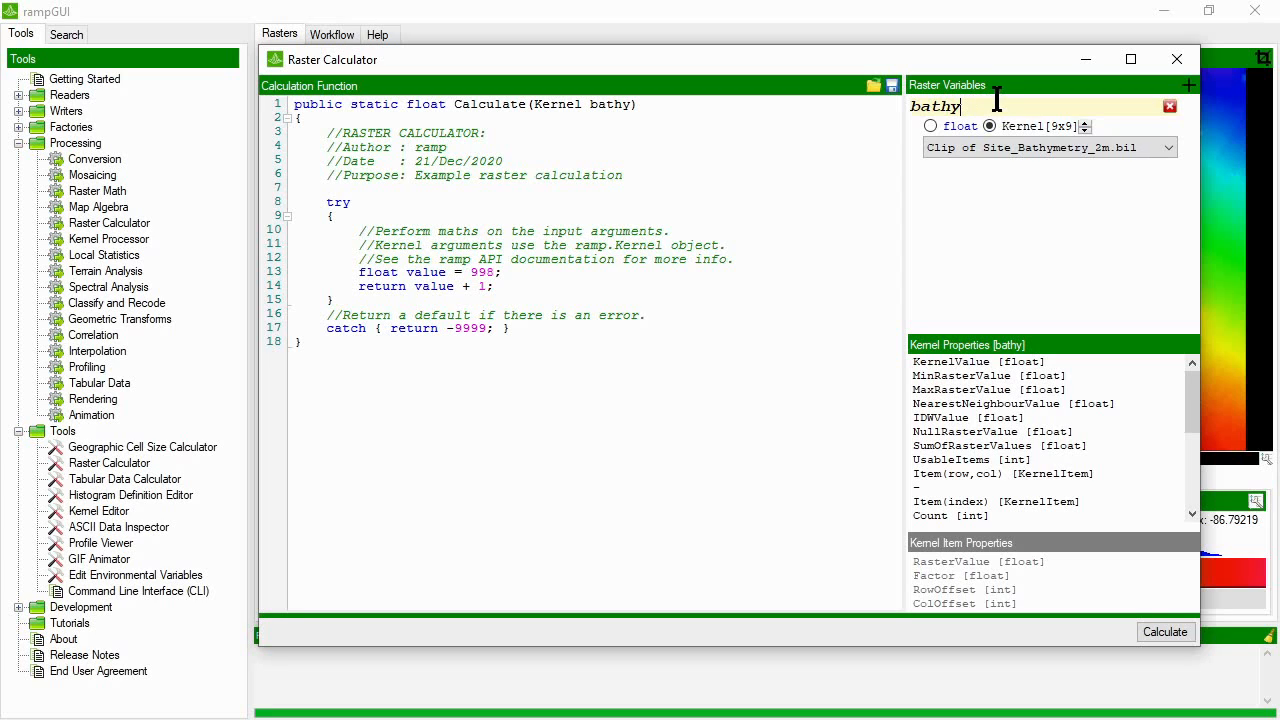
Step: Look over the first kernel properties available for bathy, from KernelValue to NearestNeighbourValue
{"action": "left_click", "coordinate": [961, 376]}
{"action": "left_click", "coordinate": [971, 363]}
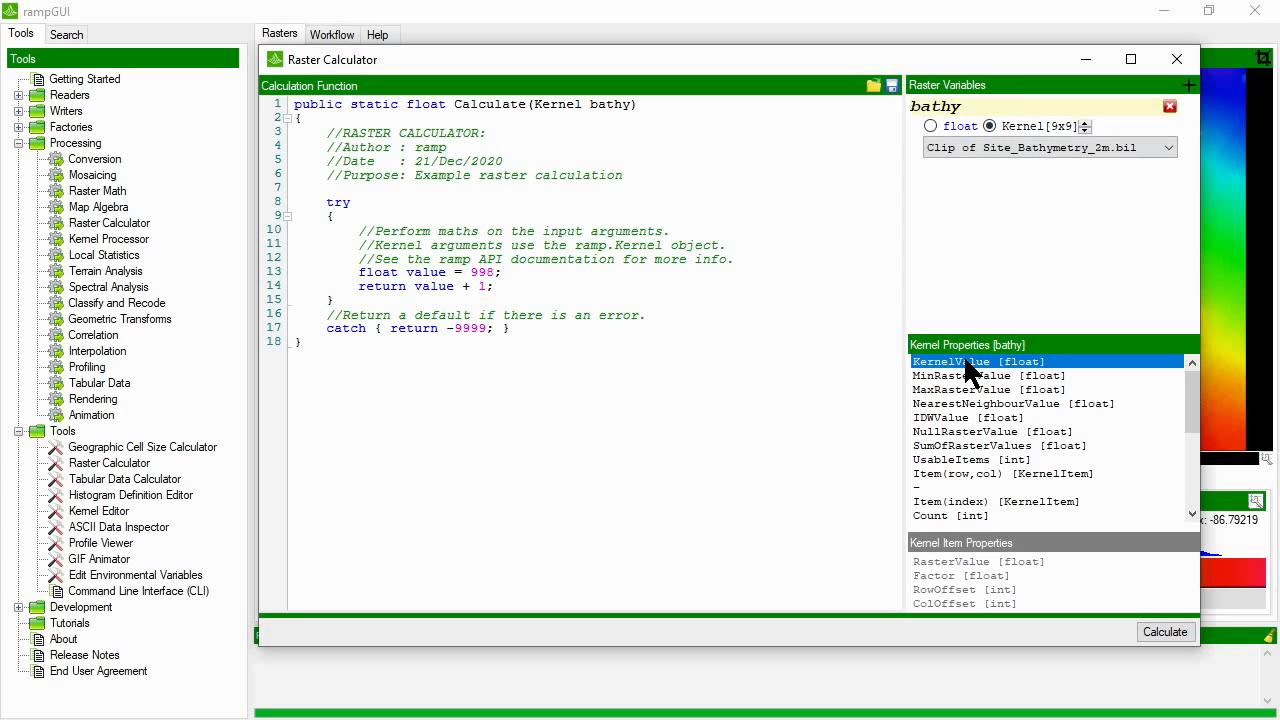
{"action": "left_click", "coordinate": [972, 380]}
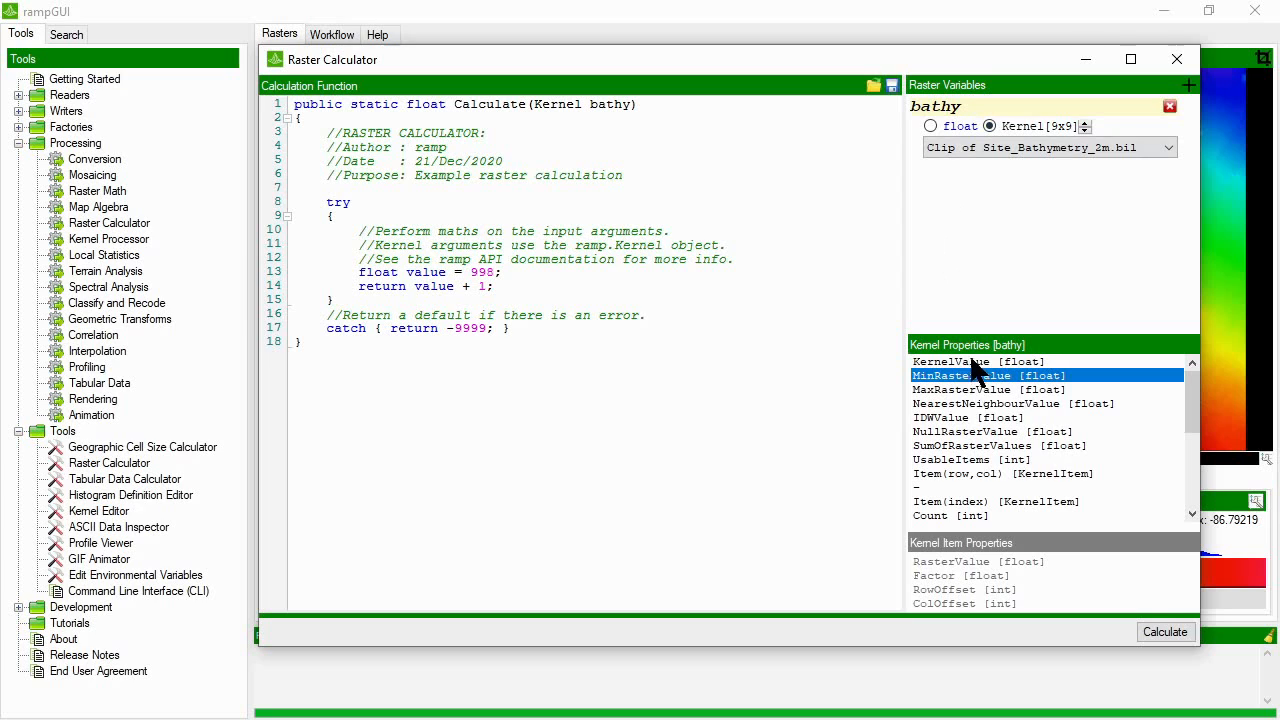
{"action": "left_click", "coordinate": [966, 389]}
{"action": "left_click", "coordinate": [964, 404]}
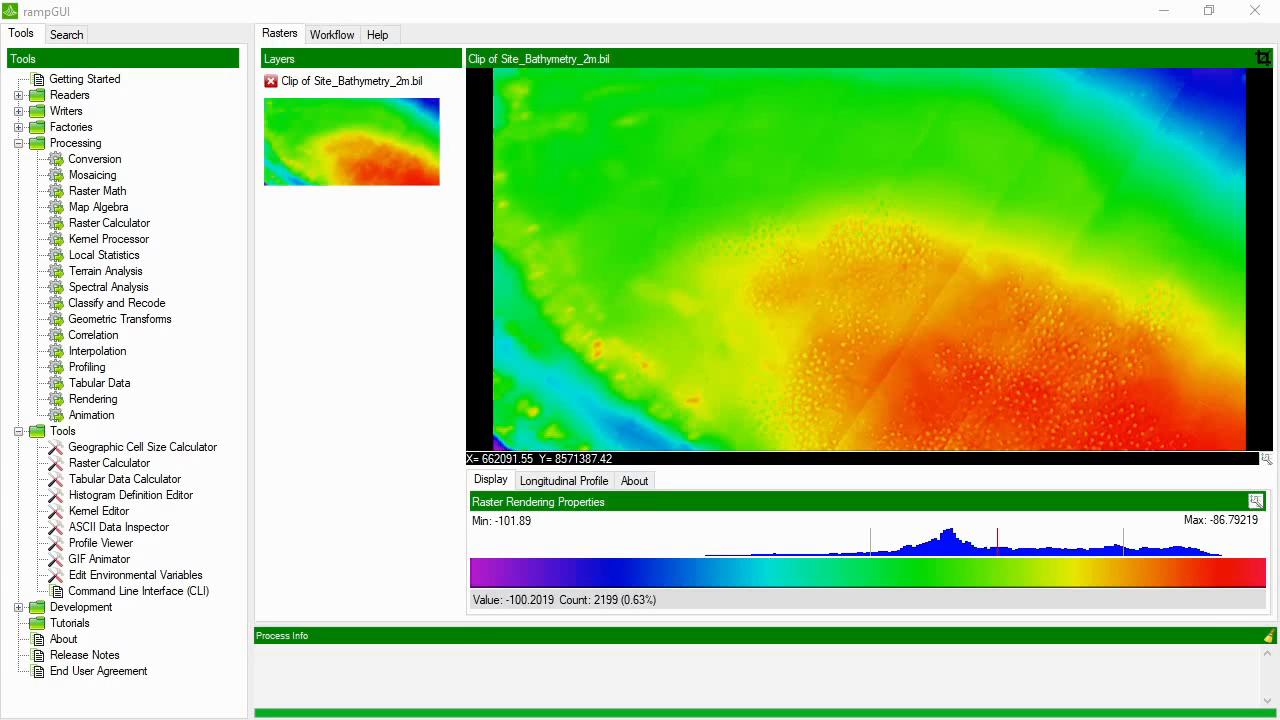
Step: Open the API Reference in the development help and examine the Kernel class's methods and properties
{"action": "double_click", "coordinate": [80, 607]}
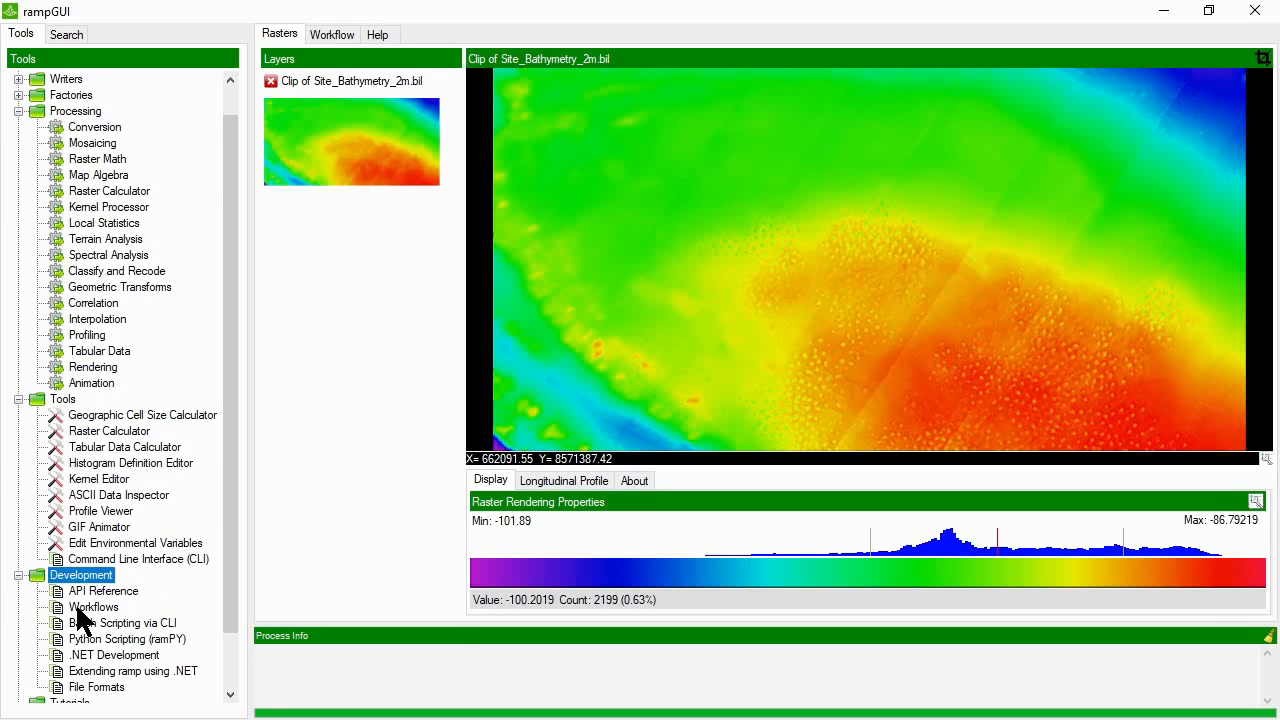
{"action": "left_click", "coordinate": [103, 591]}
{"action": "left_click", "coordinate": [378, 35]}
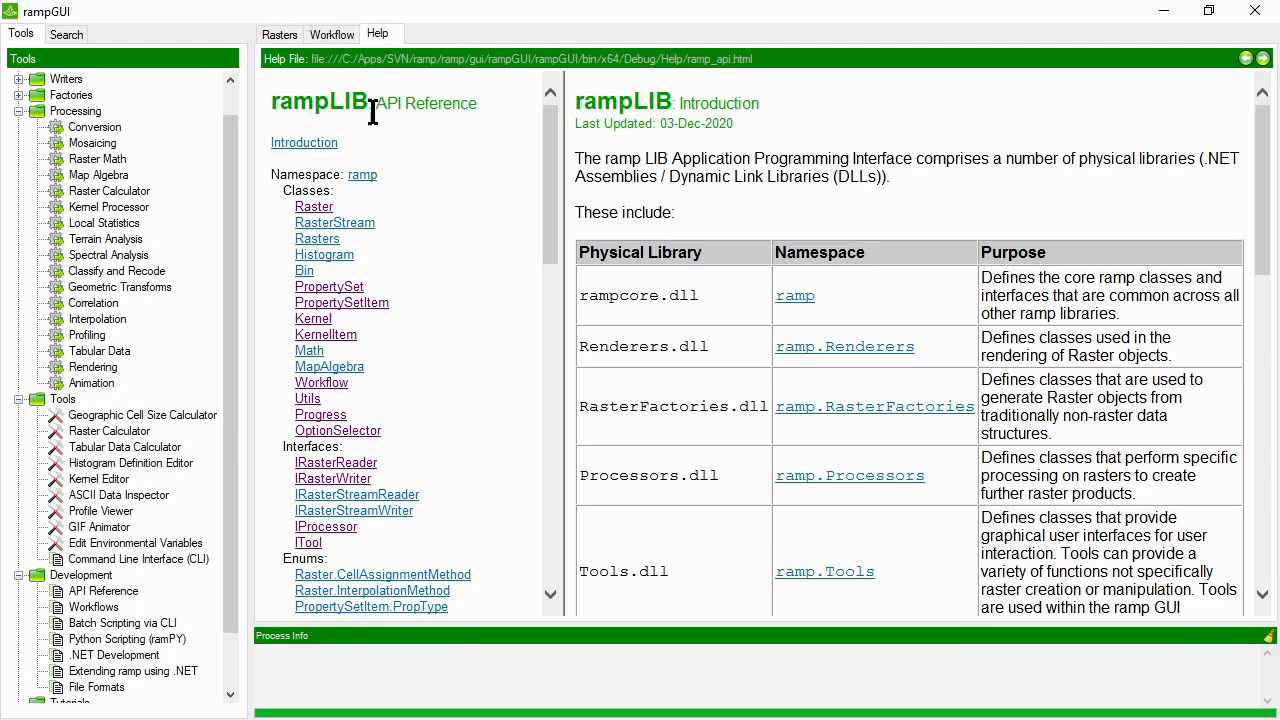
{"action": "left_click", "coordinate": [312, 320]}
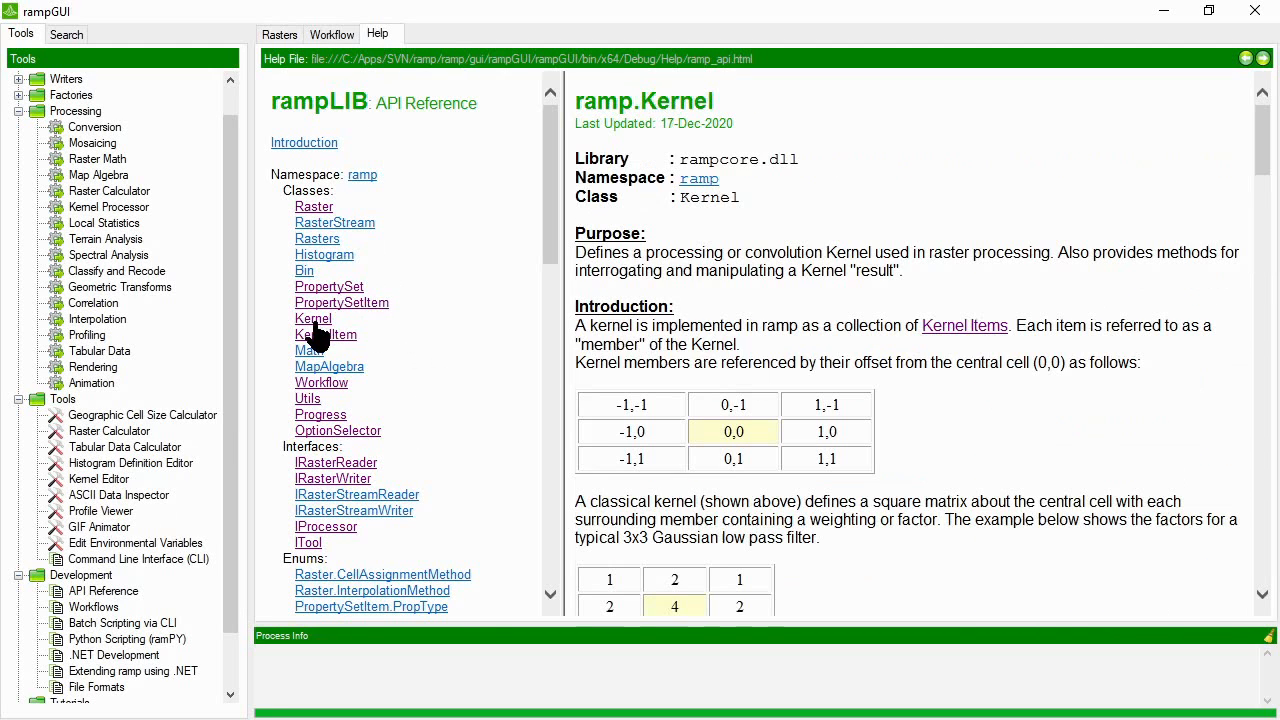
{"action": "scroll", "coordinate": [674, 294], "scroll_direction": "down", "scroll_amount": 7}
{"action": "scroll", "coordinate": [750, 280], "scroll_direction": "down", "scroll_amount": 7}
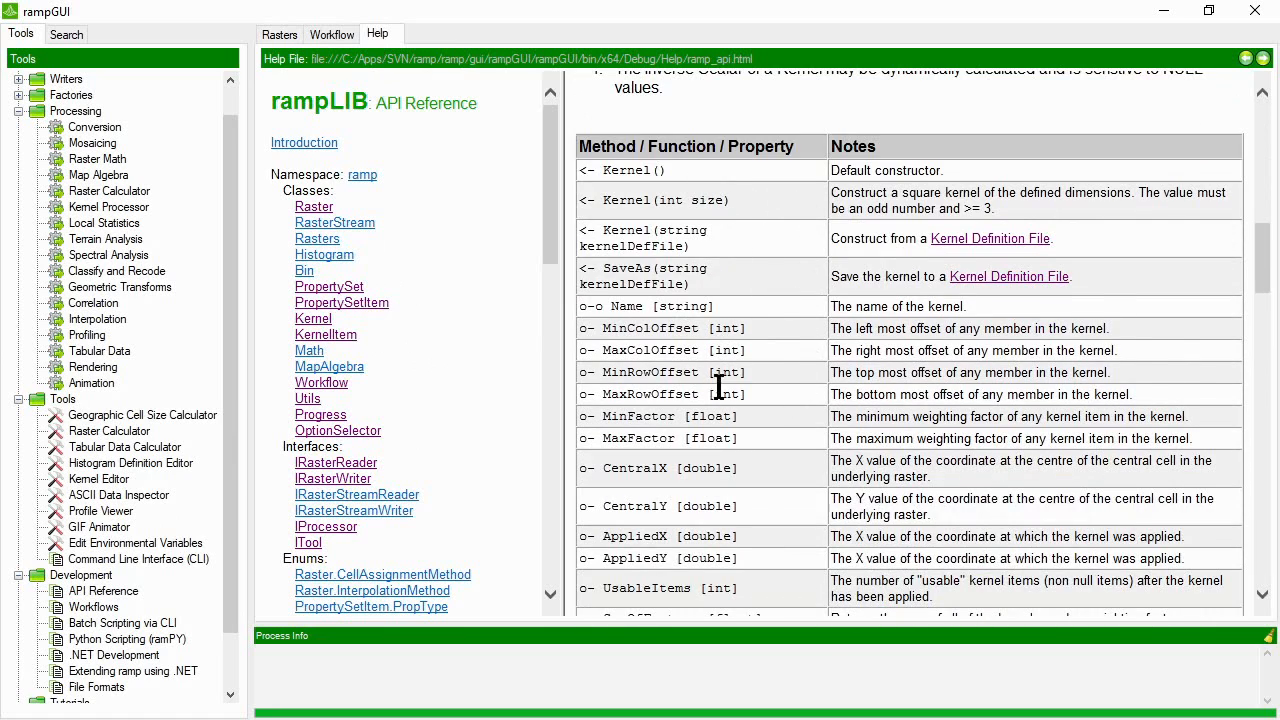
{"action": "scroll", "coordinate": [718, 390], "scroll_direction": "down", "scroll_amount": 3}
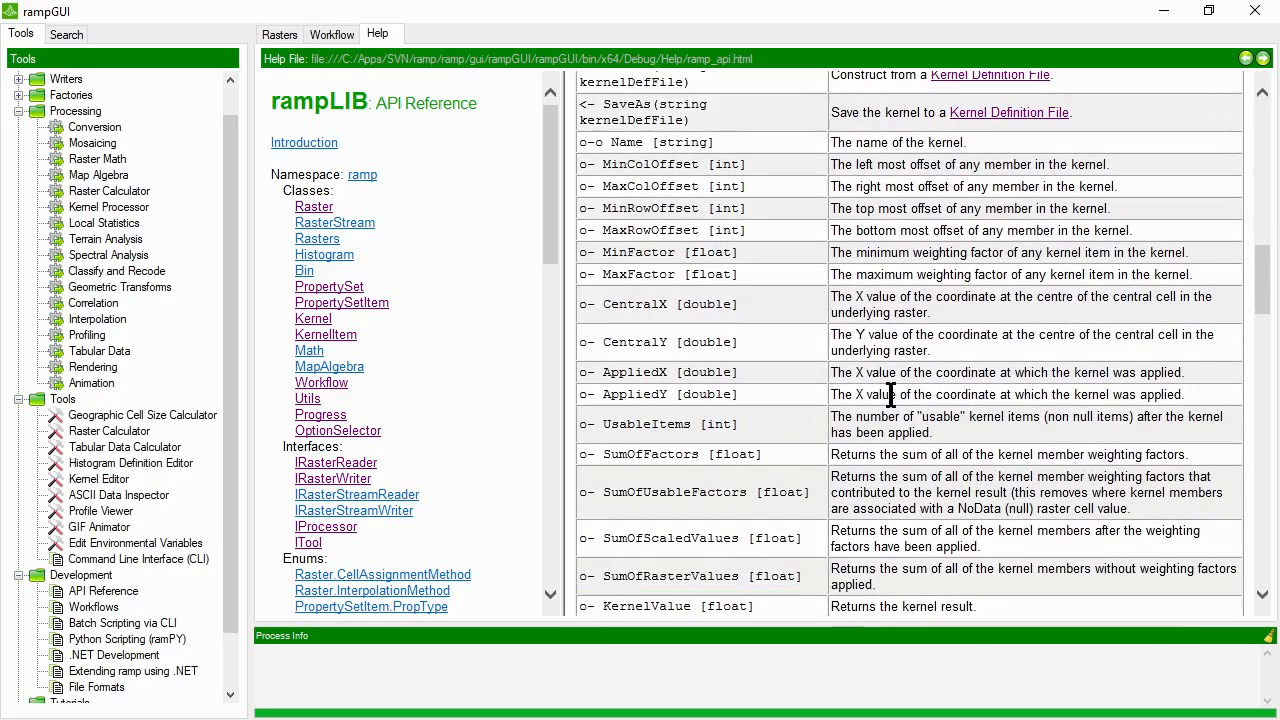
{"action": "scroll", "coordinate": [888, 398], "scroll_direction": "down", "scroll_amount": 2}
{"action": "scroll", "coordinate": [887, 405], "scroll_direction": "up", "scroll_amount": 5}
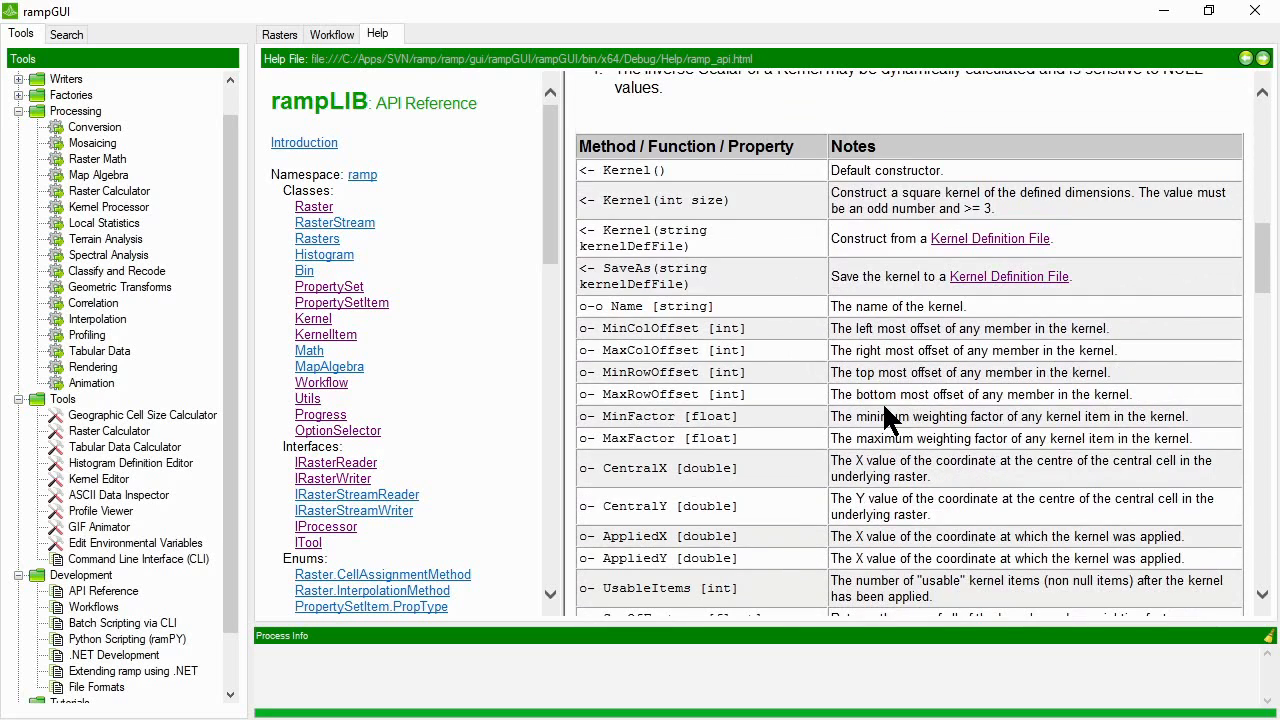
Step: Read the KernelItem class documentation and return to the Raster Calculator
{"action": "left_click", "coordinate": [327, 336]}
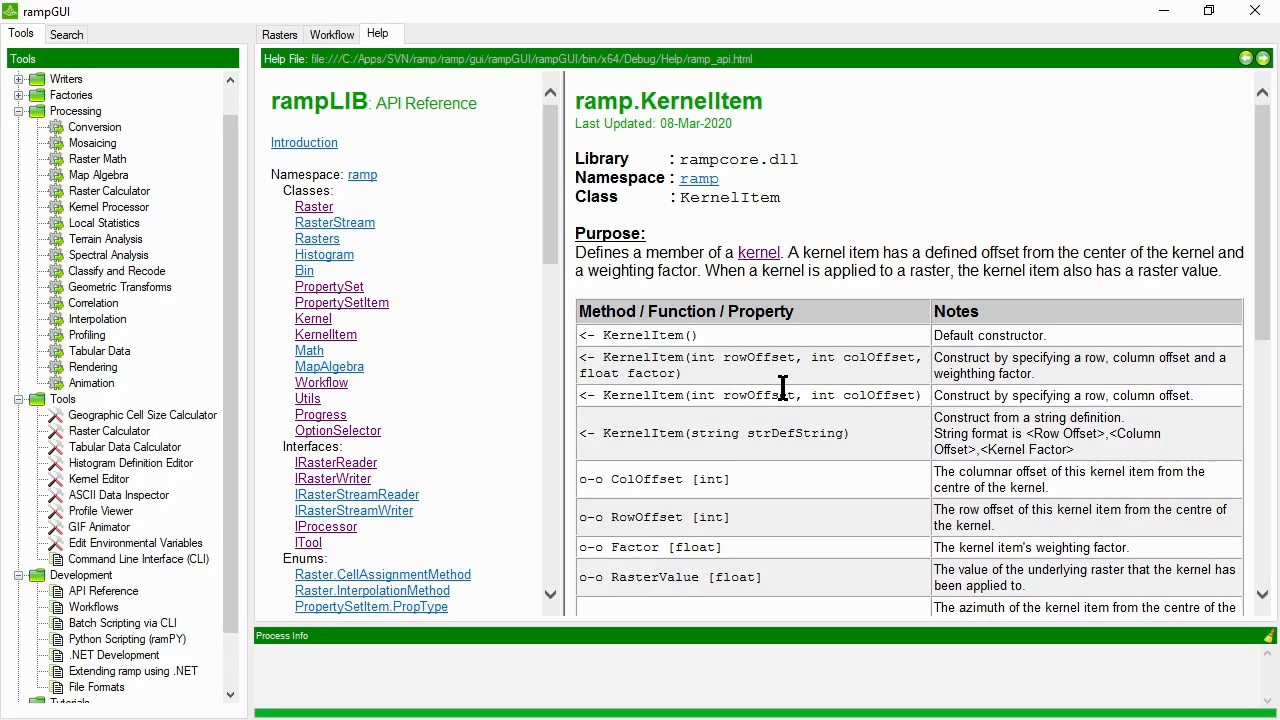
{"action": "scroll", "coordinate": [780, 395], "scroll_direction": "down", "scroll_amount": 3}
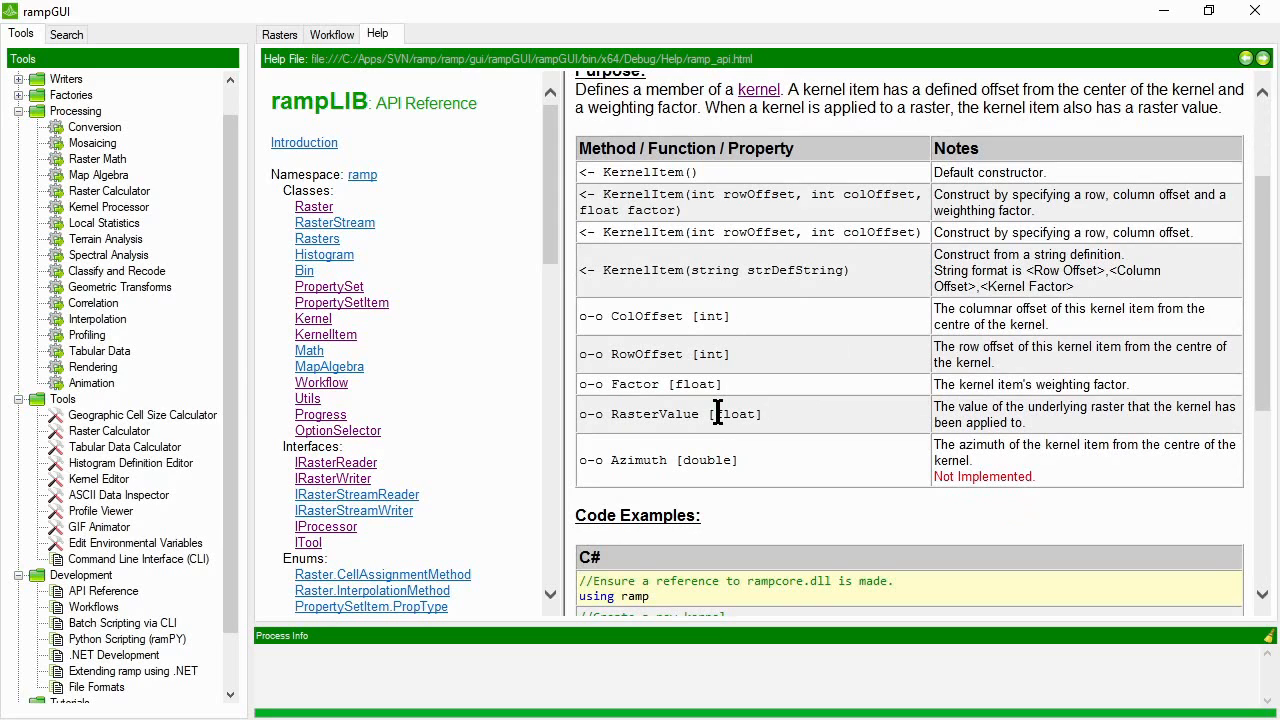
{"action": "key", "text": "alt+Tab"}
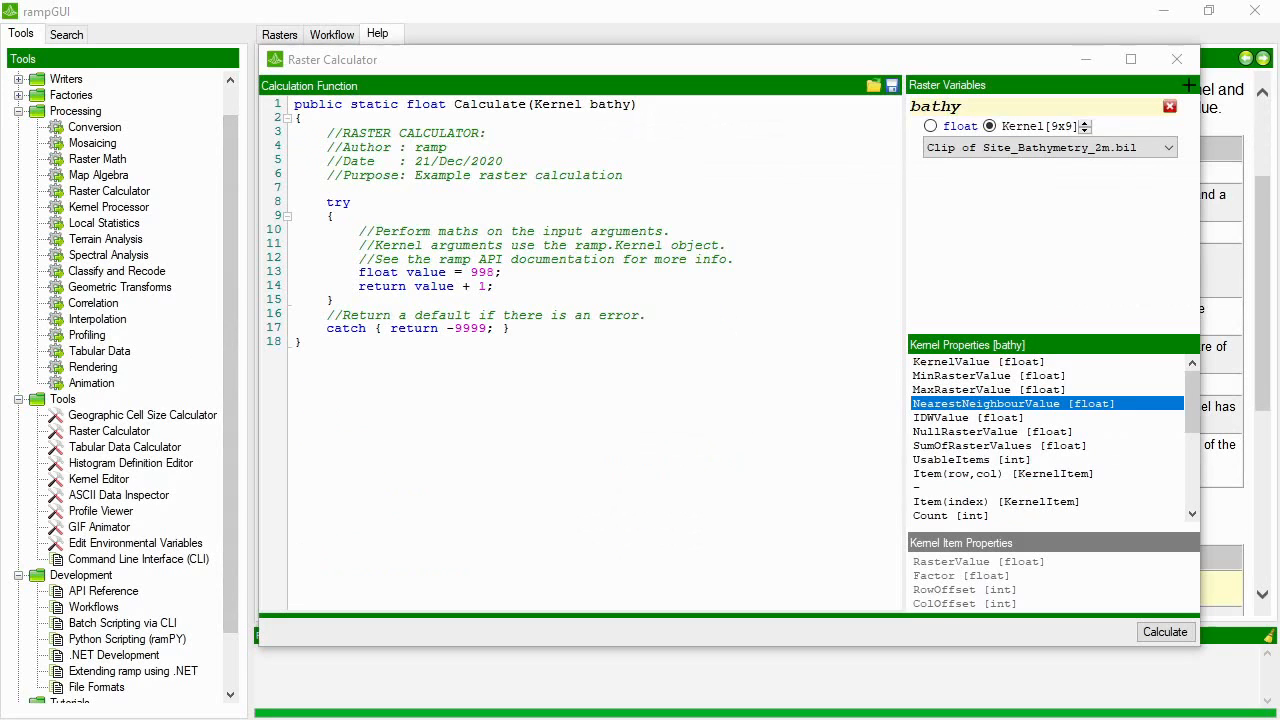
Step: Review which bathy kernel properties return values directly, from KernelValue to IDWValue, and where the item accessors are separated
{"action": "left_click", "coordinate": [997, 361]}
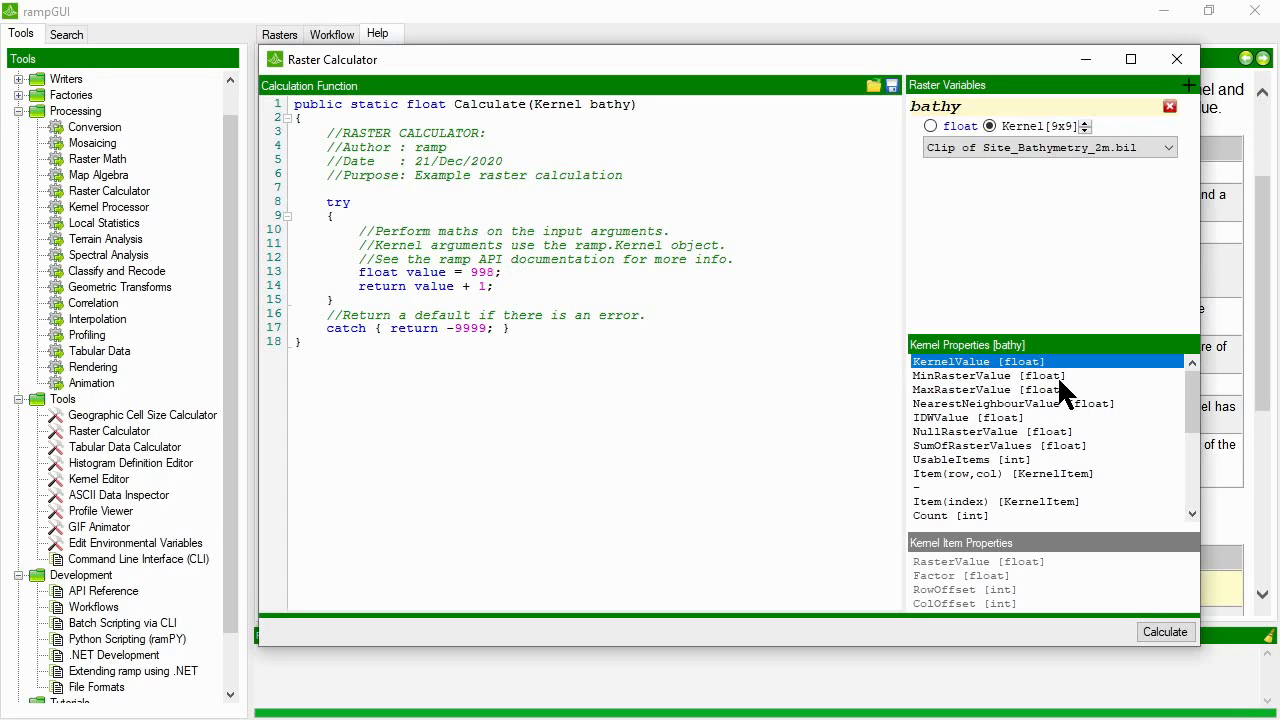
{"action": "left_click", "coordinate": [967, 376]}
{"action": "left_click", "coordinate": [965, 390]}
{"action": "left_click", "coordinate": [957, 405]}
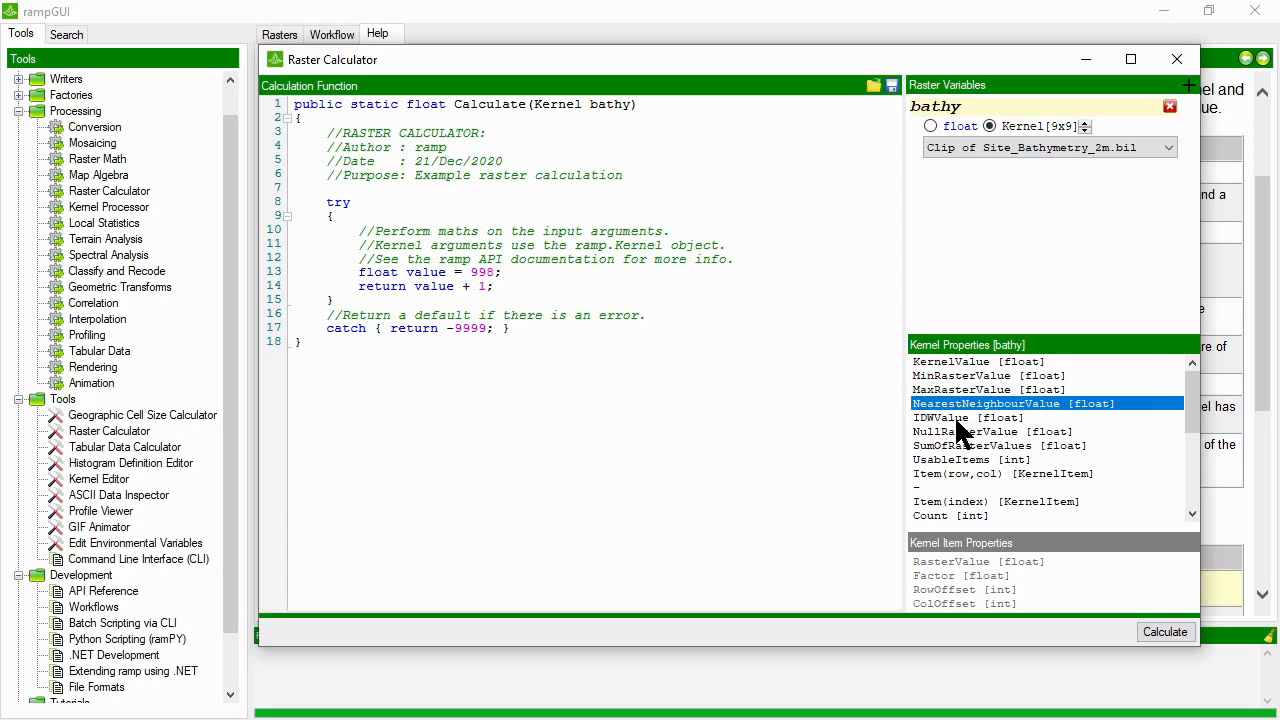
{"action": "left_click", "coordinate": [957, 418]}
{"action": "left_click", "coordinate": [923, 487]}
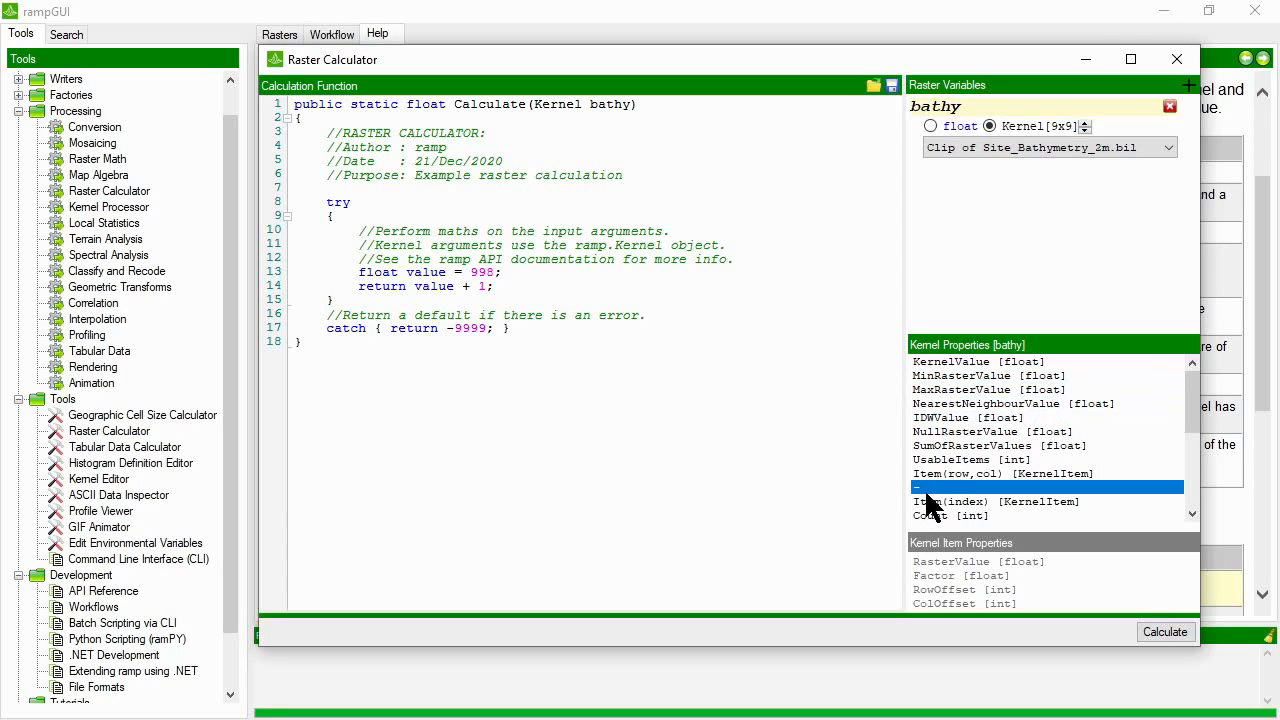
Step: Examine each bathy kernel property in turn, from KernelValue through UsableItems to Item(row,col) and its kernel item properties
{"action": "left_click", "coordinate": [950, 363]}
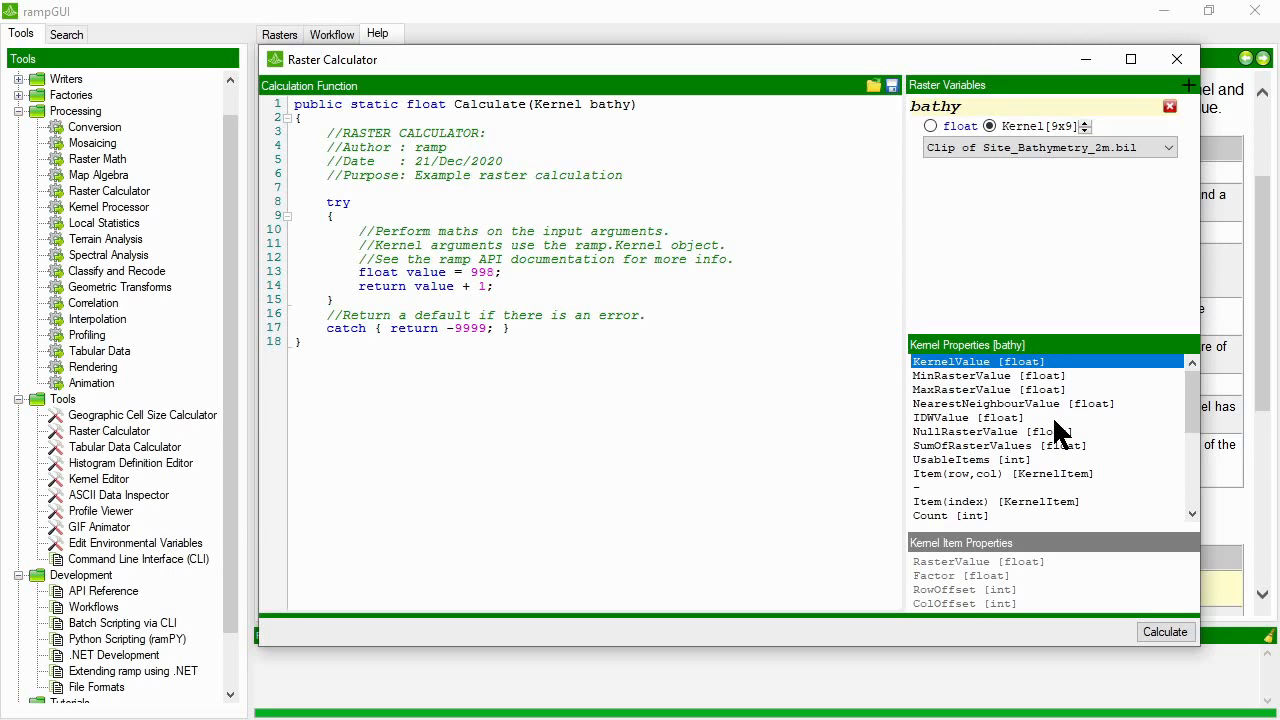
{"action": "left_click", "coordinate": [996, 373]}
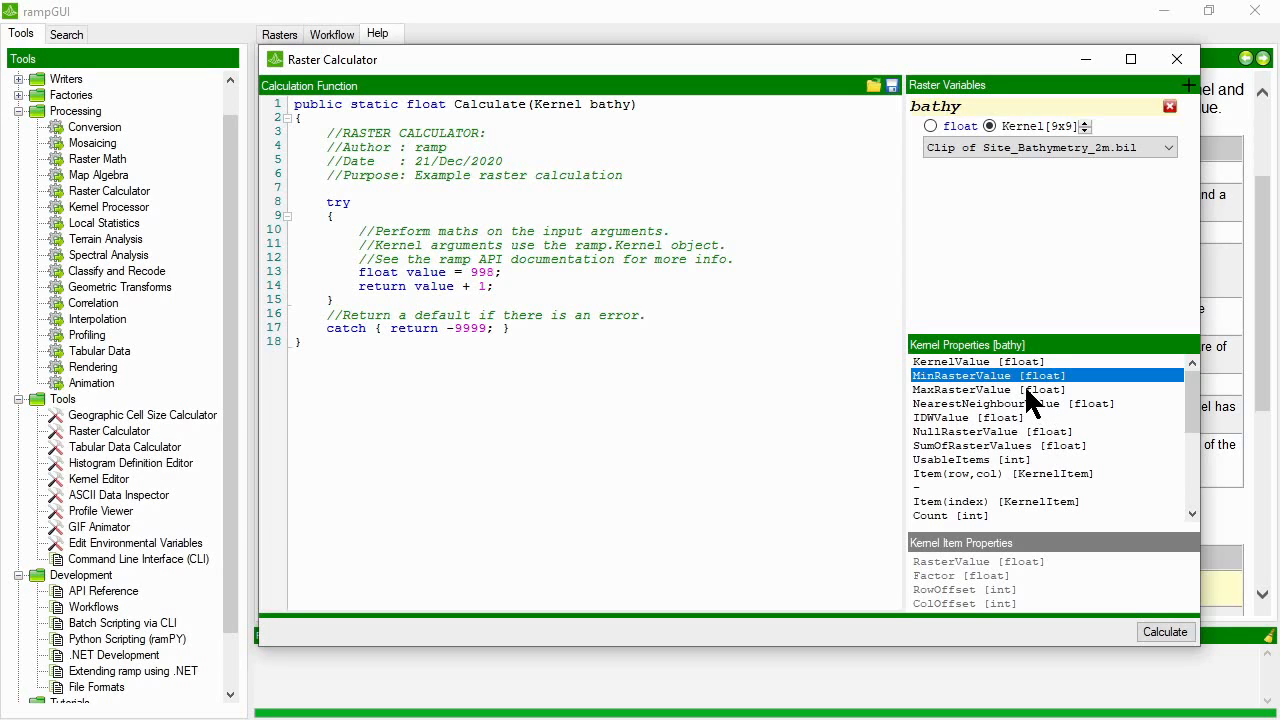
{"action": "left_click", "coordinate": [1035, 390]}
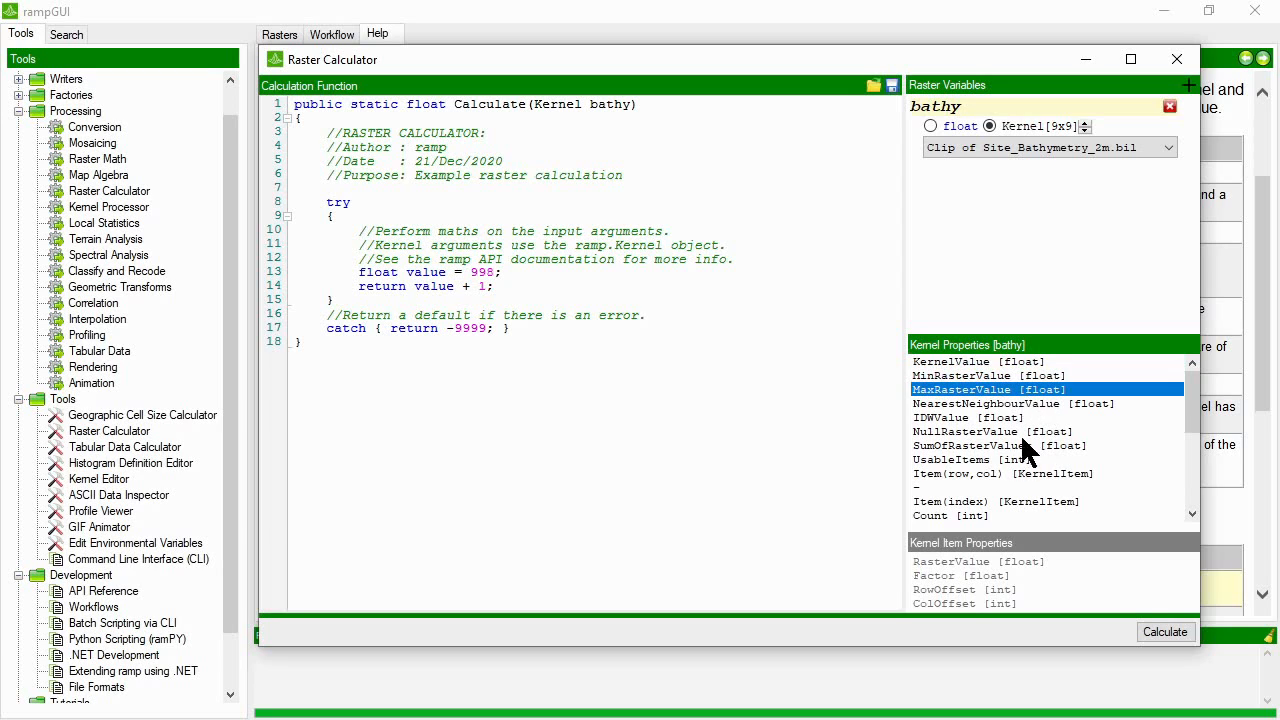
{"action": "left_click", "coordinate": [960, 405]}
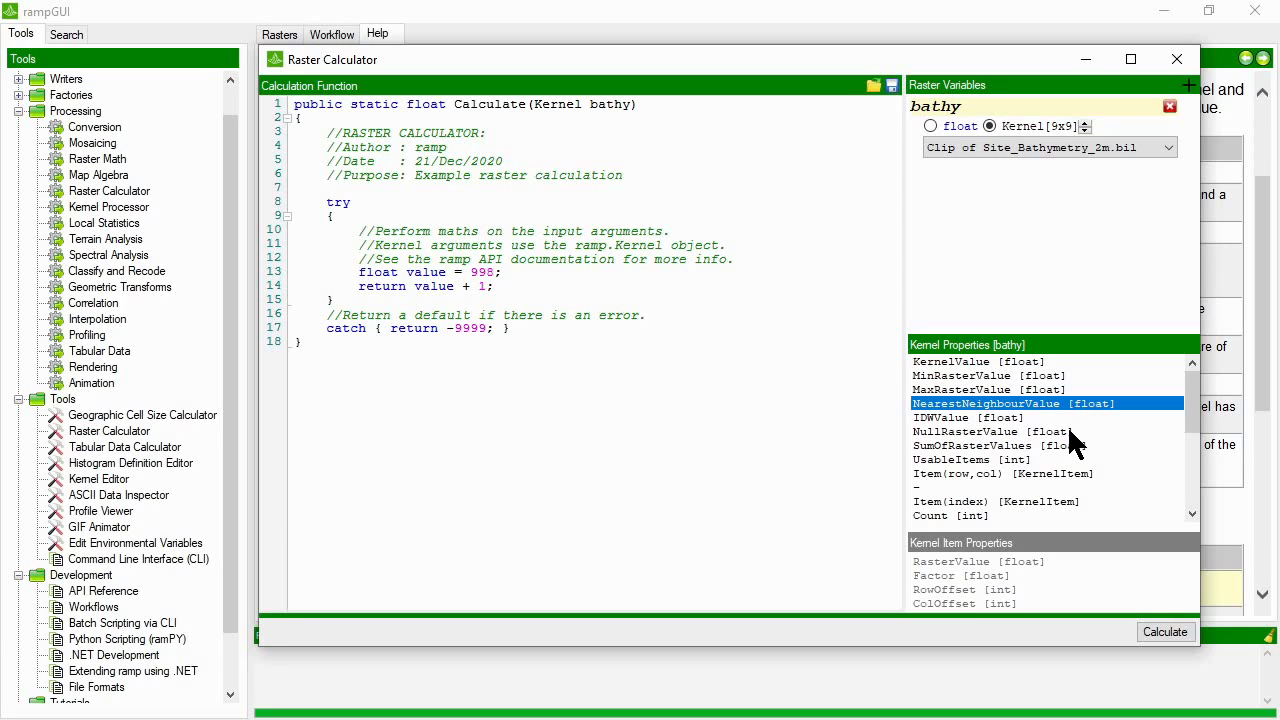
{"action": "left_click", "coordinate": [948, 417]}
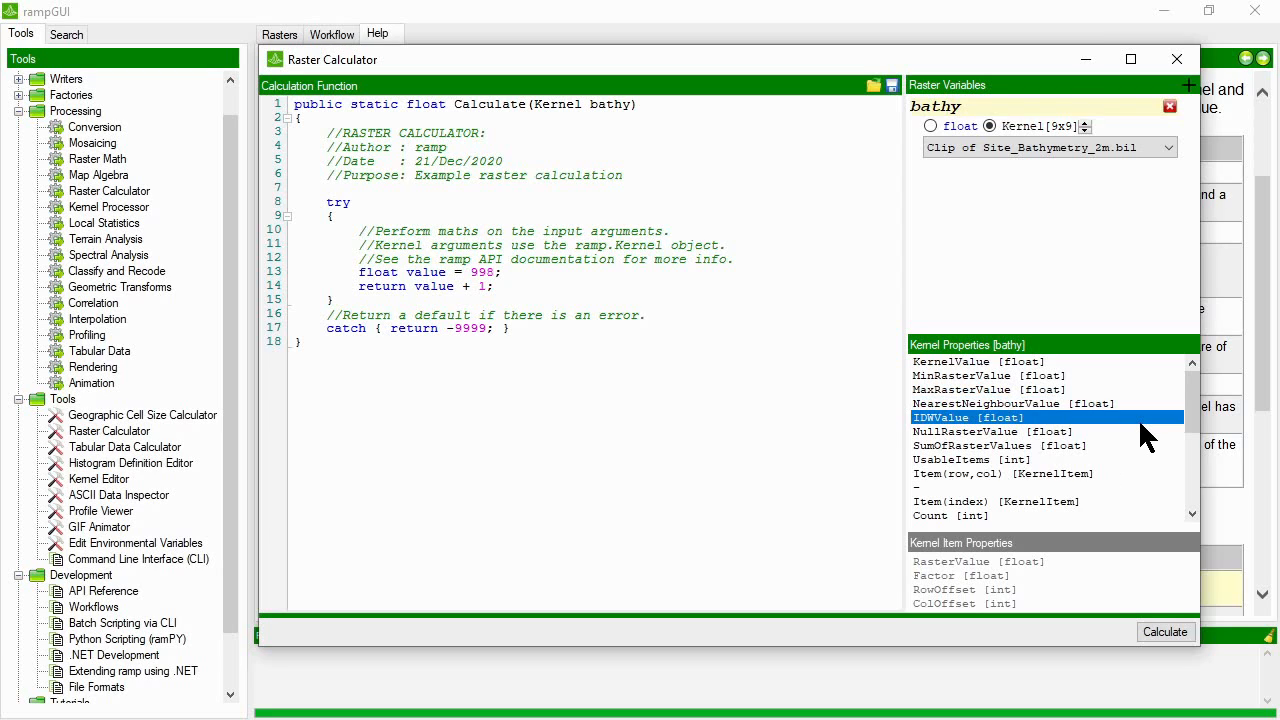
{"action": "left_click", "coordinate": [943, 431]}
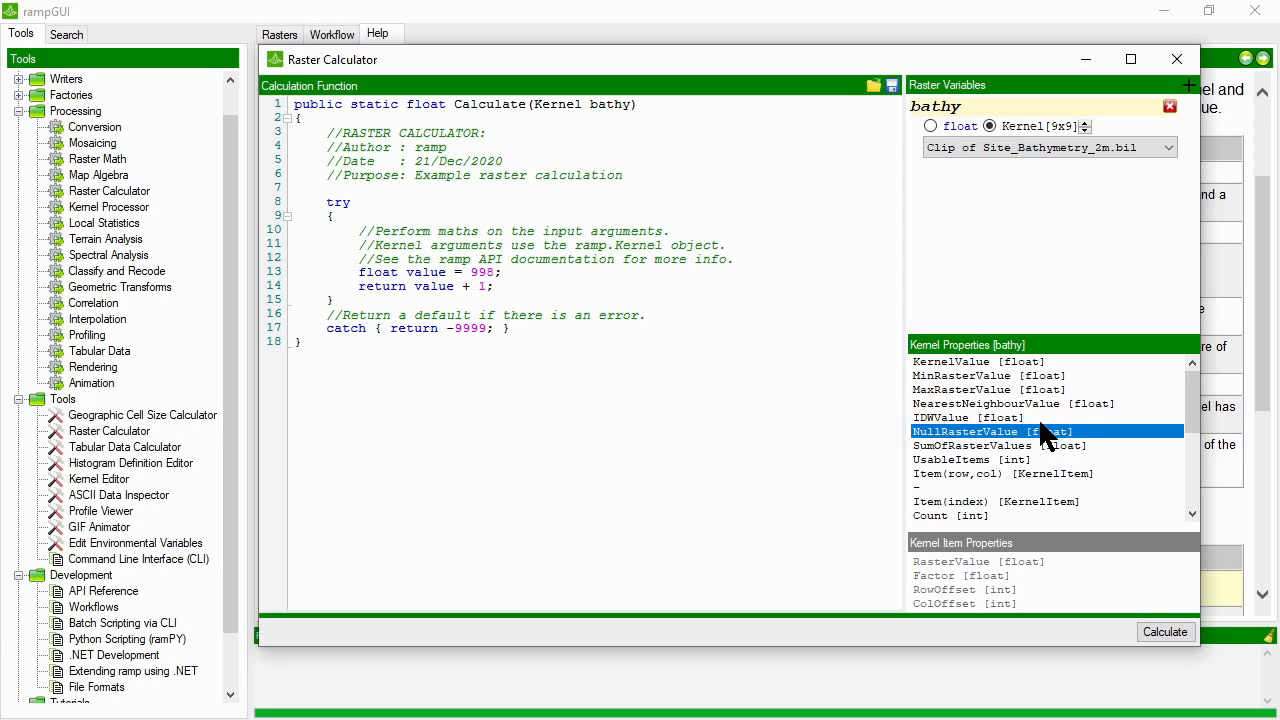
{"action": "left_click", "coordinate": [953, 446]}
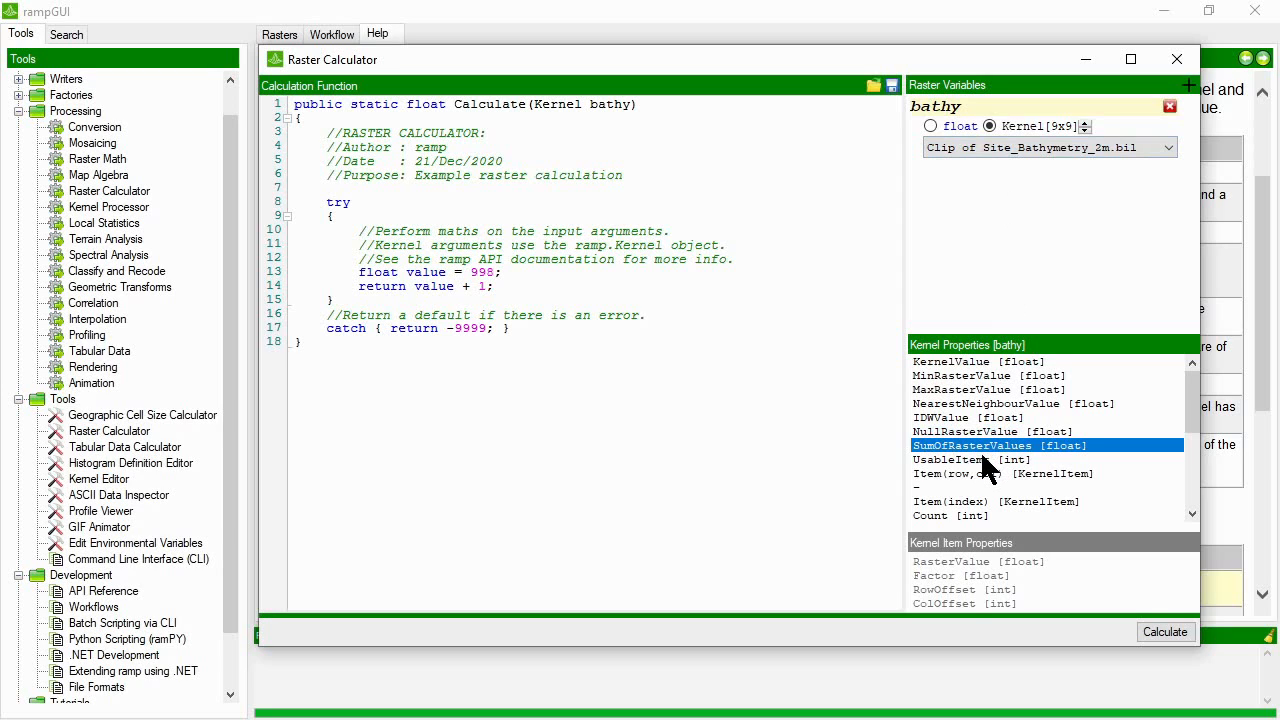
{"action": "left_click", "coordinate": [963, 460]}
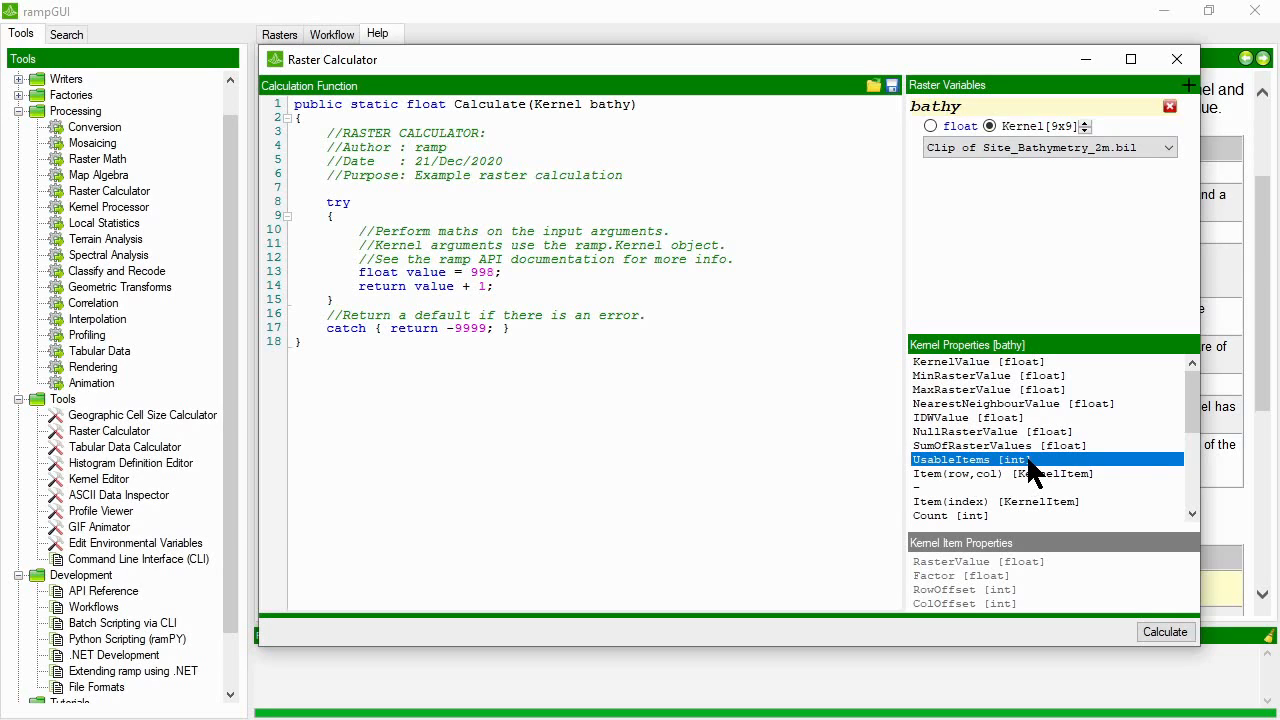
{"action": "left_click", "coordinate": [962, 474]}
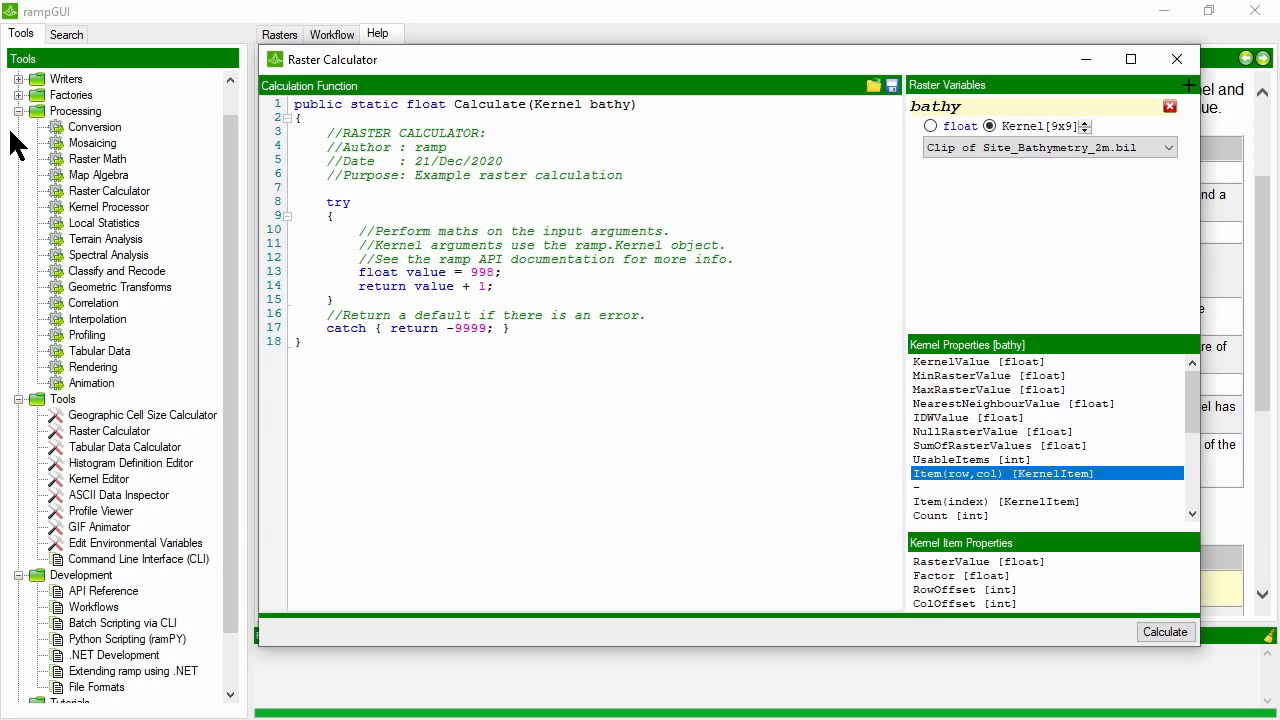
Step: Replace the purpose text in the function's header comment with "Calculate TPI"
{"action": "left_click", "coordinate": [655, 176]}
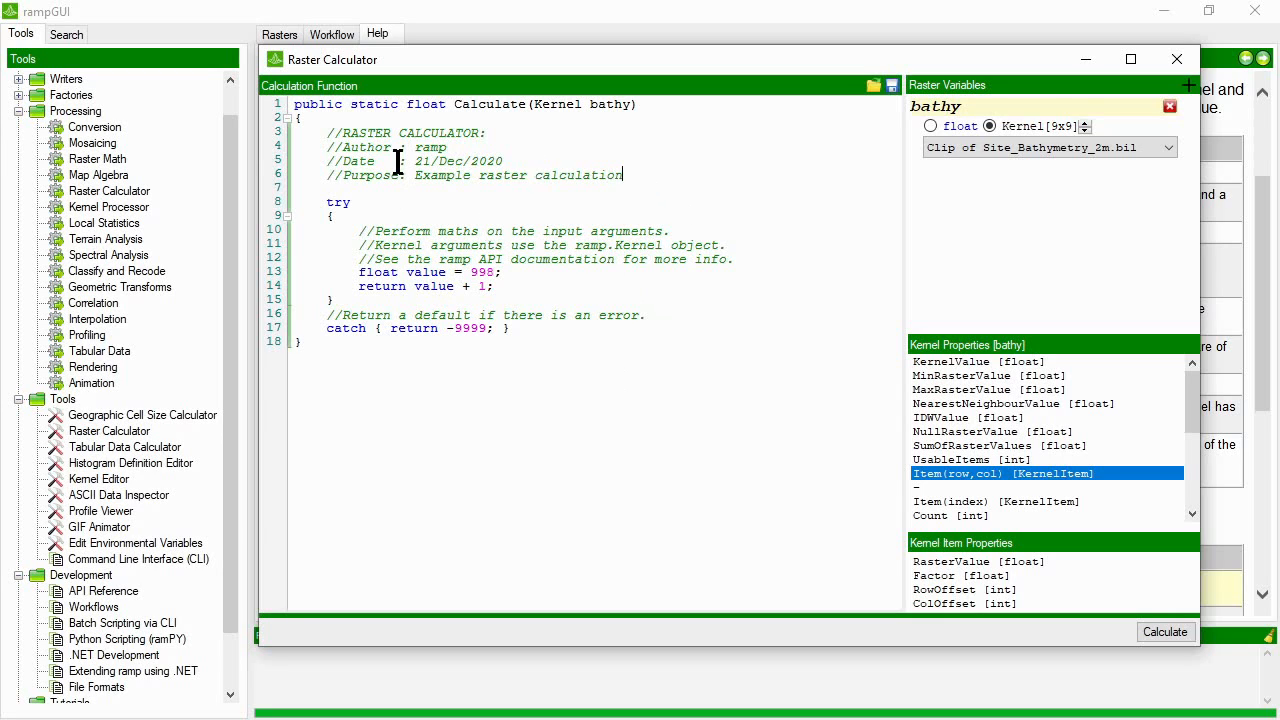
{"action": "left_click", "coordinate": [414, 176]}
{"action": "key", "text": "shift+End"}
{"action": "key", "text": "Delete"}
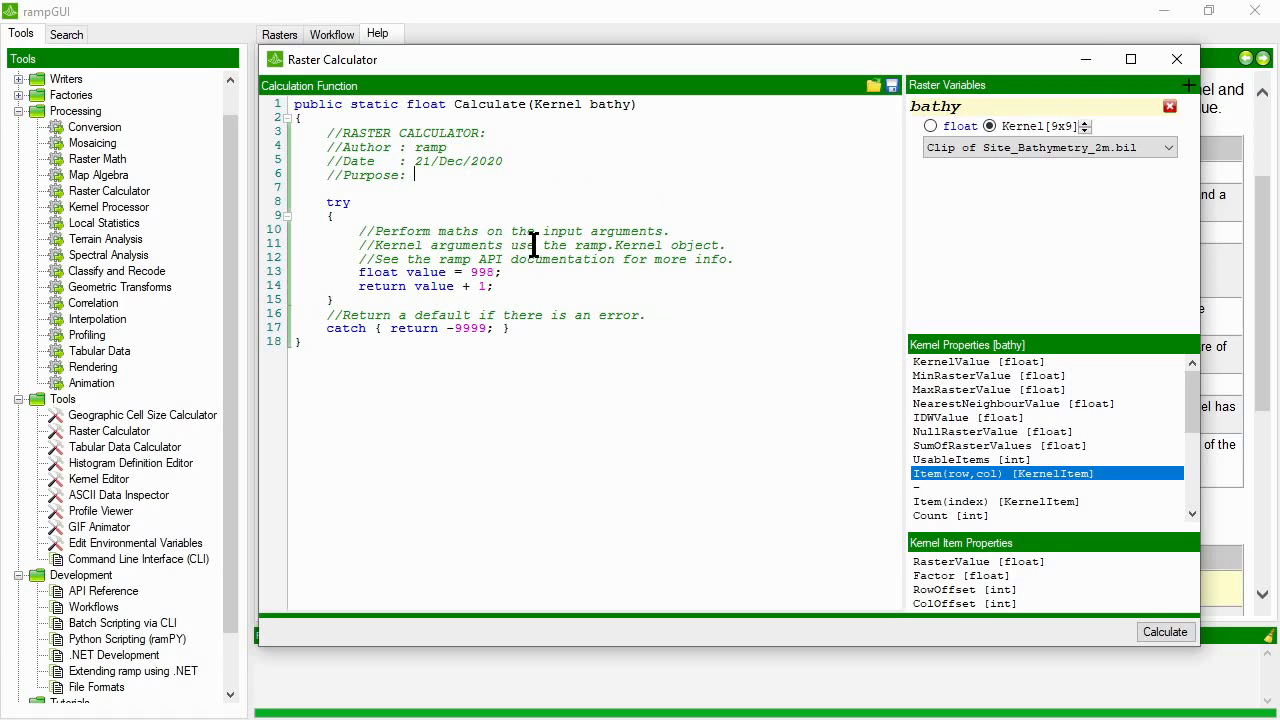
{"action": "type", "text": "Calculate TPI"}
Step: Set the header comment's date to 29/Dec/2020 and its author to rampGuru
{"action": "key", "text": "Right"}
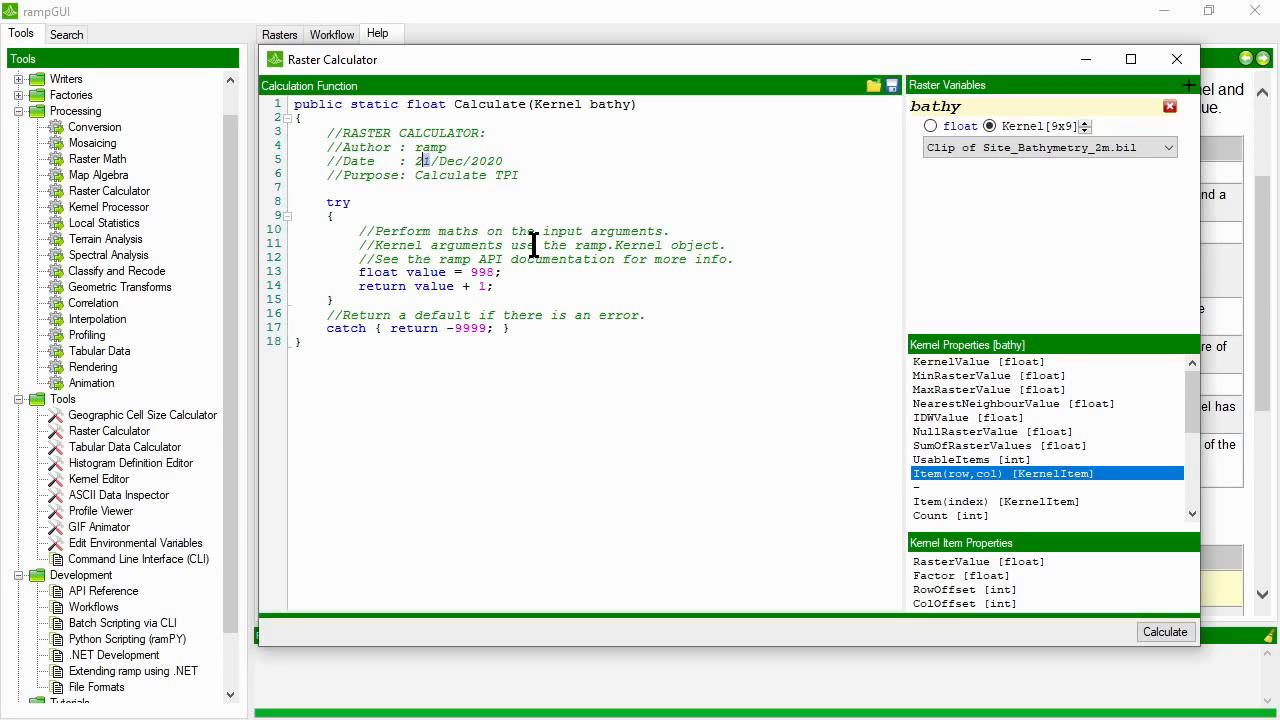
{"action": "type", "text": "9"}
{"action": "key", "text": "Up"}
{"action": "key", "text": "Up"}
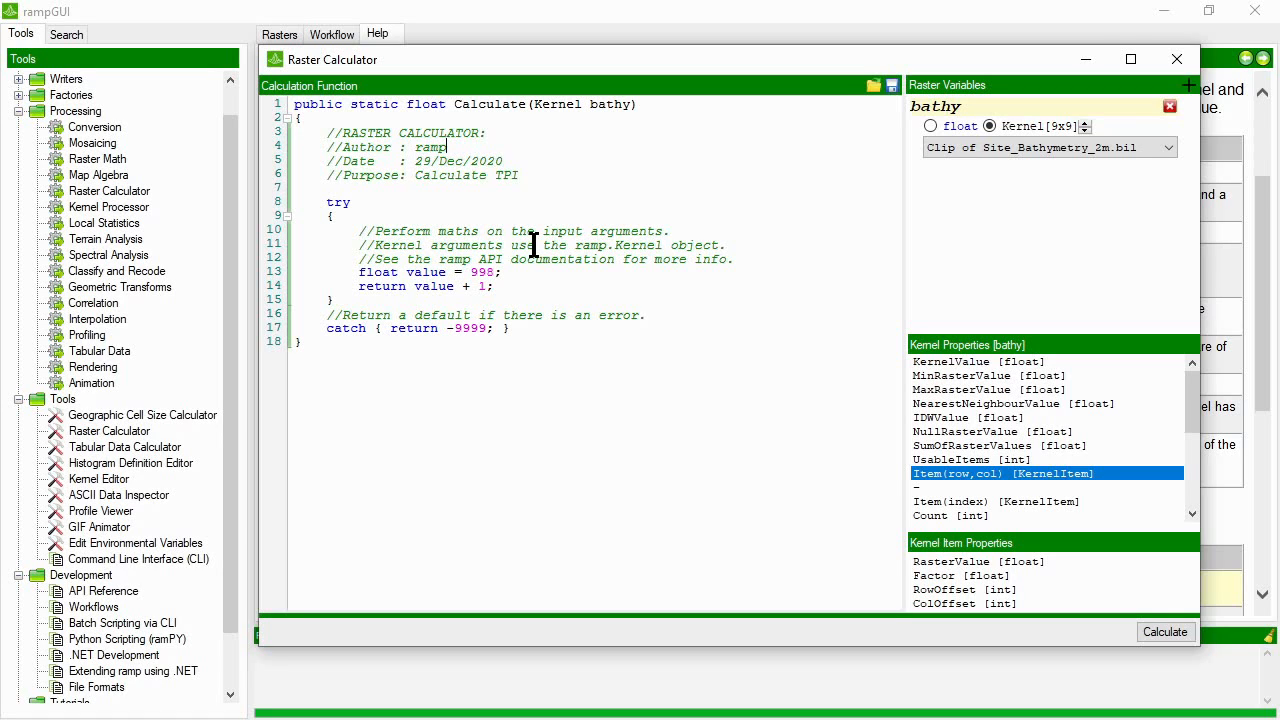
{"action": "type", "text": "Guru"}
Step: Add the comment "//TPI = (mean - min) / (max - min)" as the first line inside the try block
{"action": "key", "text": "Down"}
{"action": "key", "text": "Down"}
{"action": "key", "text": "Down"}
{"action": "key", "text": "Return"}
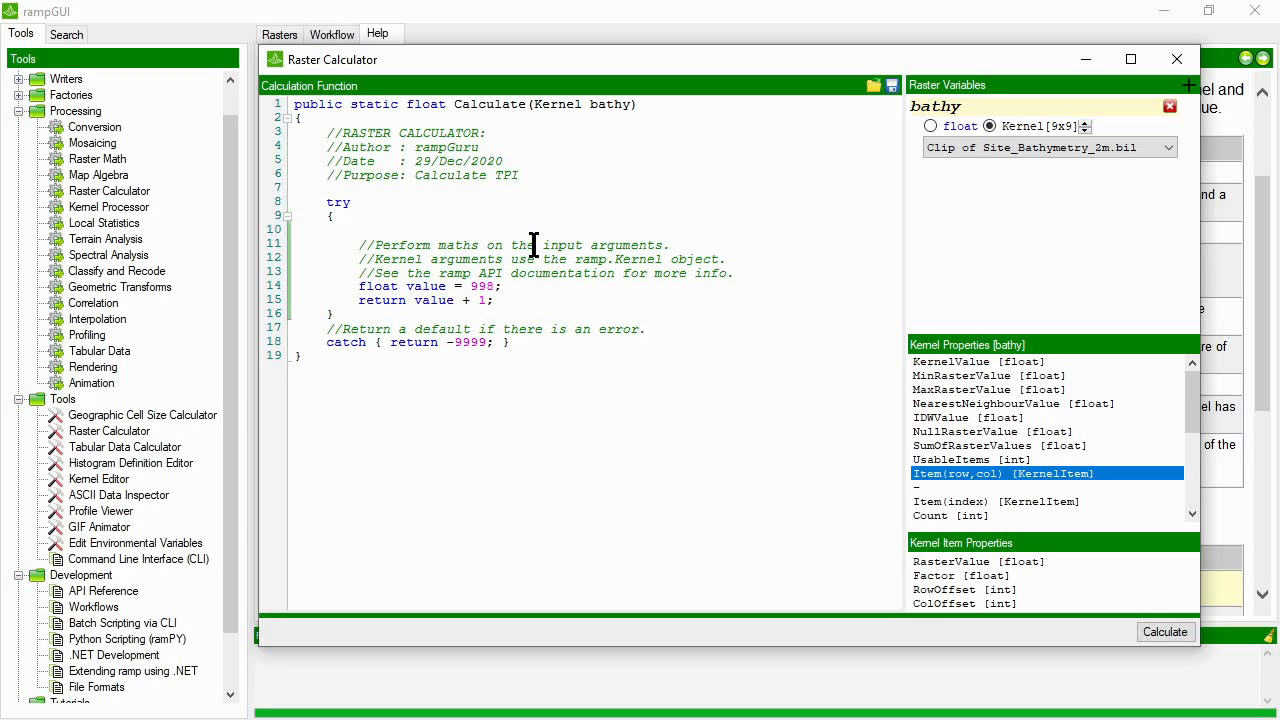
{"action": "type", "text": "//TPI"}
{"action": "type", "text": "(mean - min) / (max - min()"}
{"action": "key", "text": "BackSpace"}
{"action": "key", "text": "BackSpace"}
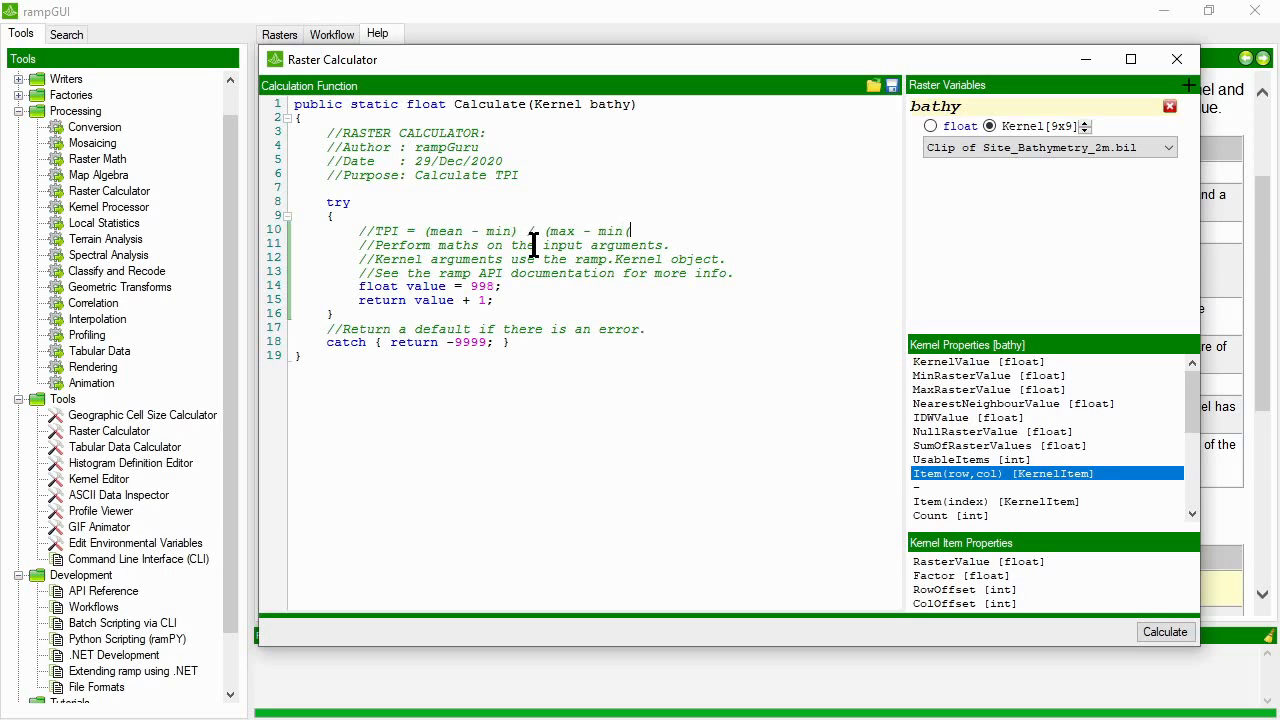
{"action": "type", "text": ")"}
Step: Delete the three example comments and the "float value = 998;" line from the try block, keeping the return statement
{"action": "key", "text": "Right"}
{"action": "key", "text": "shift+Down"}
{"action": "key", "text": "shift+Down"}
{"action": "key", "text": "shift+Down"}
{"action": "key", "text": "shift+Down"}
{"action": "key", "text": "shift+Down"}
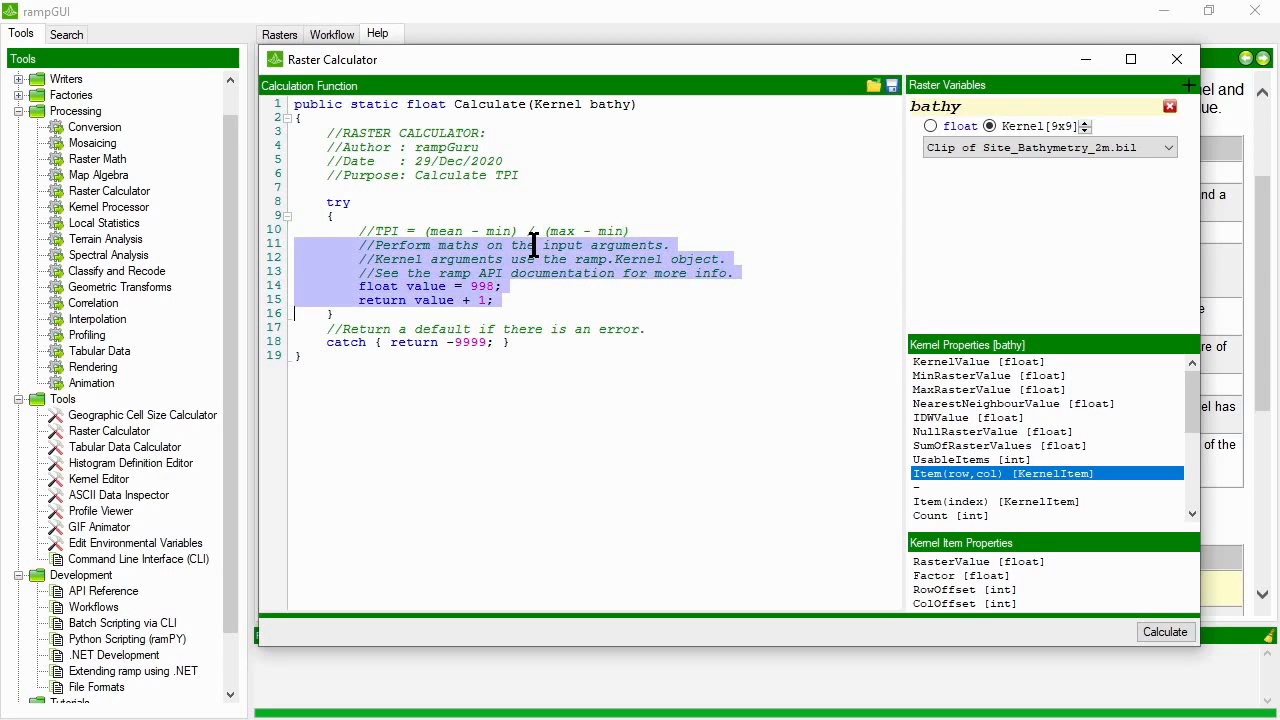
{"action": "key", "text": "shift+Up"}
{"action": "key", "text": "Delete"}
{"action": "key", "text": "Up"}
{"action": "key", "text": "End"}
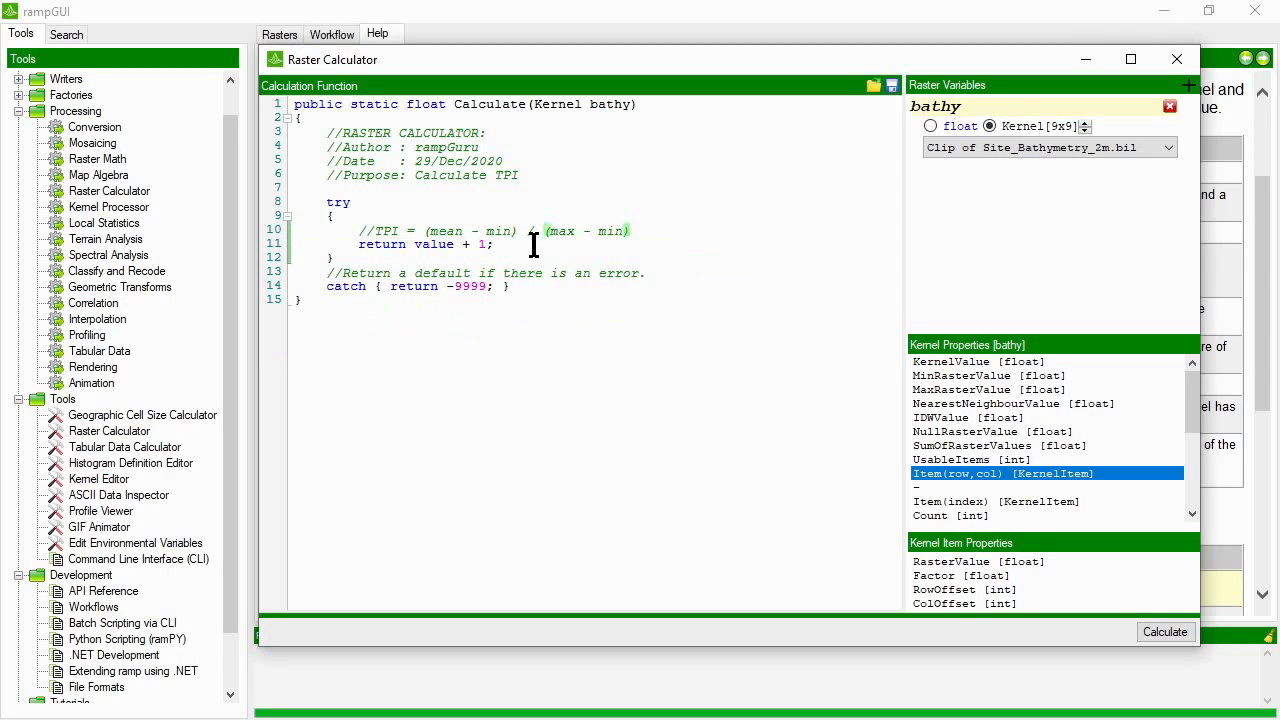
Step: Below the TPI formula comment, declare the kernel mean with the line "float mean = bathy.KernelValue;"
{"action": "key", "text": "Return"}
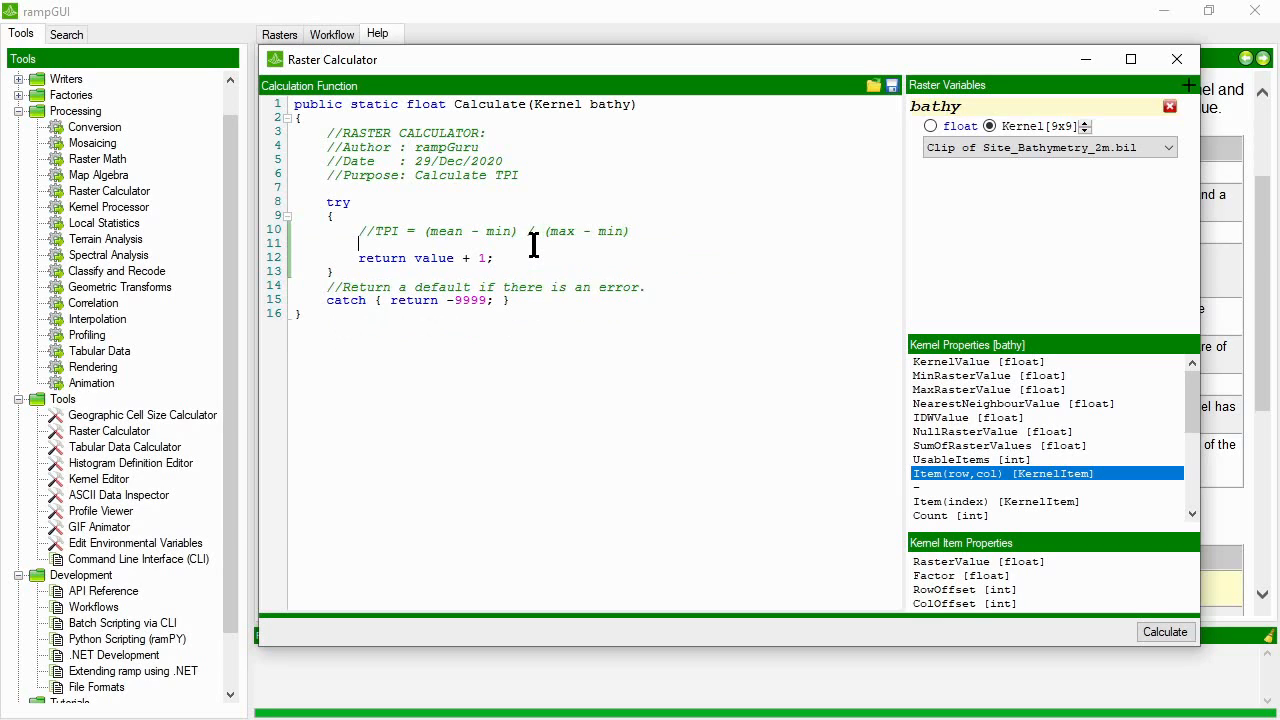
{"action": "type", "text": "float "}
{"action": "type", "text": "tpi"}
{"action": "key", "text": "BackSpace"}
{"action": "key", "text": "BackSpace"}
{"action": "key", "text": "BackSpace"}
{"action": "key", "text": "BackSpace"}
{"action": "key", "text": "BackSpace"}
{"action": "key", "text": "BackSpace"}
{"action": "type", "text": "n"}
{"action": "key", "text": "BackSpace"}
{"action": "type", "text": "mean ="}
{"action": "left_click", "coordinate": [965, 361]}
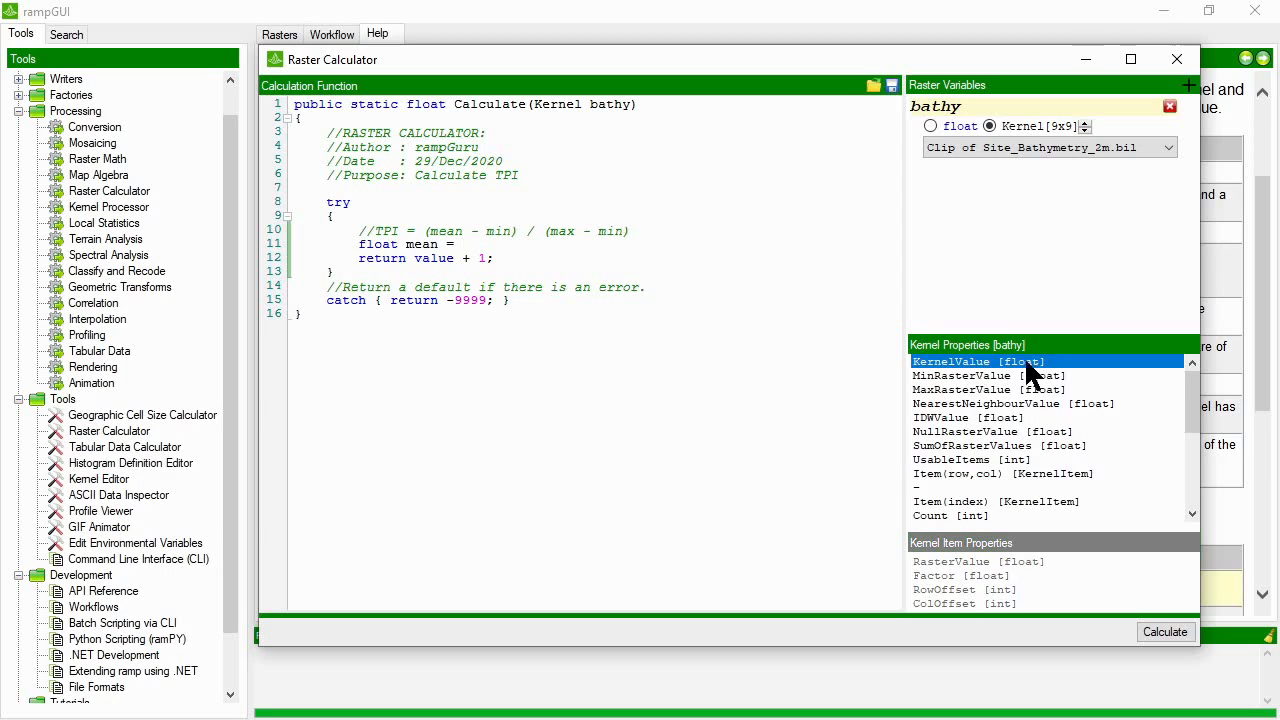
{"action": "left_click", "coordinate": [484, 249]}
{"action": "double_click", "coordinate": [986, 366]}
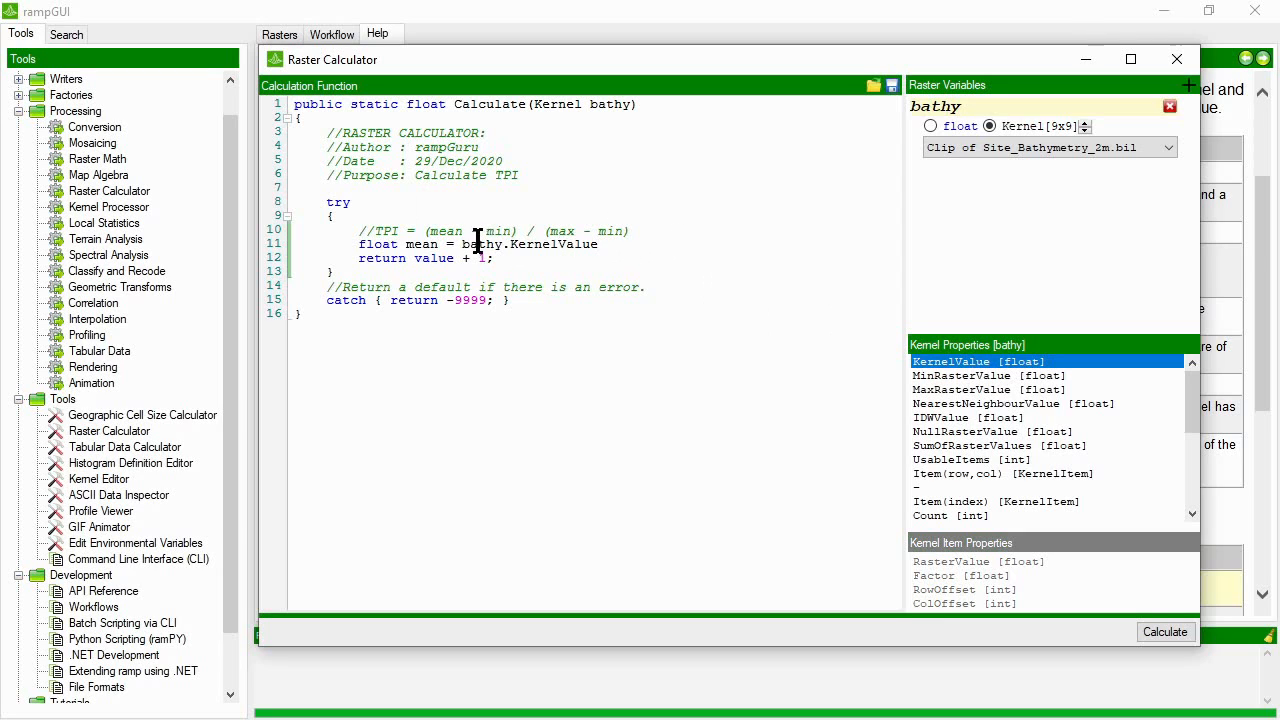
{"action": "type", "text": ";"}
{"action": "key", "text": "Return"}
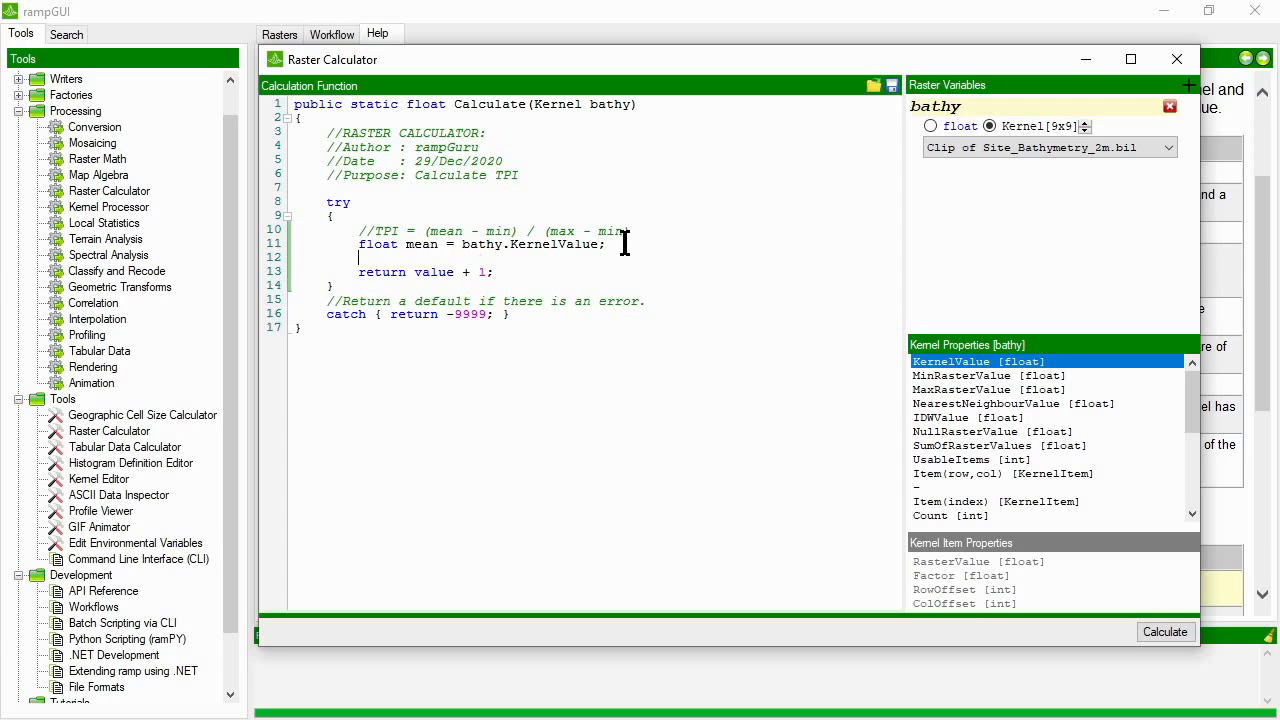
Step: Declare the kernel extremes with the lines "float max = bathy.MaxRasterValue;" and "float min = bathy.MinRasterValue;"
{"action": "type", "text": "float max ="}
{"action": "double_click", "coordinate": [958, 390]}
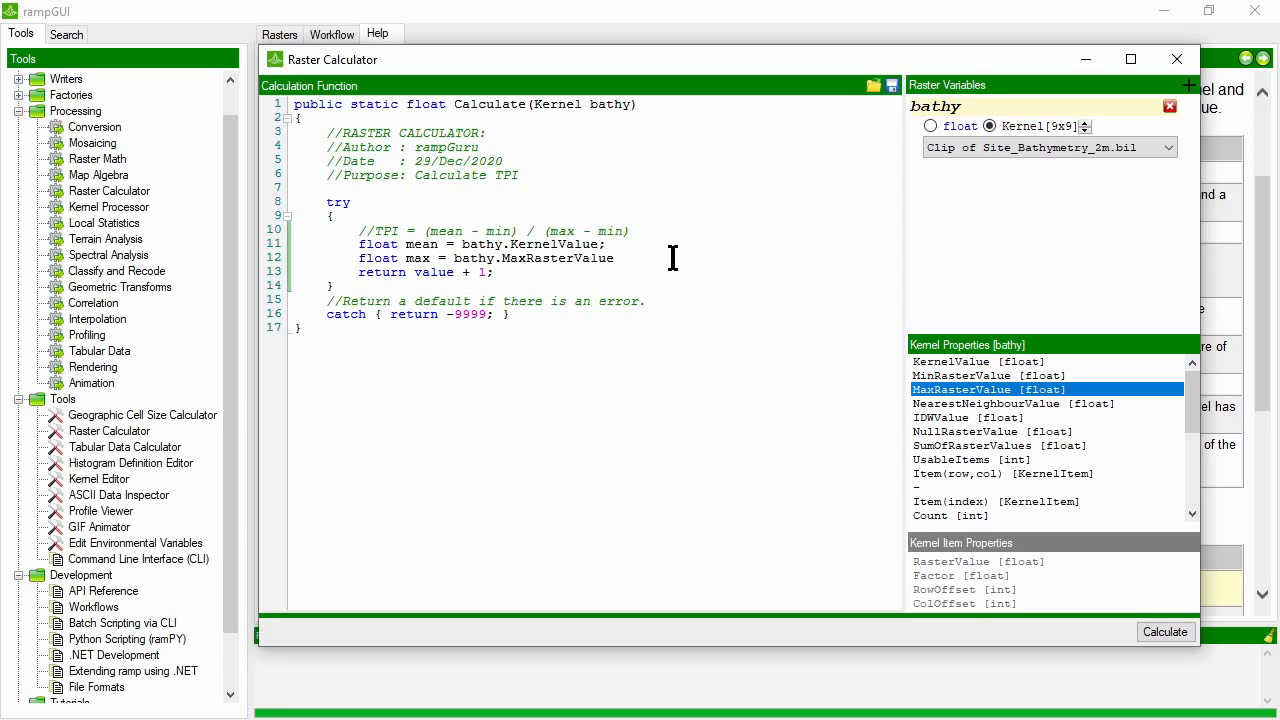
{"action": "type", "text": ";"}
{"action": "key", "text": "Return"}
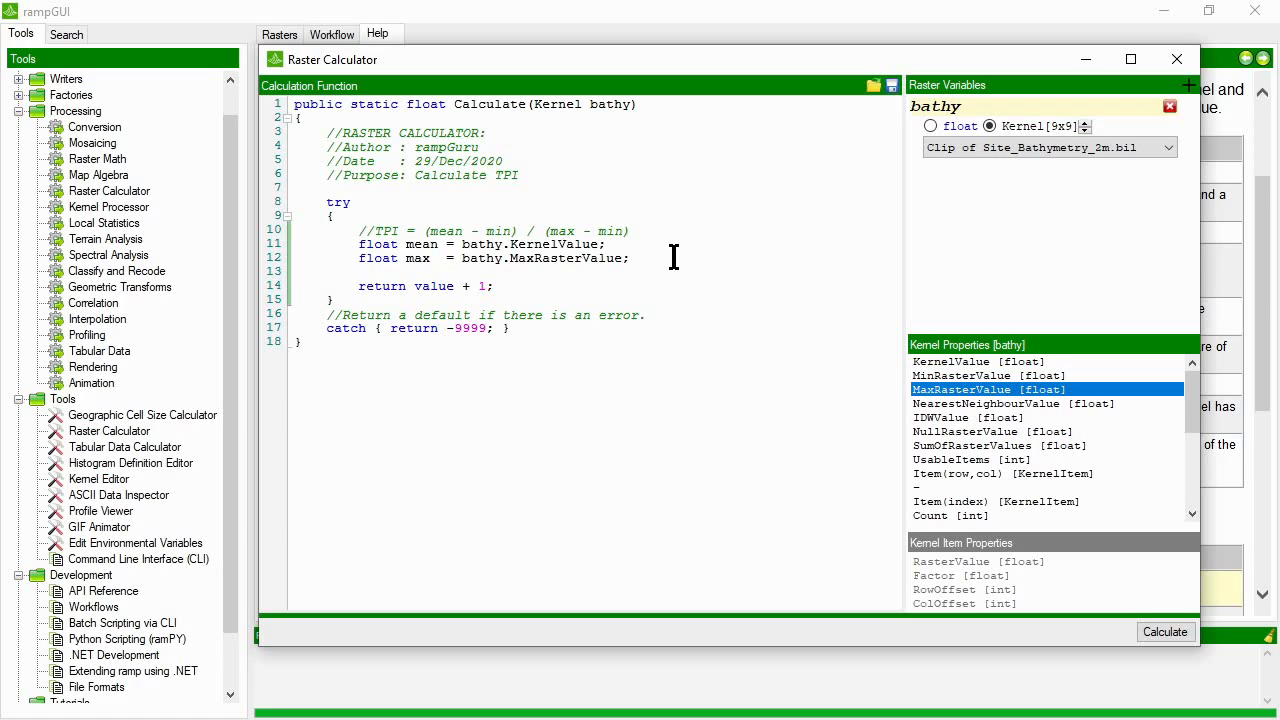
{"action": "type", "text": "float min ="}
{"action": "double_click", "coordinate": [975, 377]}
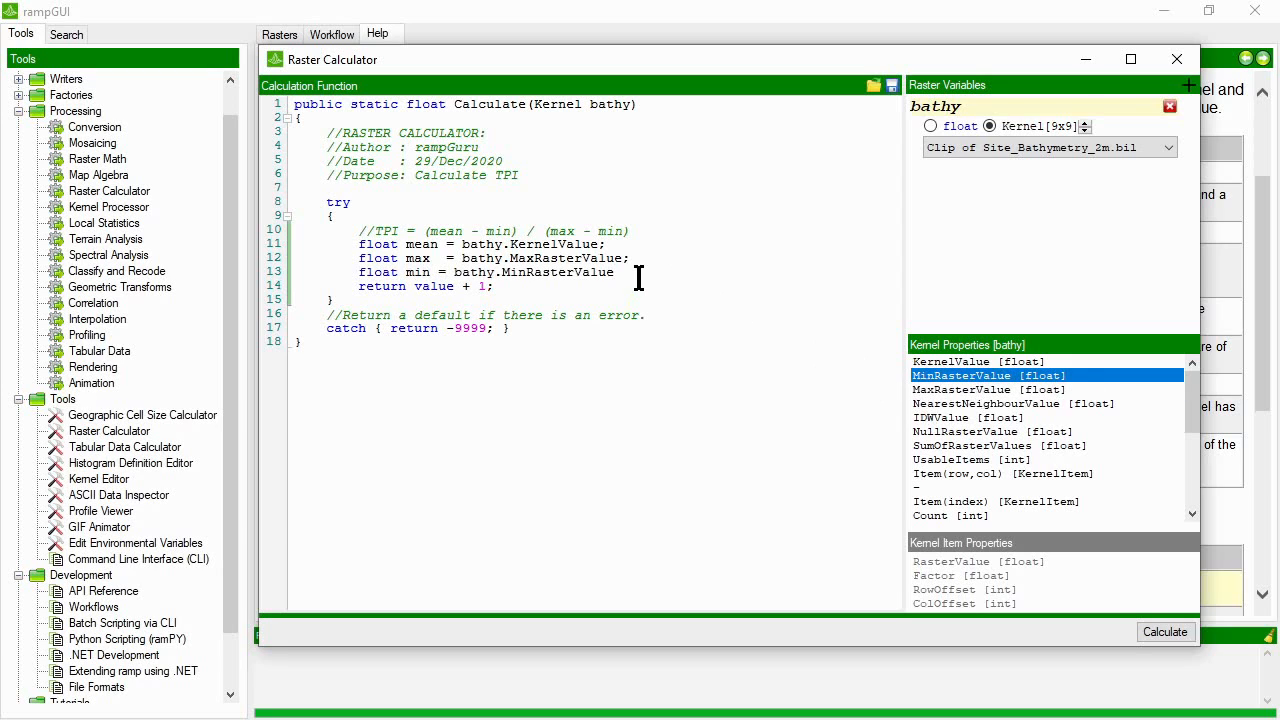
{"action": "type", "text": ";"}
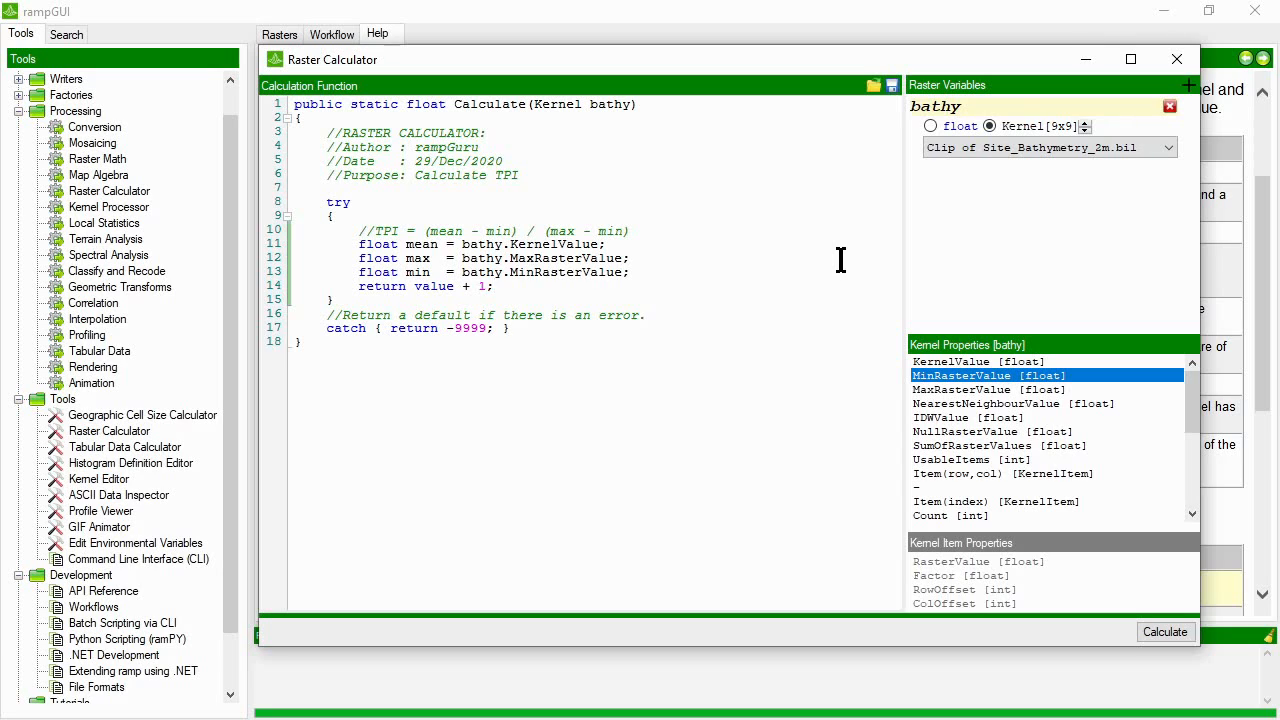
Step: Replace the old return statement with "float tpi = (mean - min) / (max - min);" followed by "return tpi;"
{"action": "key", "text": "Down"}
{"action": "key", "text": "shift+Home"}
{"action": "type", "text": "float tpi  = (mean - min) / "}
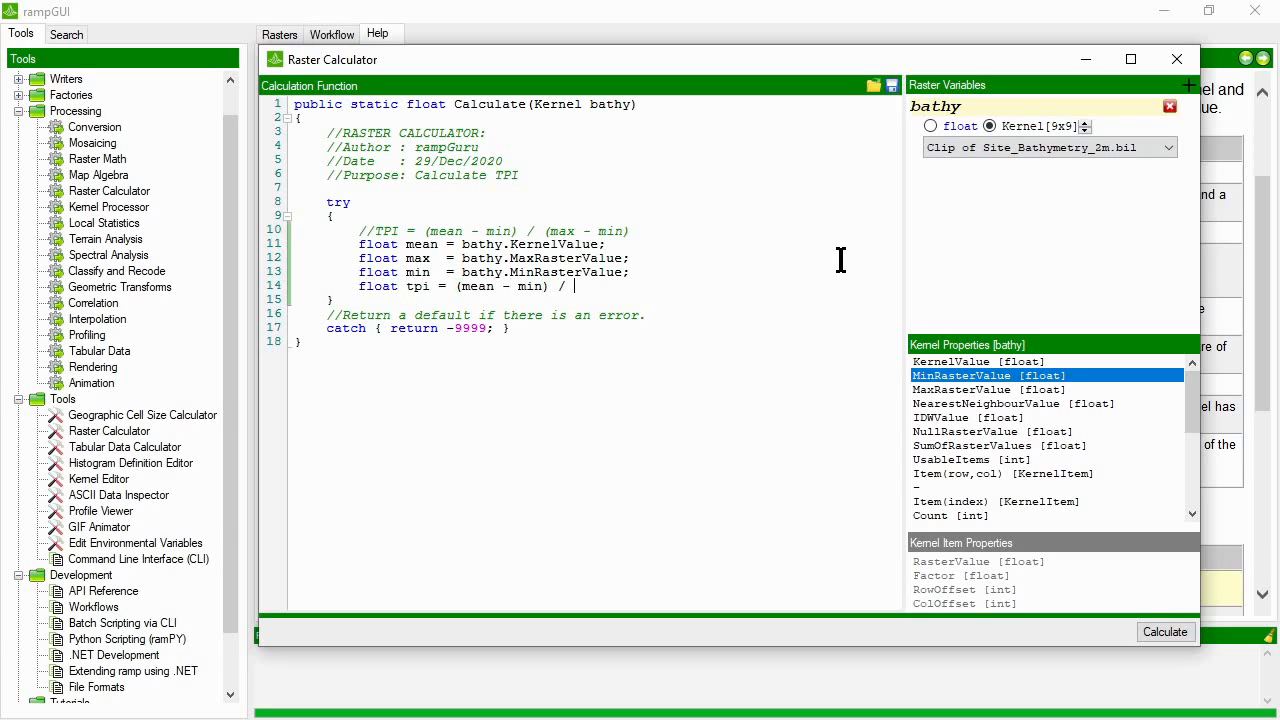
{"action": "type", "text": "(max - min);"}
{"action": "key", "text": "Return"}
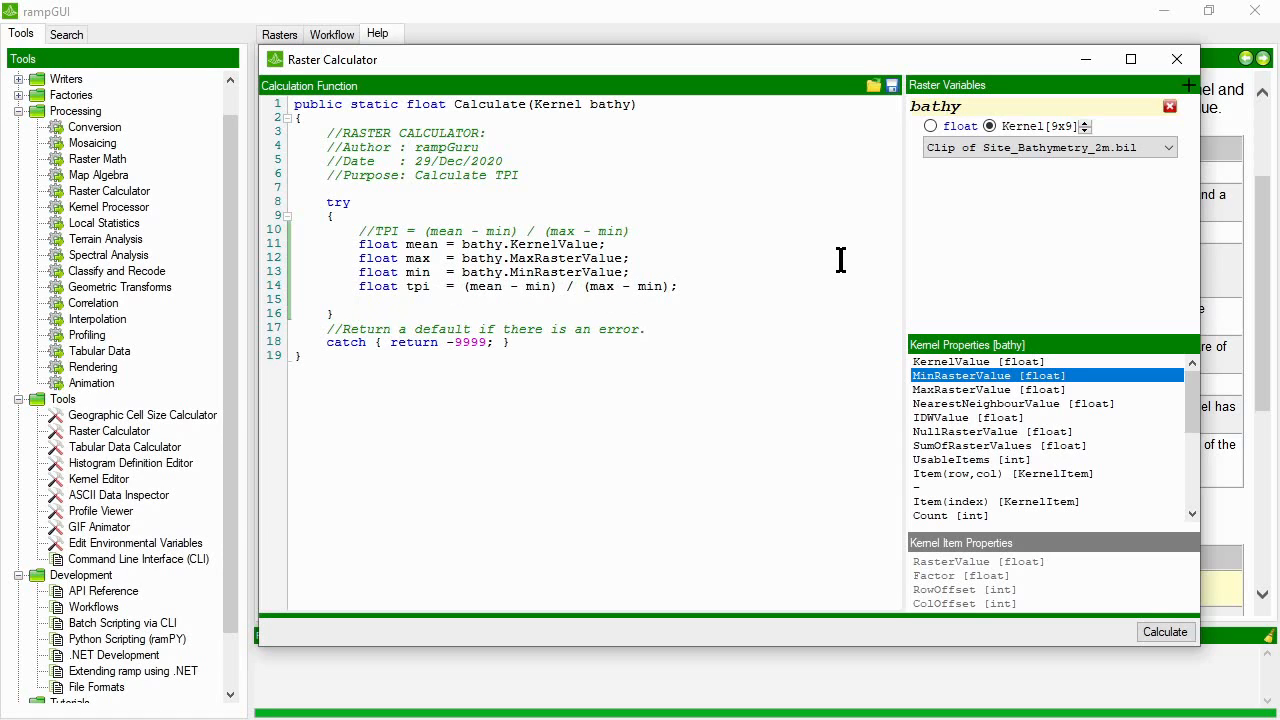
{"action": "type", "text": "return tpi;"}
{"action": "key", "text": "Down"}
Step: Run the TPI calculation and render the Calculation Results layer
{"action": "left_click", "coordinate": [1180, 632]}
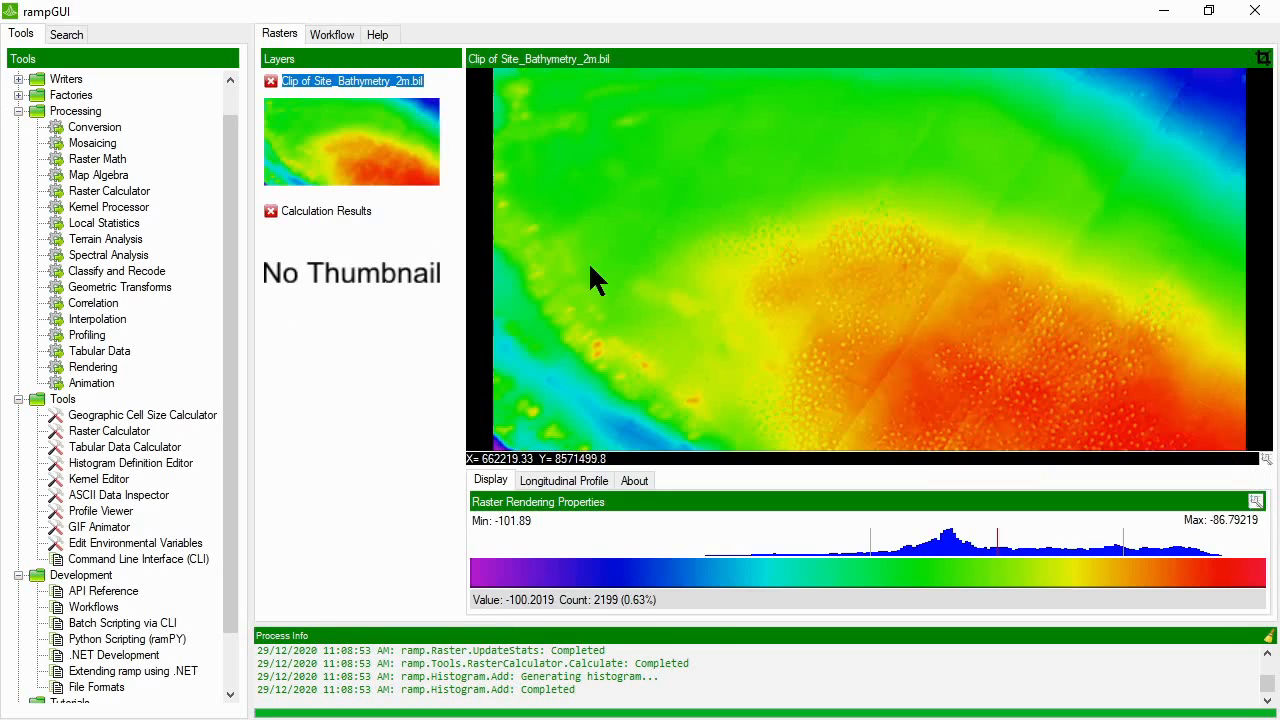
{"action": "right_click", "coordinate": [375, 264]}
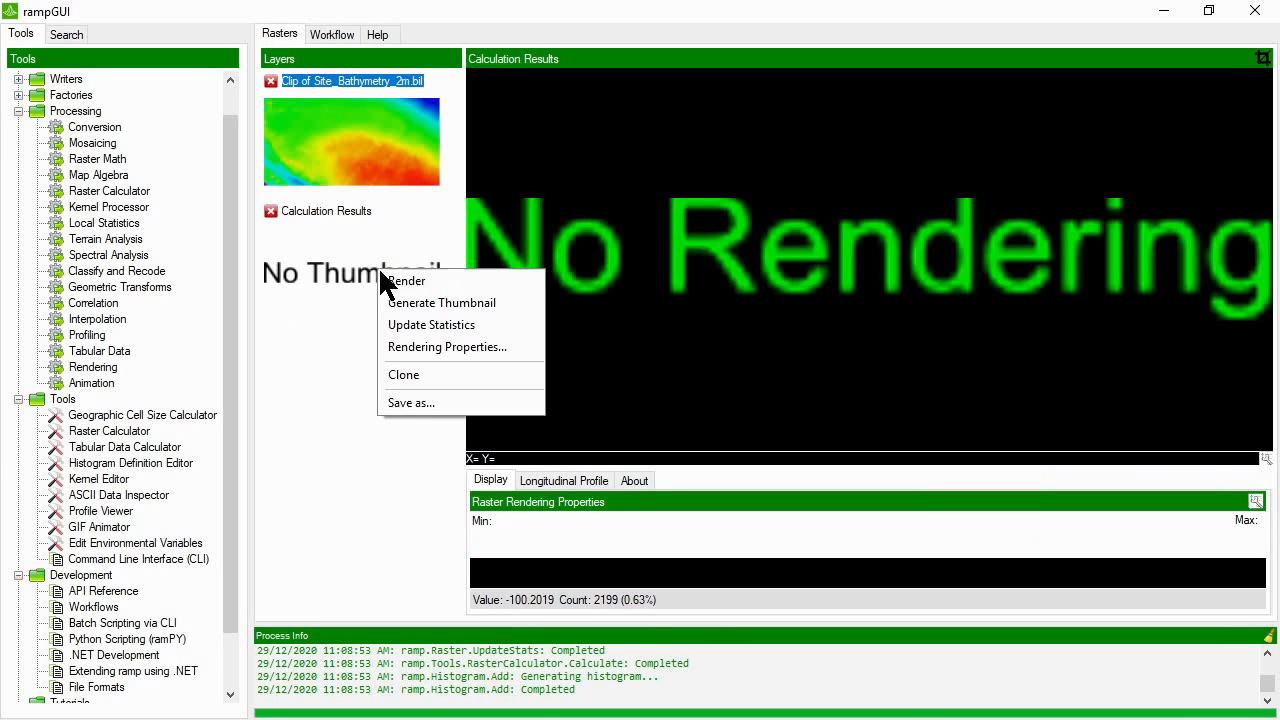
{"action": "left_click", "coordinate": [395, 272]}
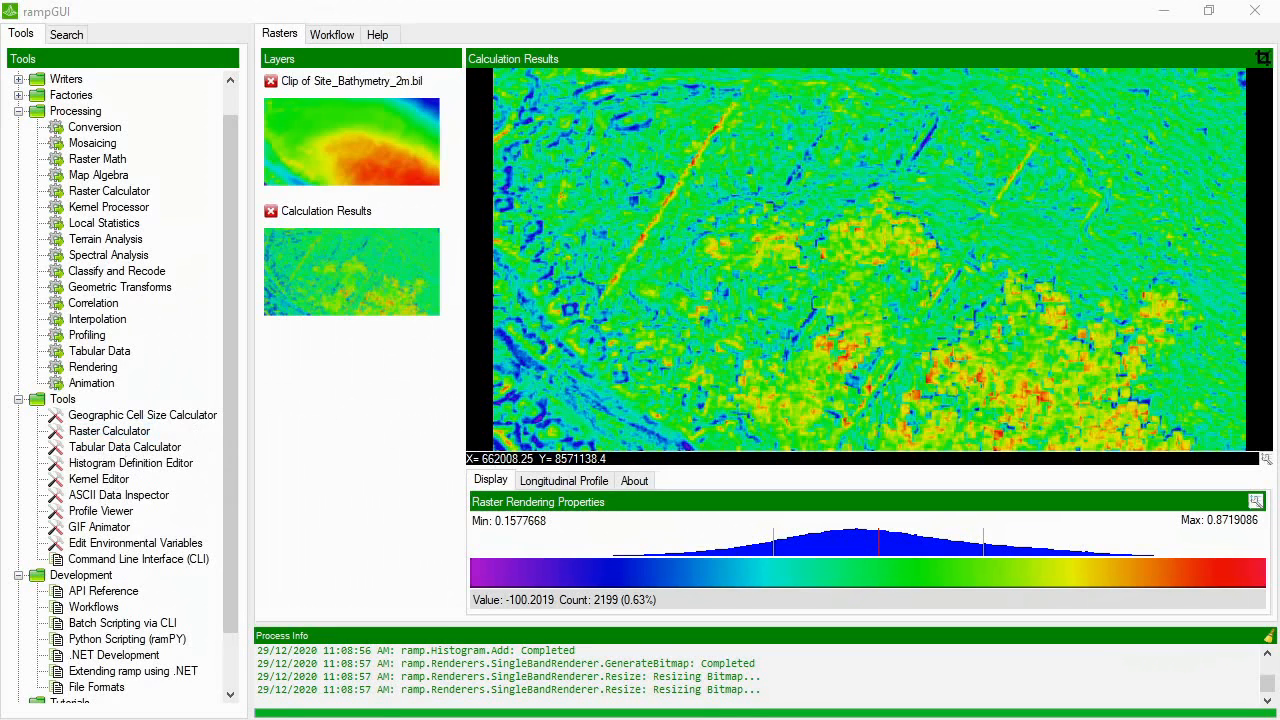
Step: Enlarge the new Raster Calculator window and add a raster variable using Clip of Site_Bathymetry_2m.bil as a 3x3 kernel
{"action": "left_click_drag", "start_coordinate": [2, 540], "coordinate": [376, 64]}
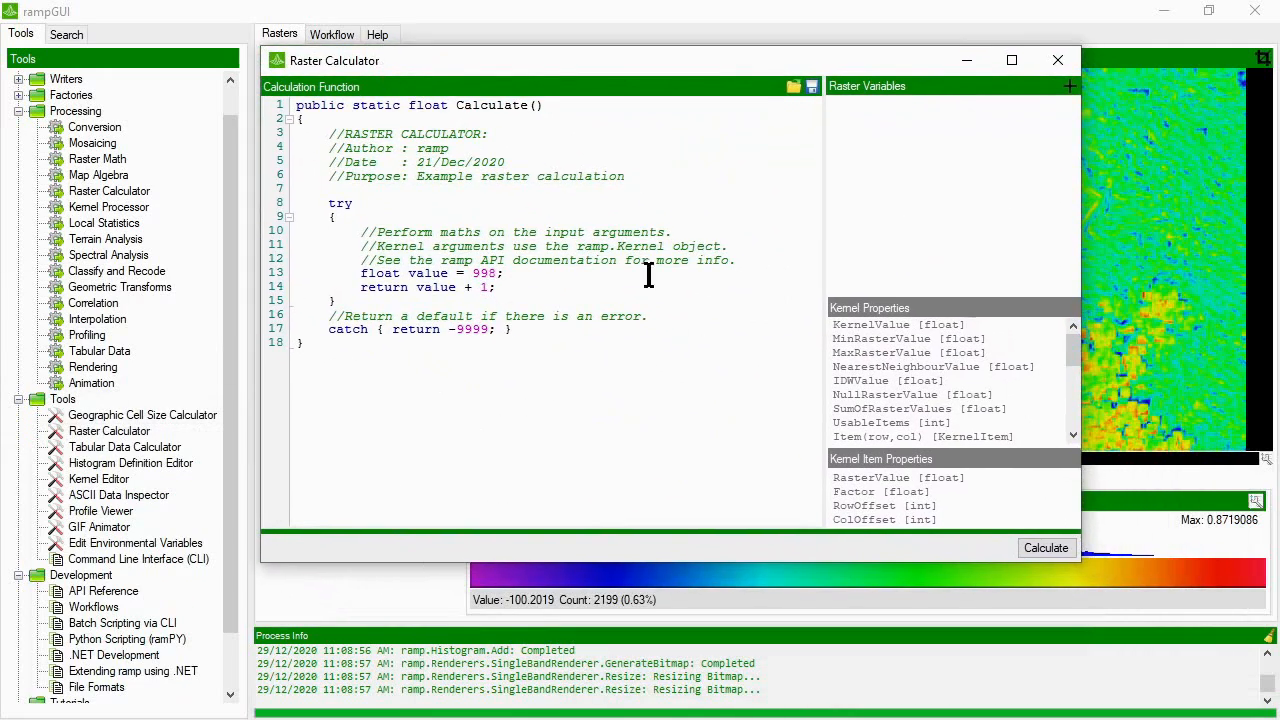
{"action": "left_click_drag", "start_coordinate": [1080, 560], "coordinate": [1236, 638]}
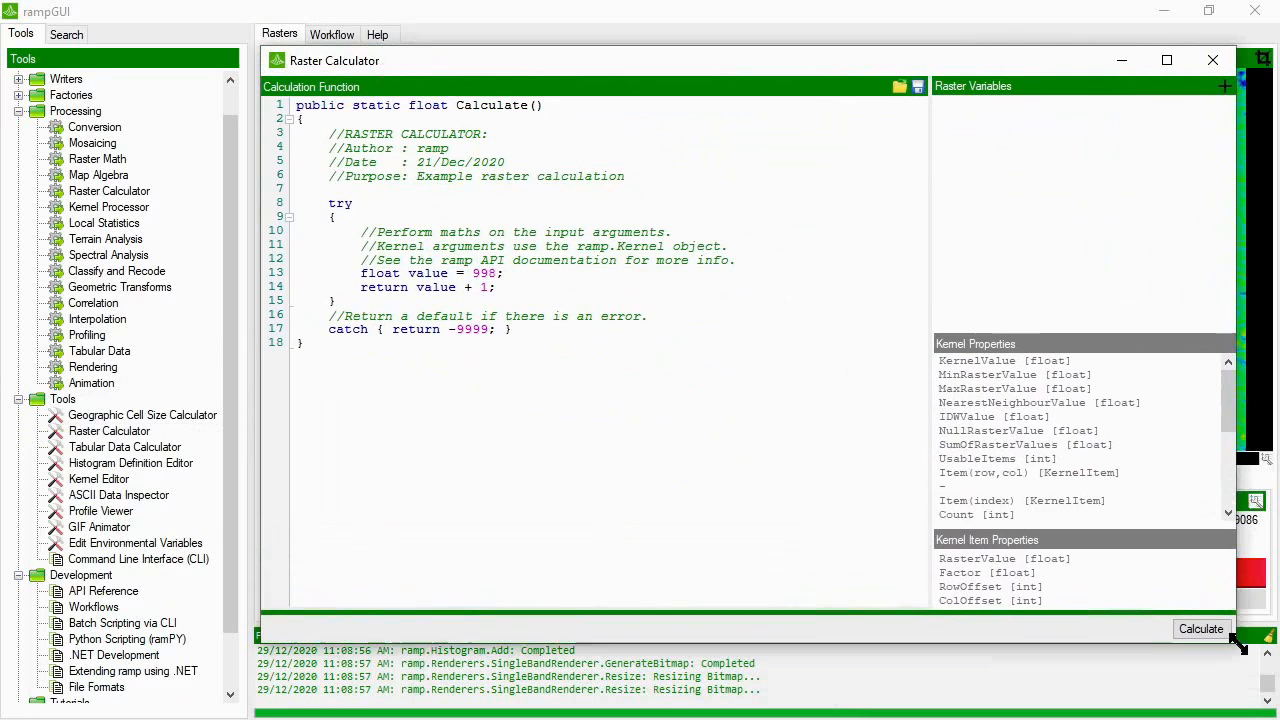
{"action": "right_click", "coordinate": [958, 176]}
{"action": "left_click", "coordinate": [985, 185]}
{"action": "left_click", "coordinate": [1077, 146]}
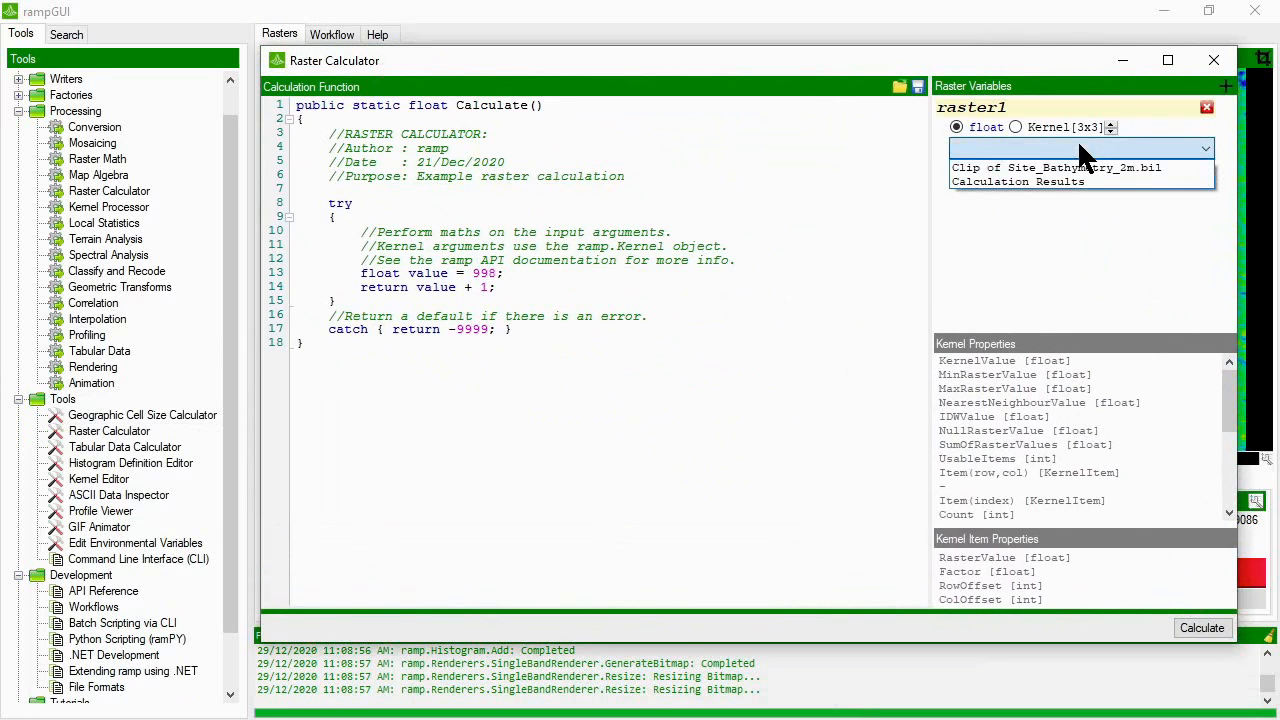
{"action": "left_click", "coordinate": [1021, 169]}
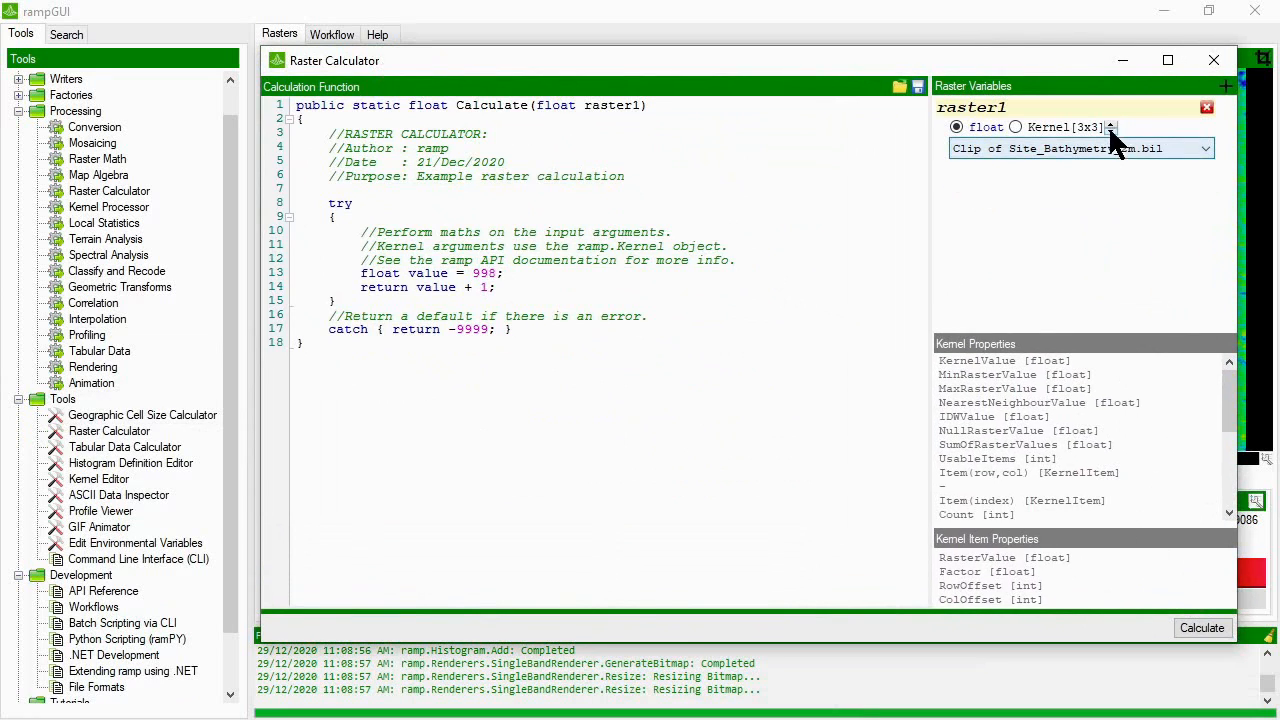
{"action": "left_click", "coordinate": [1017, 127]}
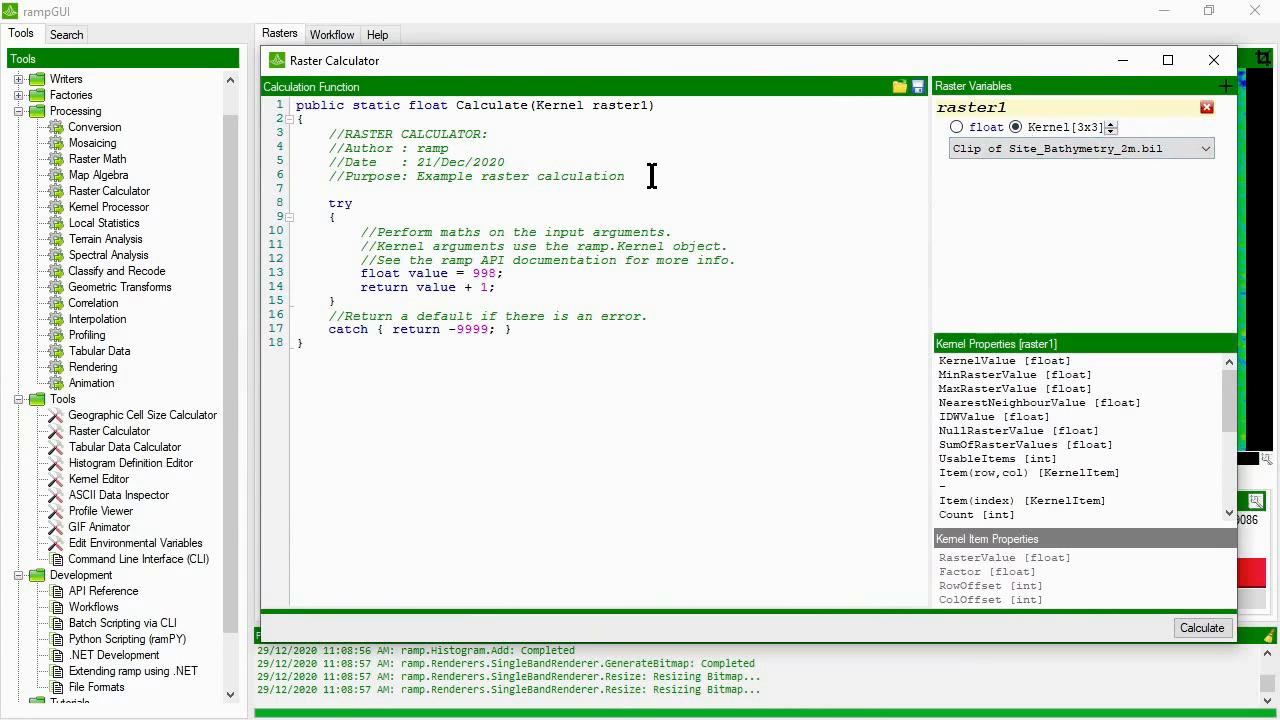
Step: Replace the purpose text in the function's header comment with "Mean of the UR and LL kernel items."
{"action": "left_click_drag", "start_coordinate": [651, 177], "coordinate": [413, 171]}
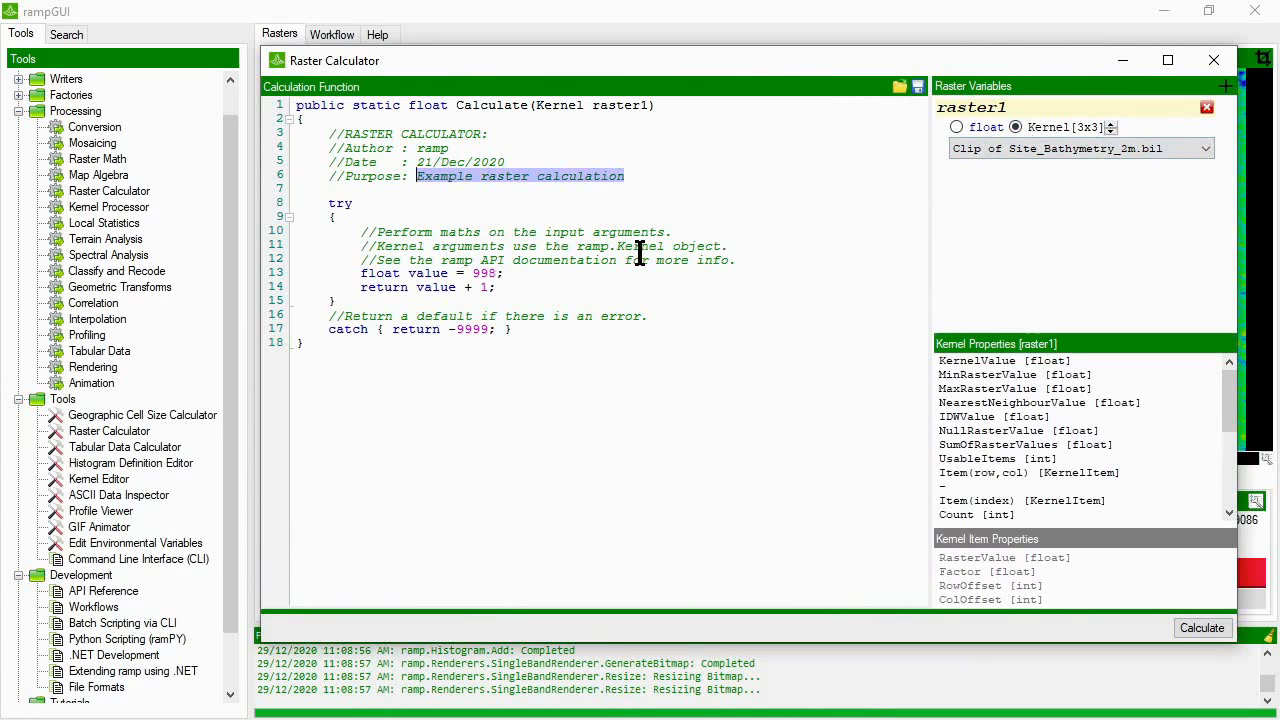
{"action": "type", "text": "Mean of the"}
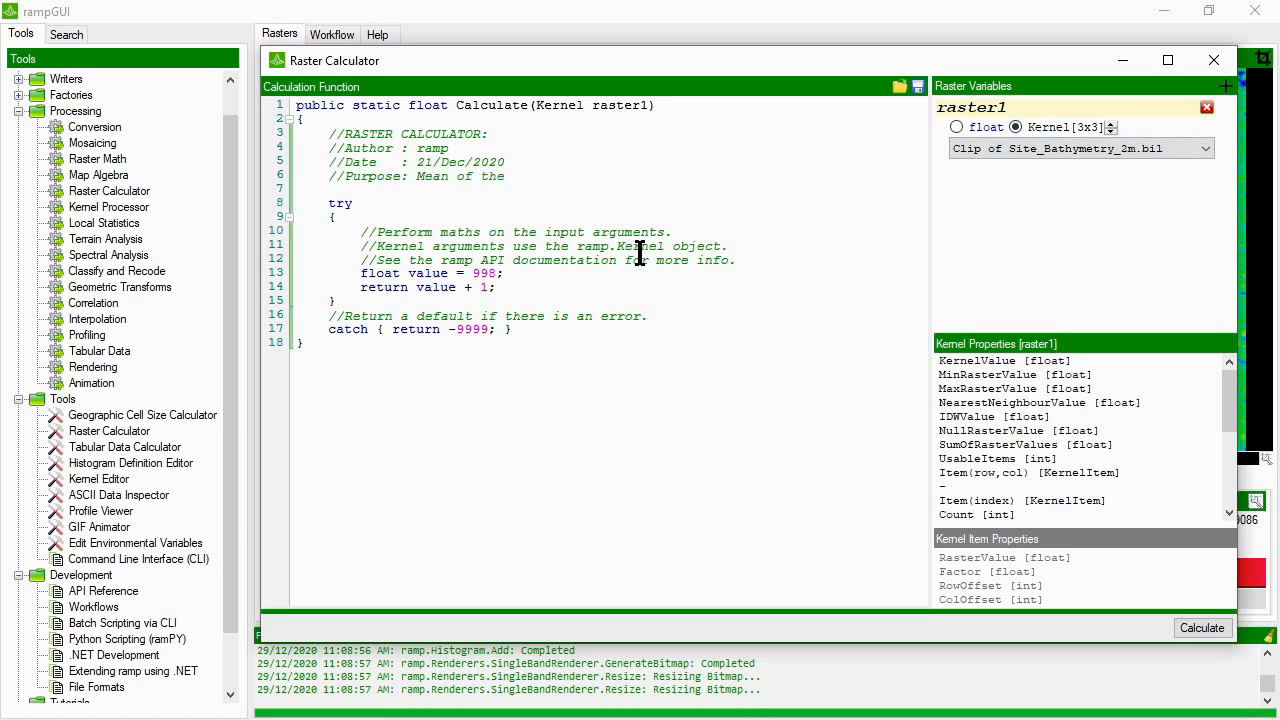
{"action": "type", "text": " UR and LL kernel items."}
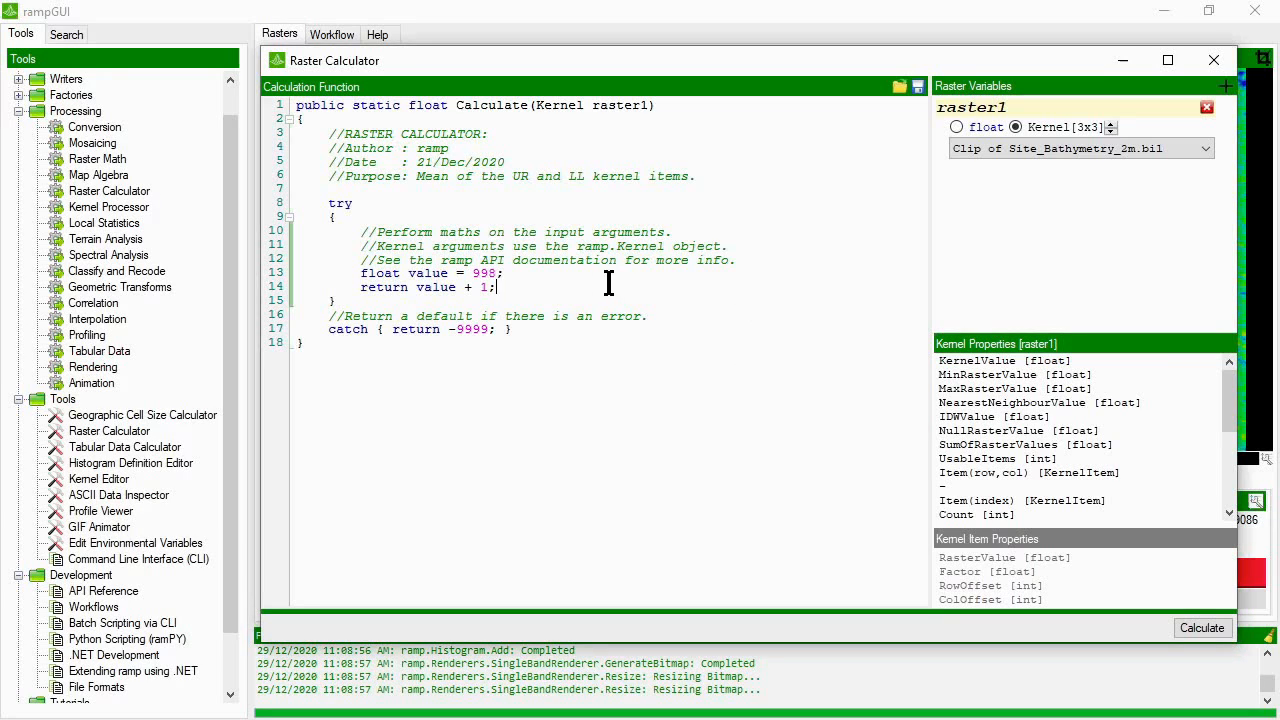
Step: Clear the try block by deleting its return statement, the "float value = 998;" line and the three example comments
{"action": "key", "text": "shift+Home"}
{"action": "key", "text": "BackSpace"}
{"action": "key", "text": "shift+Home"}
{"action": "key", "text": "BackSpace"}
{"action": "key", "text": "Up"}
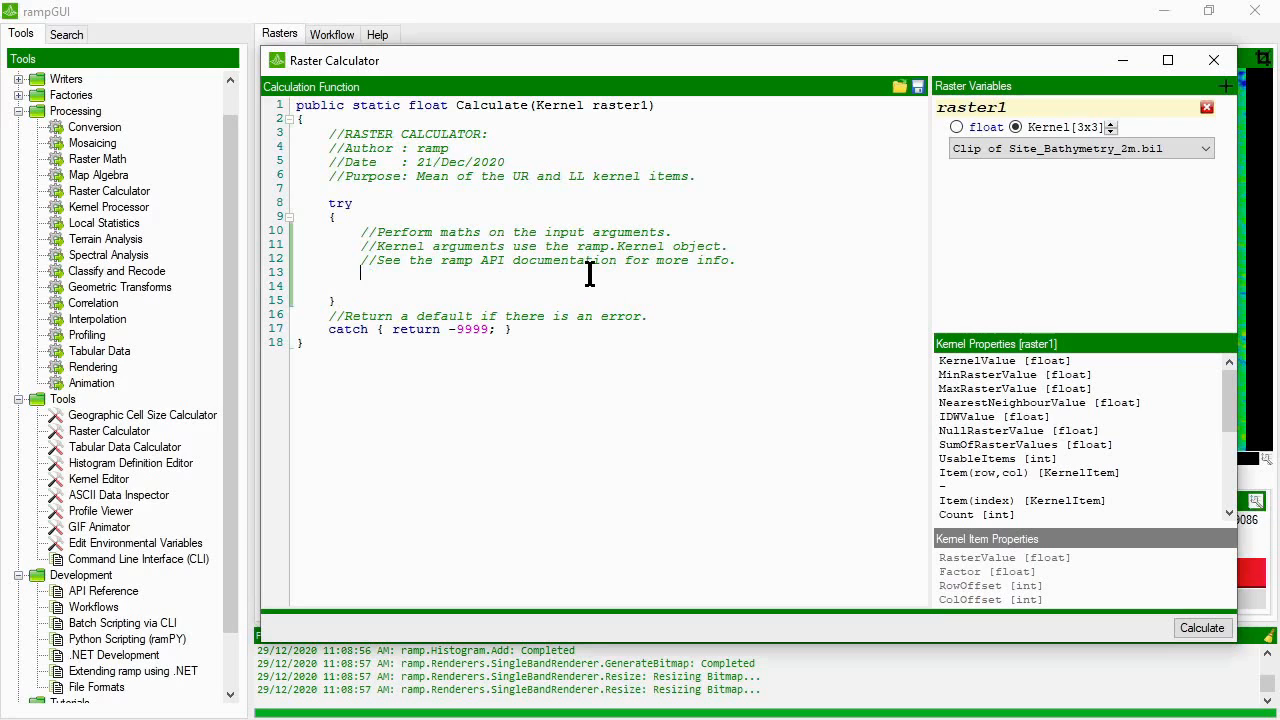
{"action": "key", "text": "shift+Up"}
{"action": "key", "text": "shift+Up"}
{"action": "key", "text": "shift+Up"}
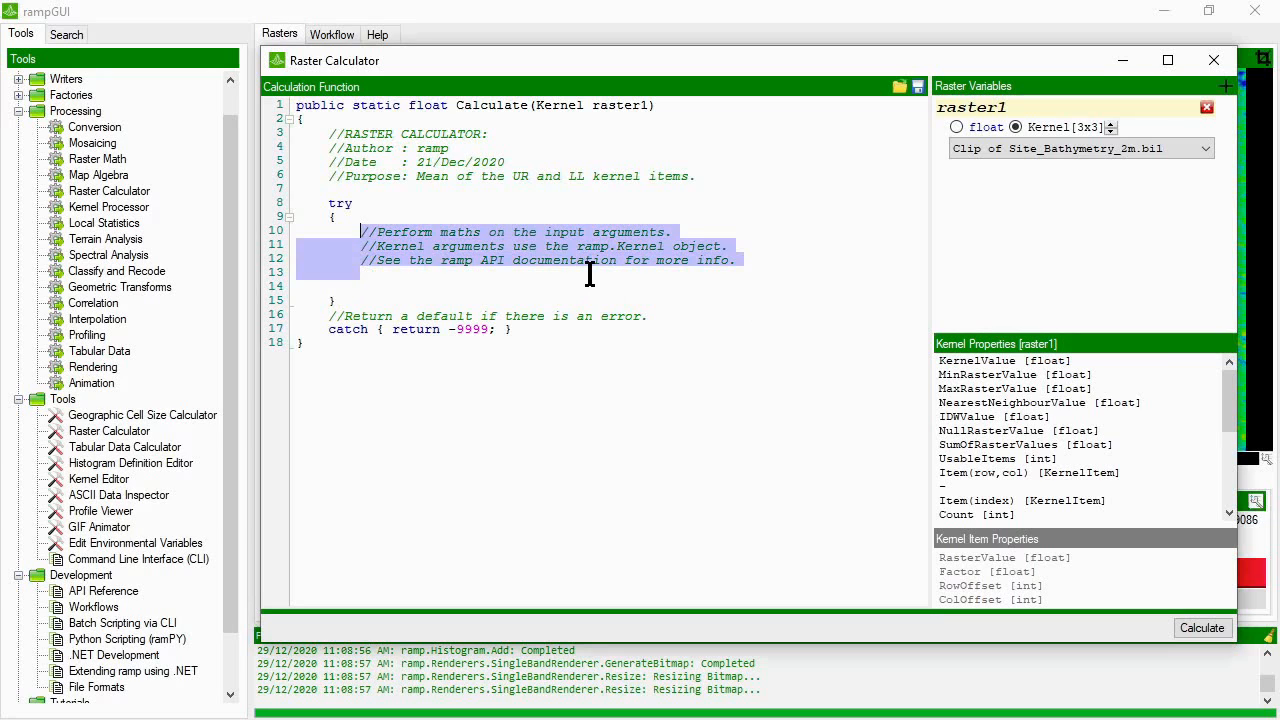
{"action": "key", "text": "BackSpace"}
Step: Add the comment "//Get the UR..." inside the try block and start a "float ur =" declaration below it
{"action": "type", "text": "//Get the U"}
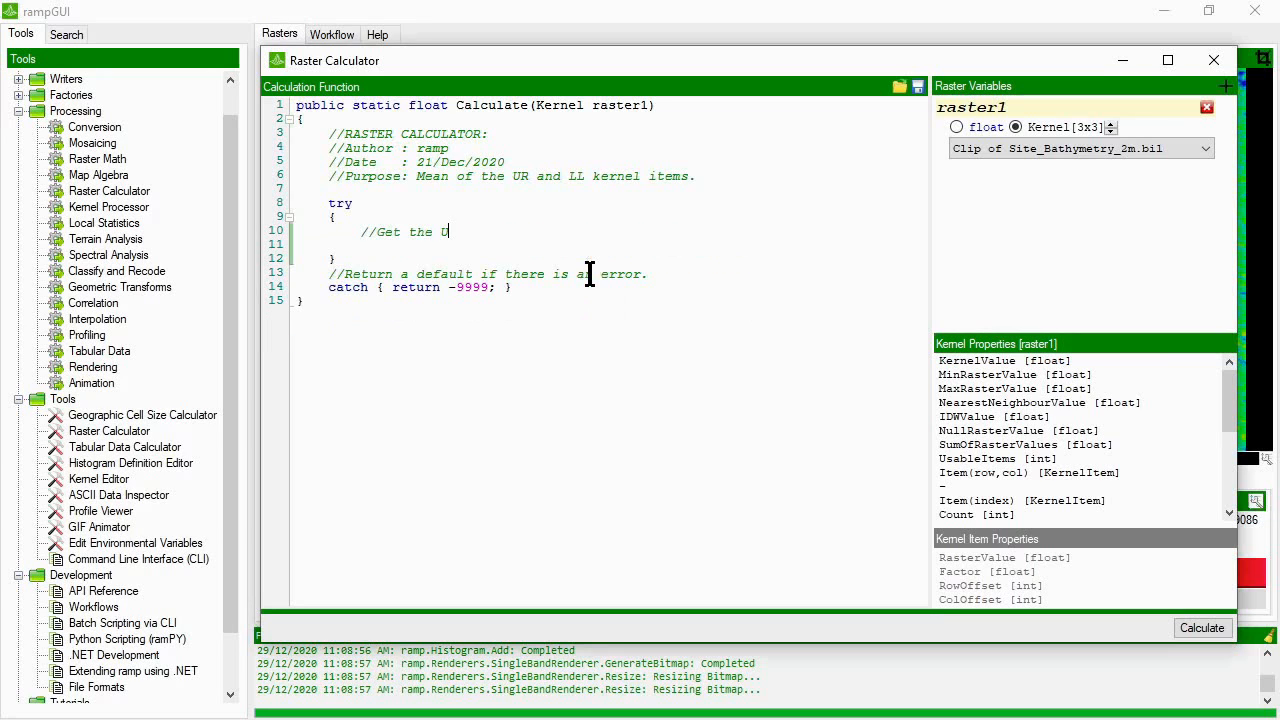
{"action": "type", "text": "R..."}
{"action": "key", "text": "Return"}
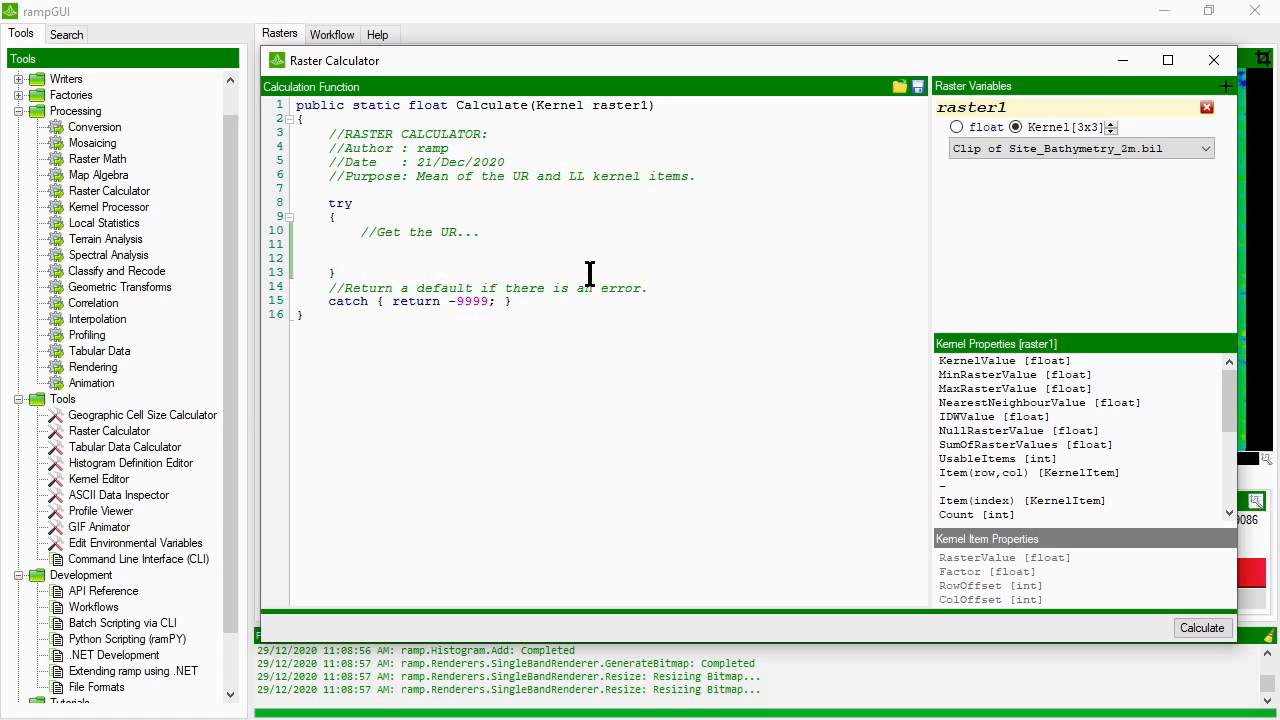
{"action": "type", "text": "float ur ="}
Step: Rename the raster variable to bathy and assign bathy.Item(row,col).RasterValue to ur
{"action": "left_click_drag", "start_coordinate": [1022, 107], "coordinate": [862, 108]}
{"action": "type", "text": "bathy"}
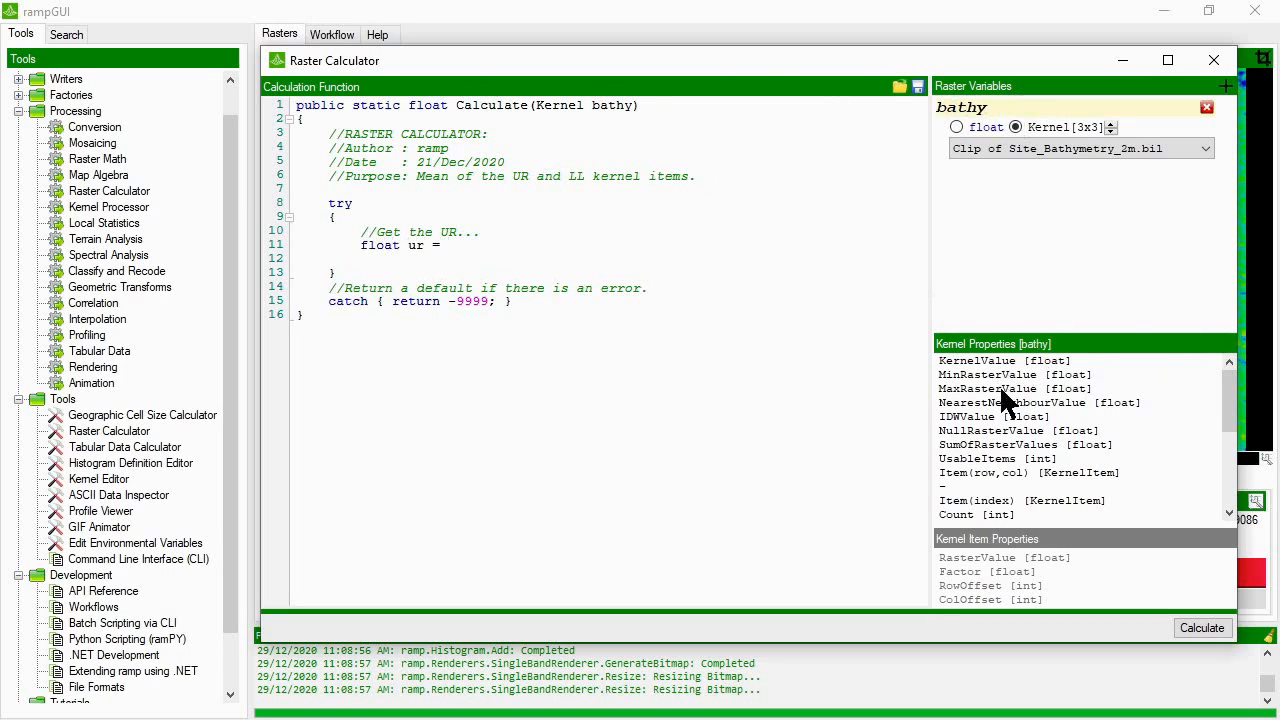
{"action": "left_click", "coordinate": [1027, 472]}
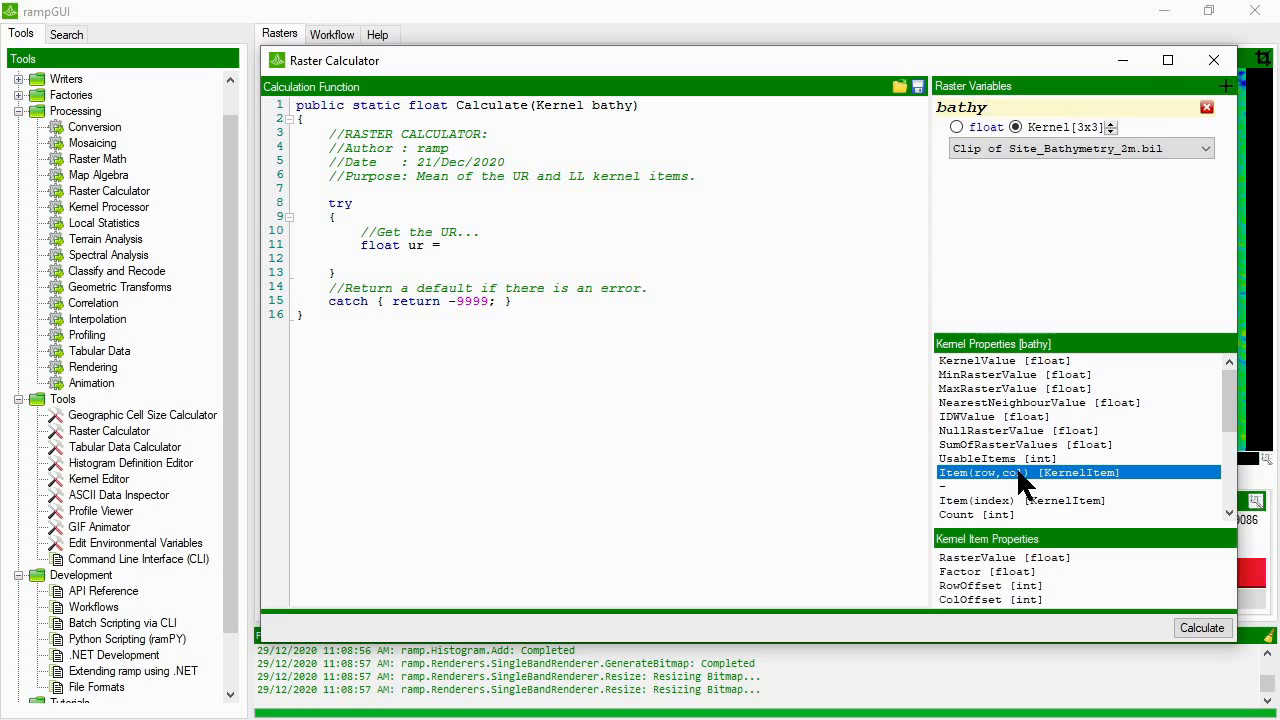
{"action": "left_click", "coordinate": [1005, 557]}
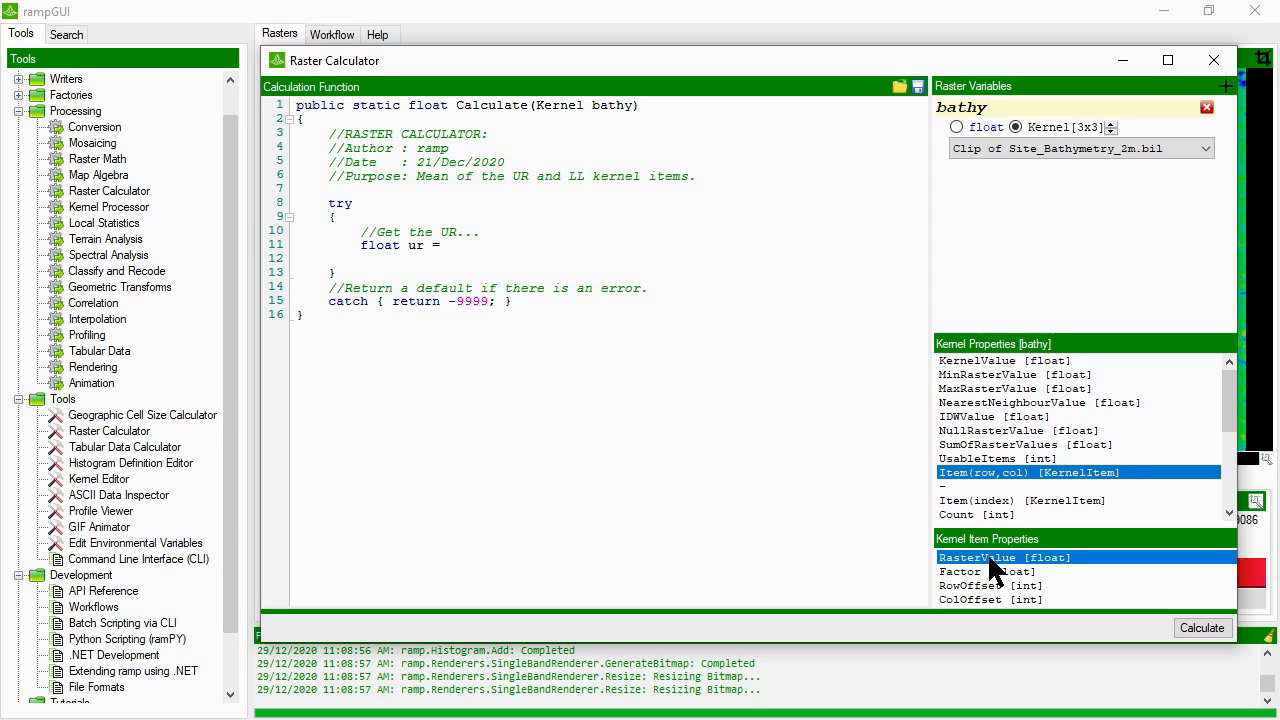
{"action": "left_click", "coordinate": [989, 456]}
{"action": "left_click", "coordinate": [982, 415]}
{"action": "left_click", "coordinate": [980, 389]}
{"action": "left_click", "coordinate": [983, 432]}
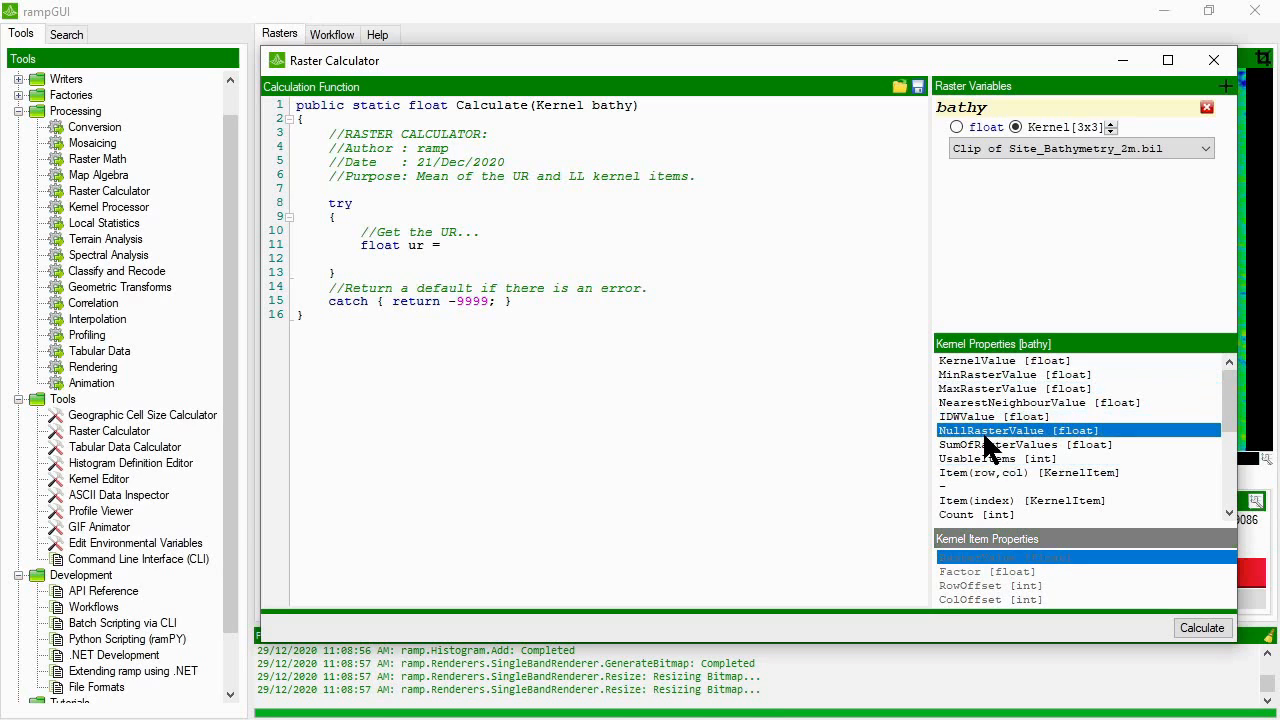
{"action": "left_click", "coordinate": [989, 472]}
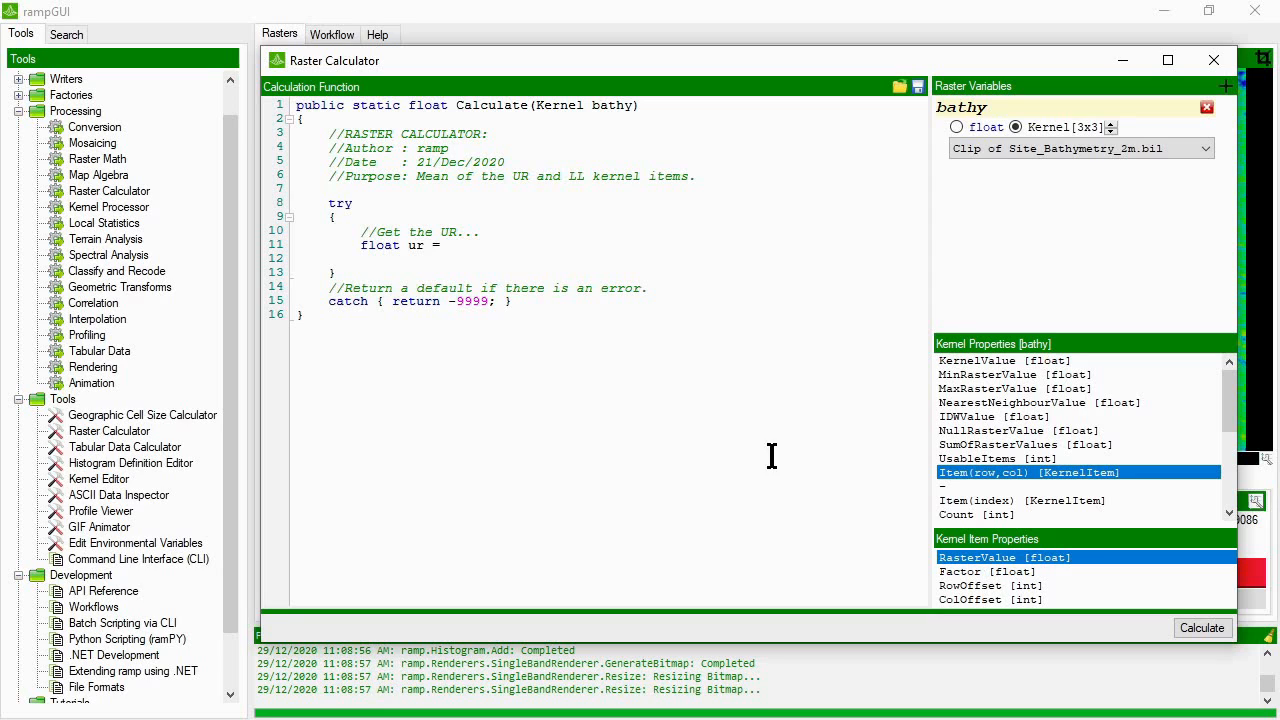
{"action": "left_click", "coordinate": [509, 250]}
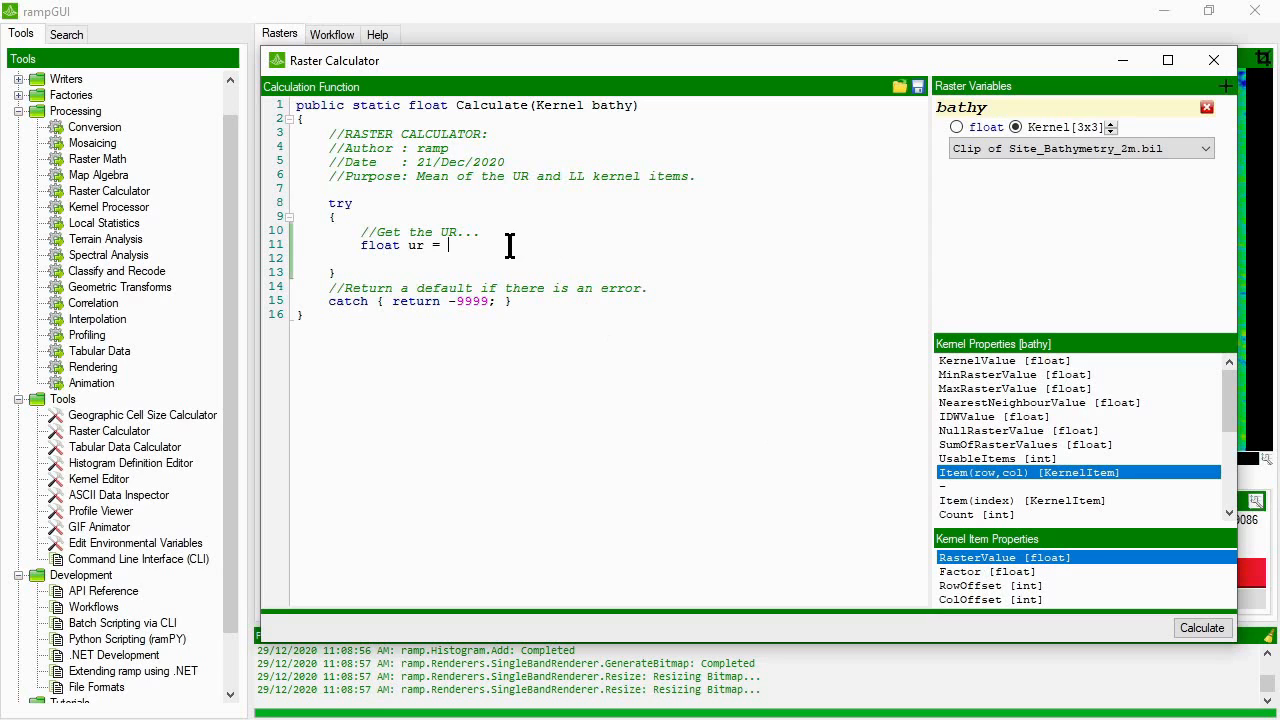
{"action": "double_click", "coordinate": [1006, 556]}
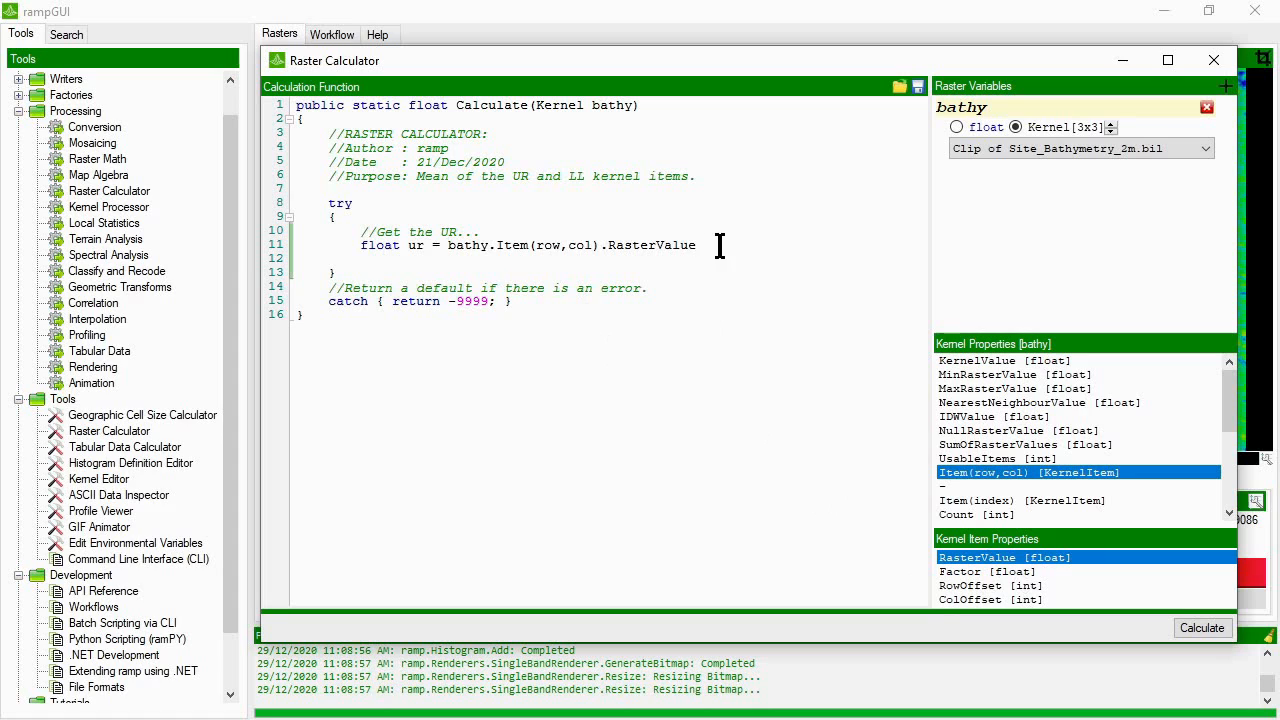
Step: Set the item's row to -1 and column to 1, completing the line "float ur = bathy.Item(-1,1).RasterValue;"
{"action": "left_click", "coordinate": [562, 245]}
{"action": "key", "text": "BackSpace"}
{"action": "key", "text": "BackSpace"}
{"action": "key", "text": "BackSpace"}
{"action": "type", "text": "-1"}
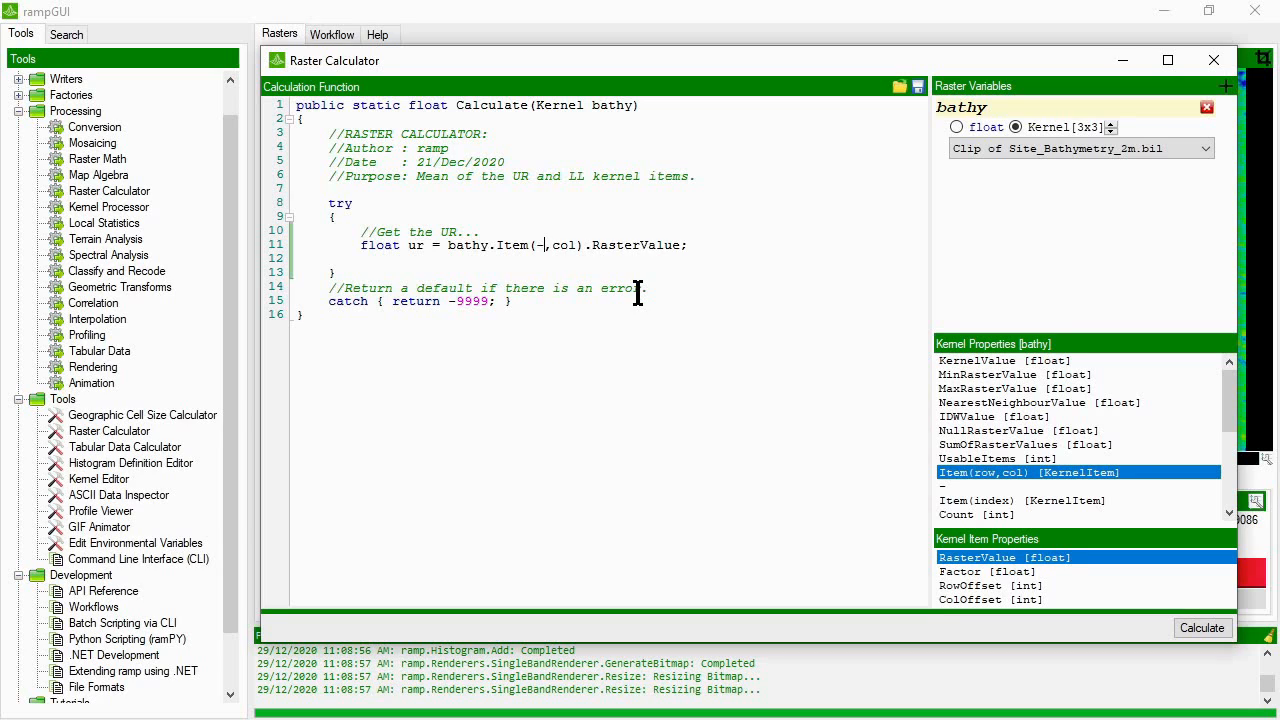
{"action": "key", "text": "Right"}
{"action": "key", "text": "shift+Right"}
{"action": "key", "text": "shift+Right"}
{"action": "key", "text": "shift+Right"}
{"action": "type", "text": "1"}
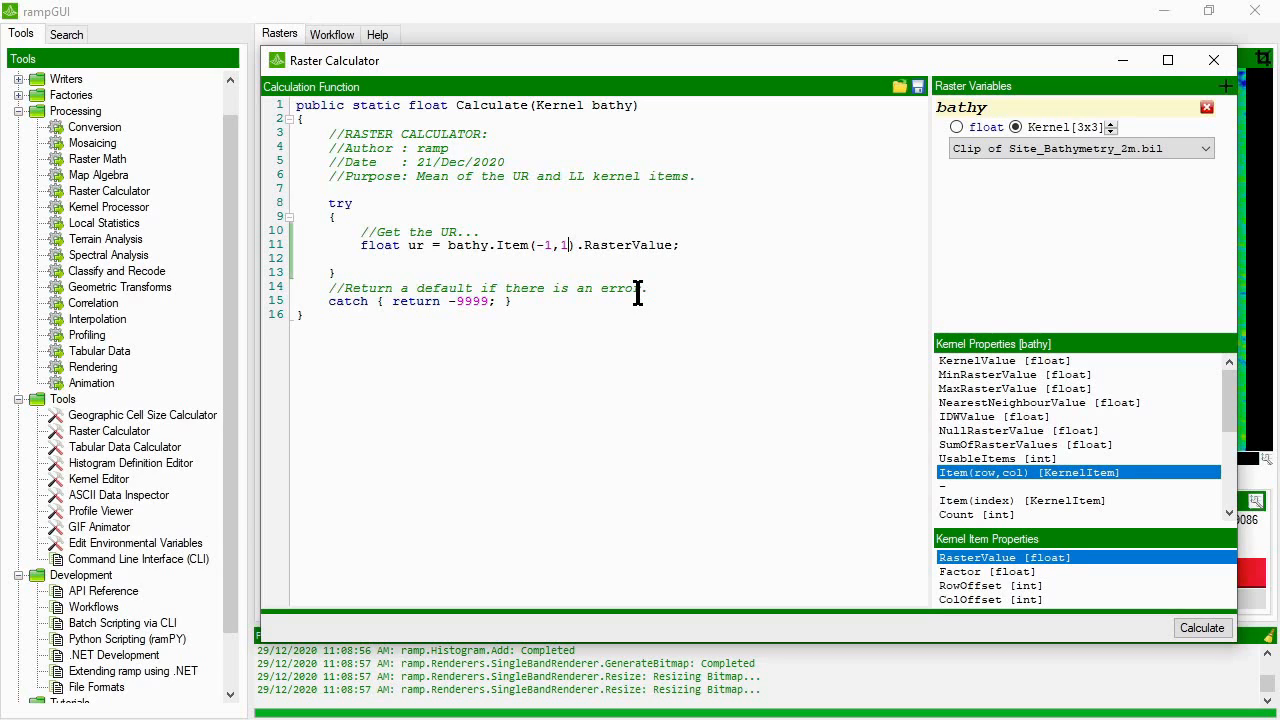
{"action": "key", "text": "Return"}
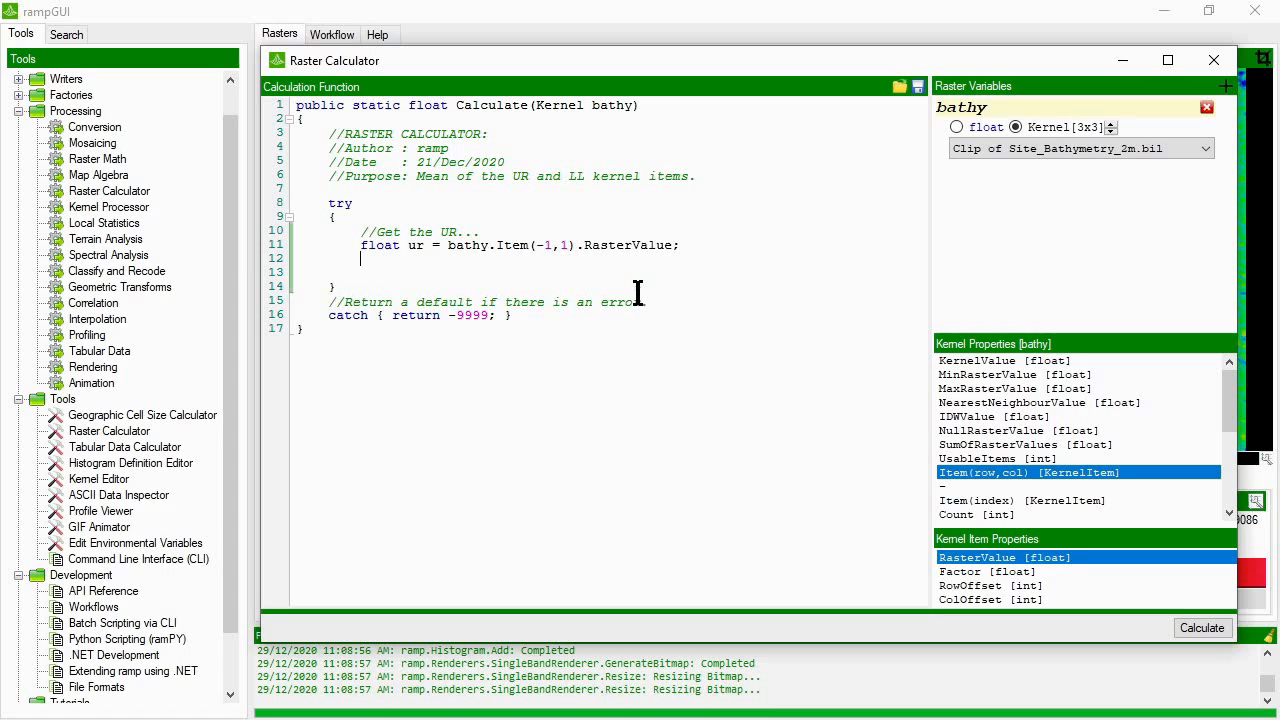
Step: Add the line "float ll = bathy.Item(1,-1).RasterValue;" below the ur declaration
{"action": "type", "text": "float ll ="}
{"action": "double_click", "coordinate": [1029, 557]}
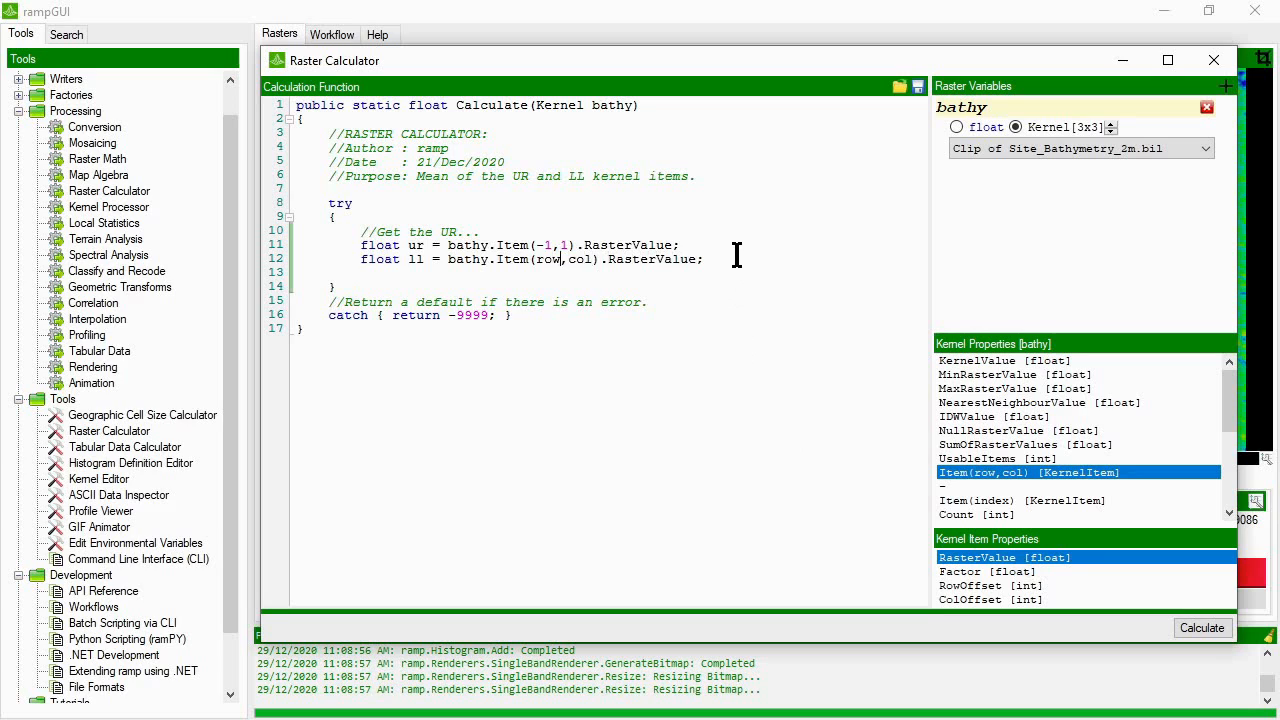
{"action": "key", "text": "shift+Left"}
{"action": "key", "text": "shift+Left"}
{"action": "key", "text": "shift+Left"}
{"action": "type", "text": "1"}
{"action": "key", "text": "Right"}
{"action": "key", "text": "shift+Right"}
{"action": "key", "text": "shift+Right"}
{"action": "key", "text": "shift+Right"}
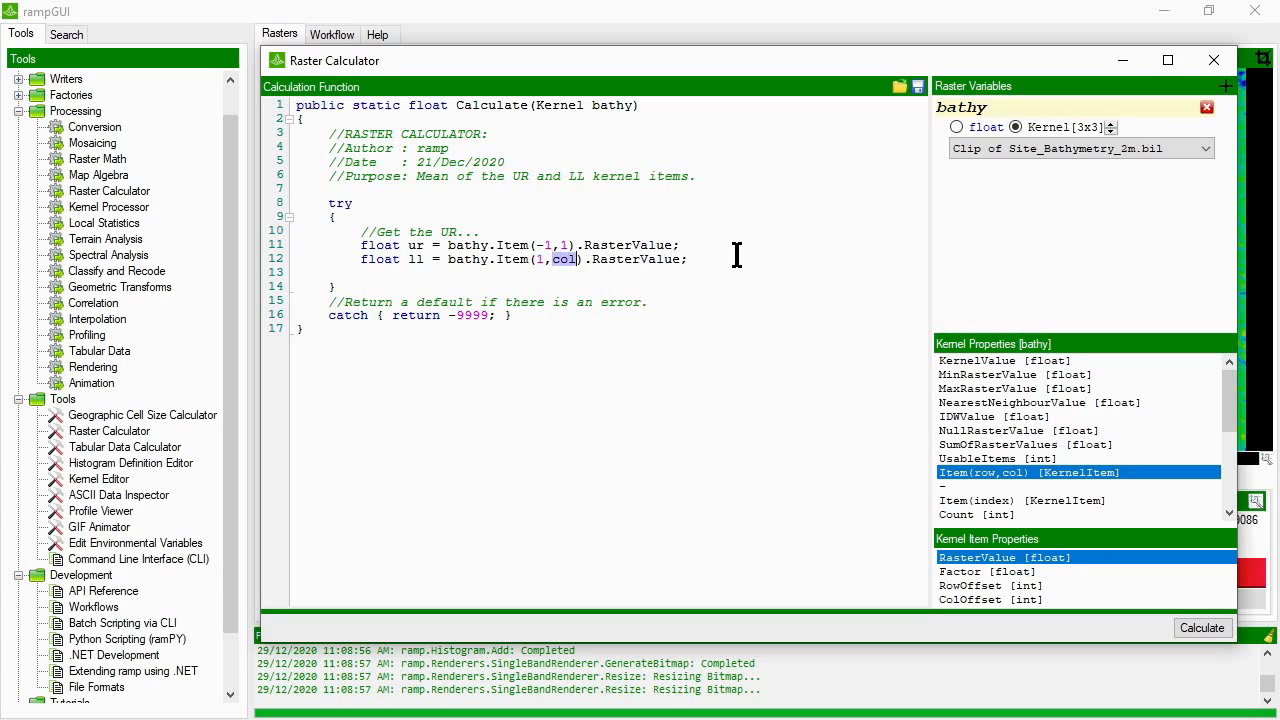
{"action": "type", "text": "-1"}
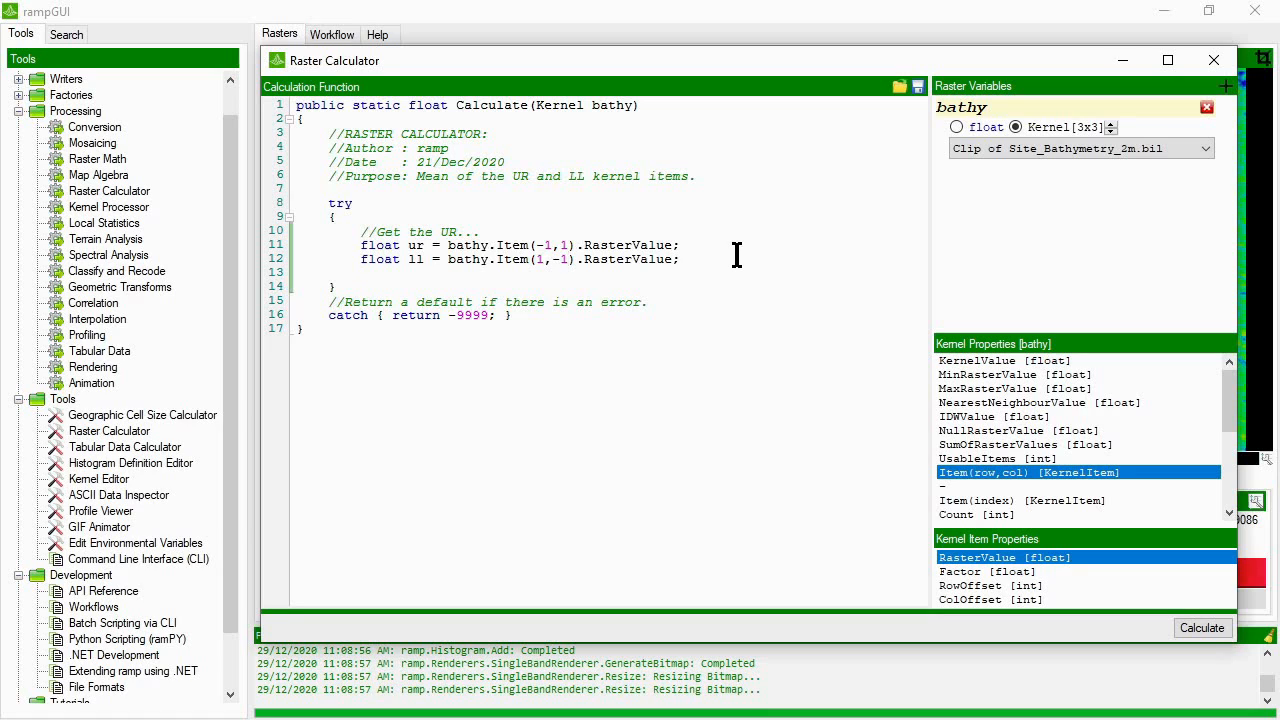
Step: Add "float mean = (ur + ll) / 2;" below the ll line and return mean from the try block
{"action": "type", "text": "float mean = (ur + ll) /"}
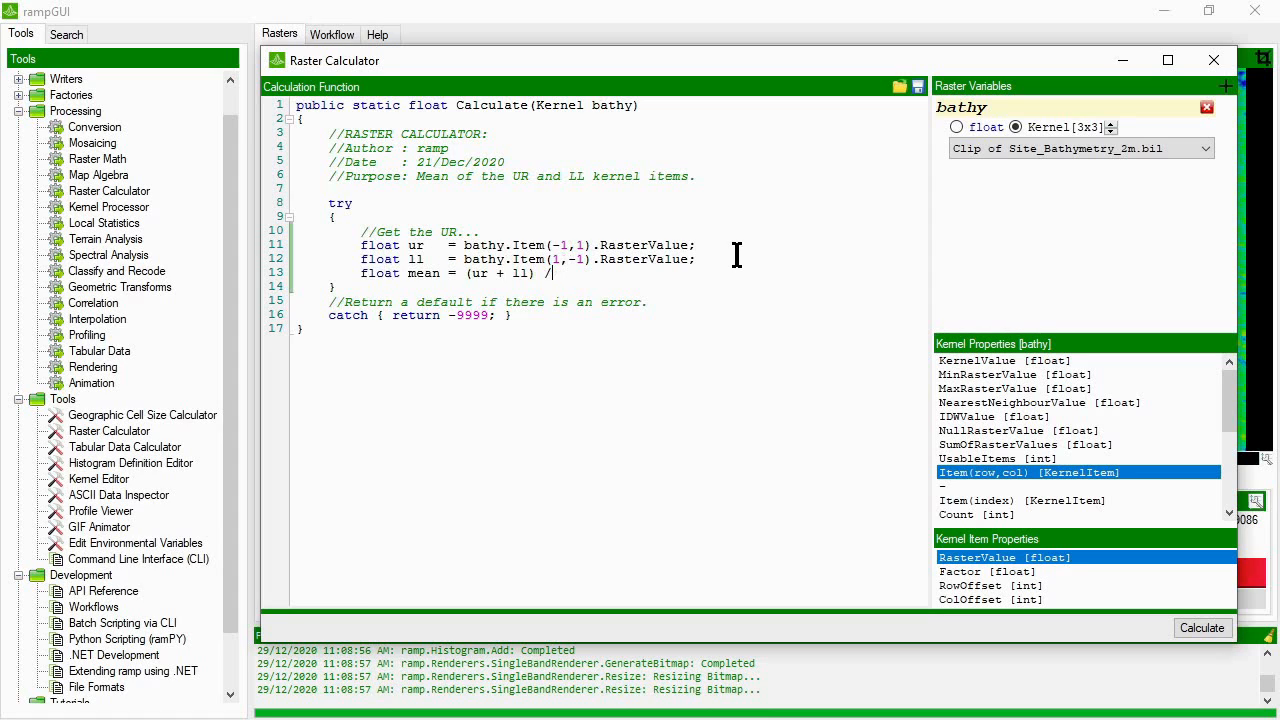
{"action": "type", "text": "; 2"}
{"action": "key", "text": "Down"}
{"action": "key", "text": "Down"}
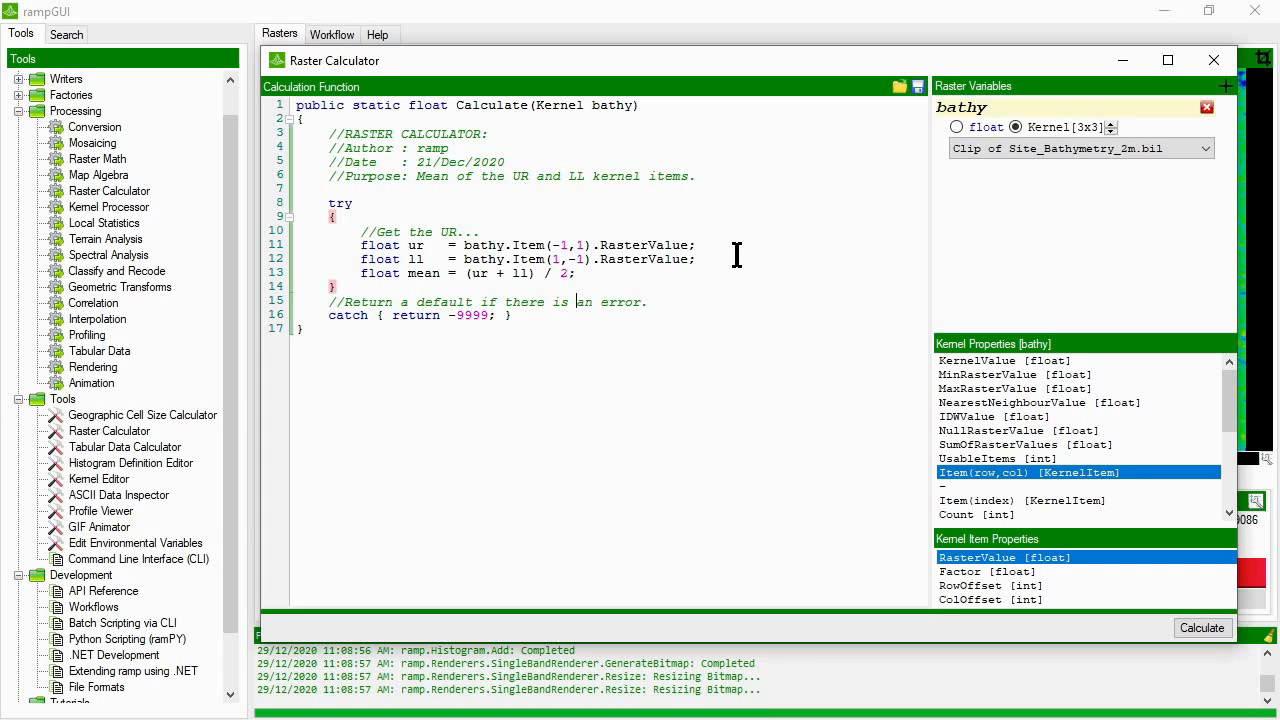
{"action": "left_click", "coordinate": [664, 278]}
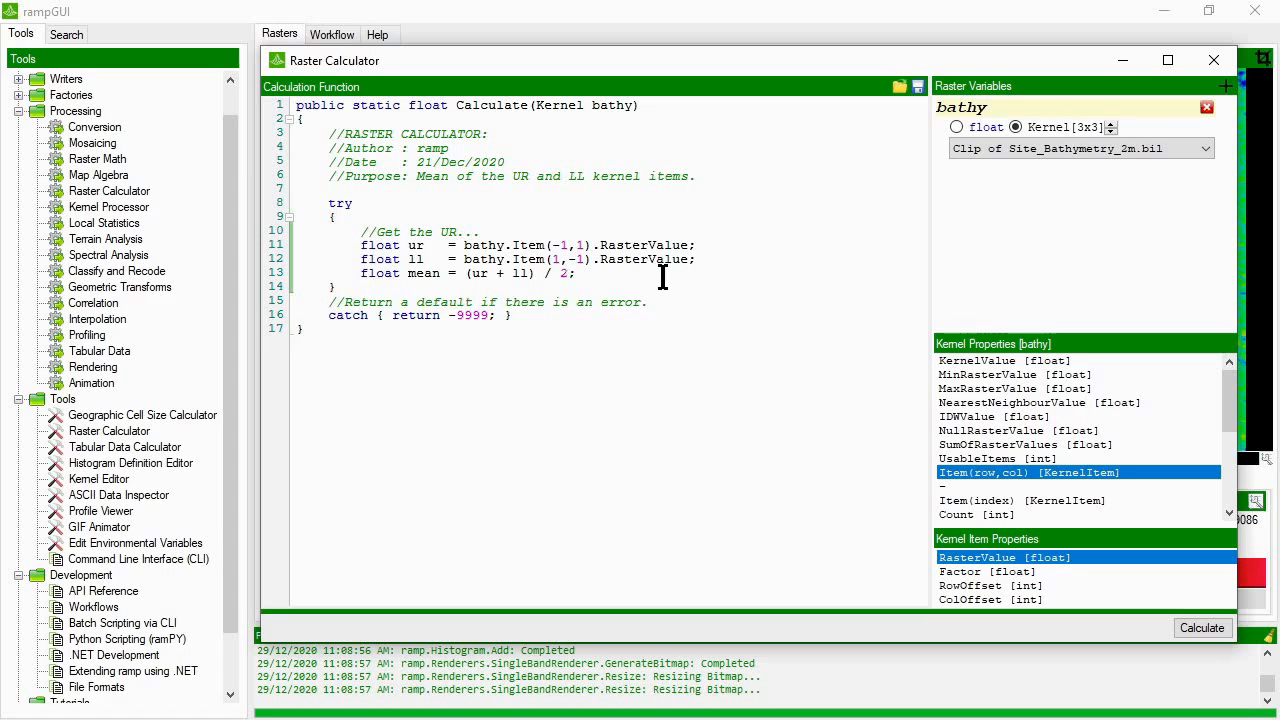
{"action": "key", "text": "Return"}
{"action": "type", "text": "return mean;"}
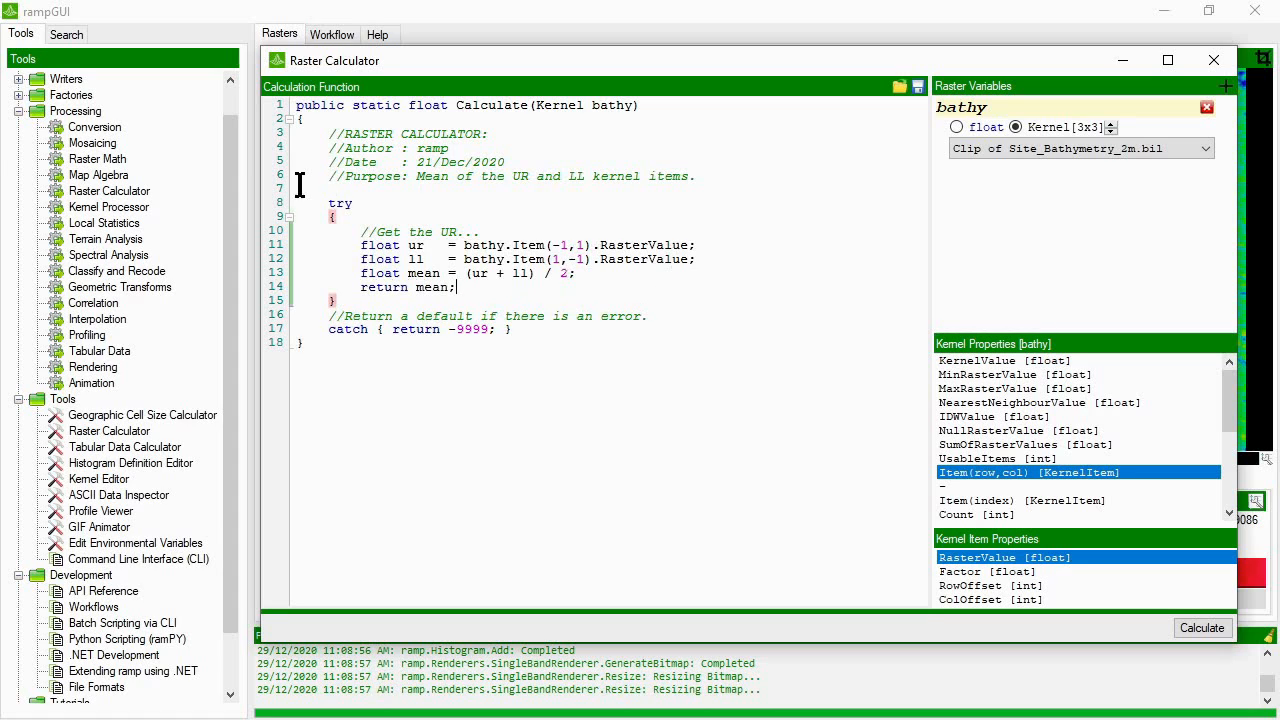
{"action": "left_click", "coordinate": [572, 339]}
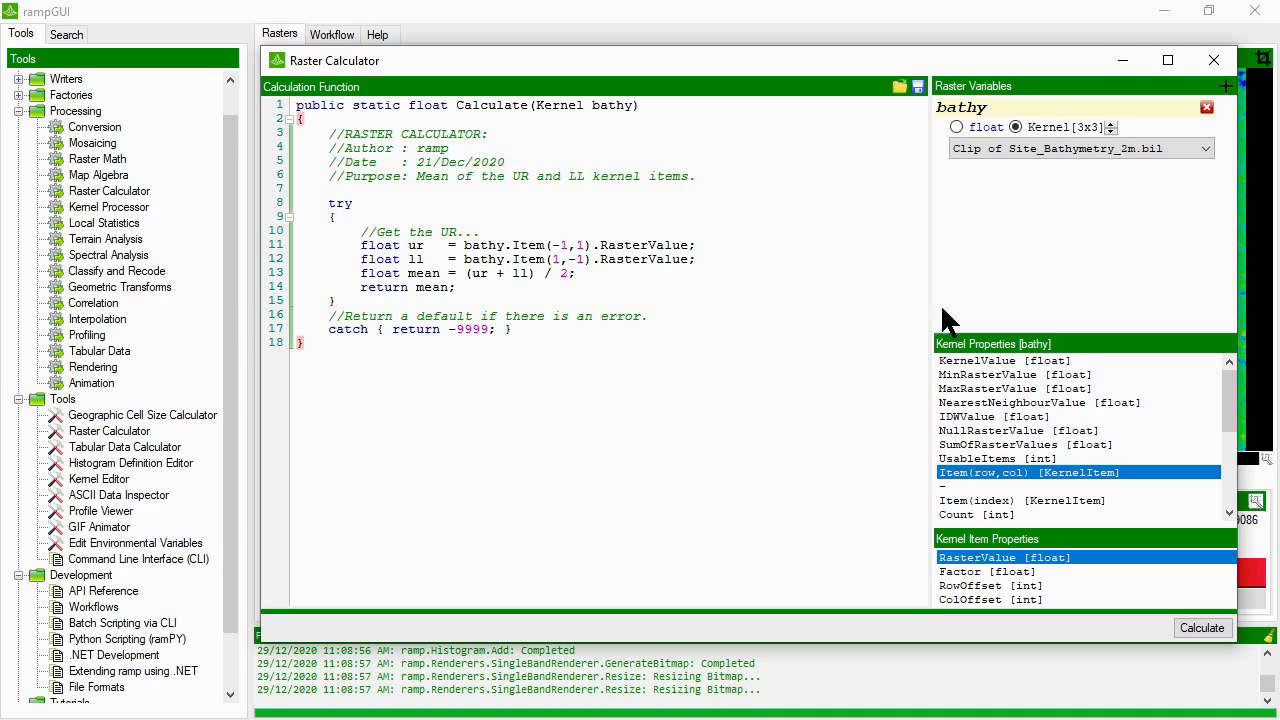
Step: Run the calculation and render the new Calculation Results raster
{"action": "left_click", "coordinate": [1193, 630]}
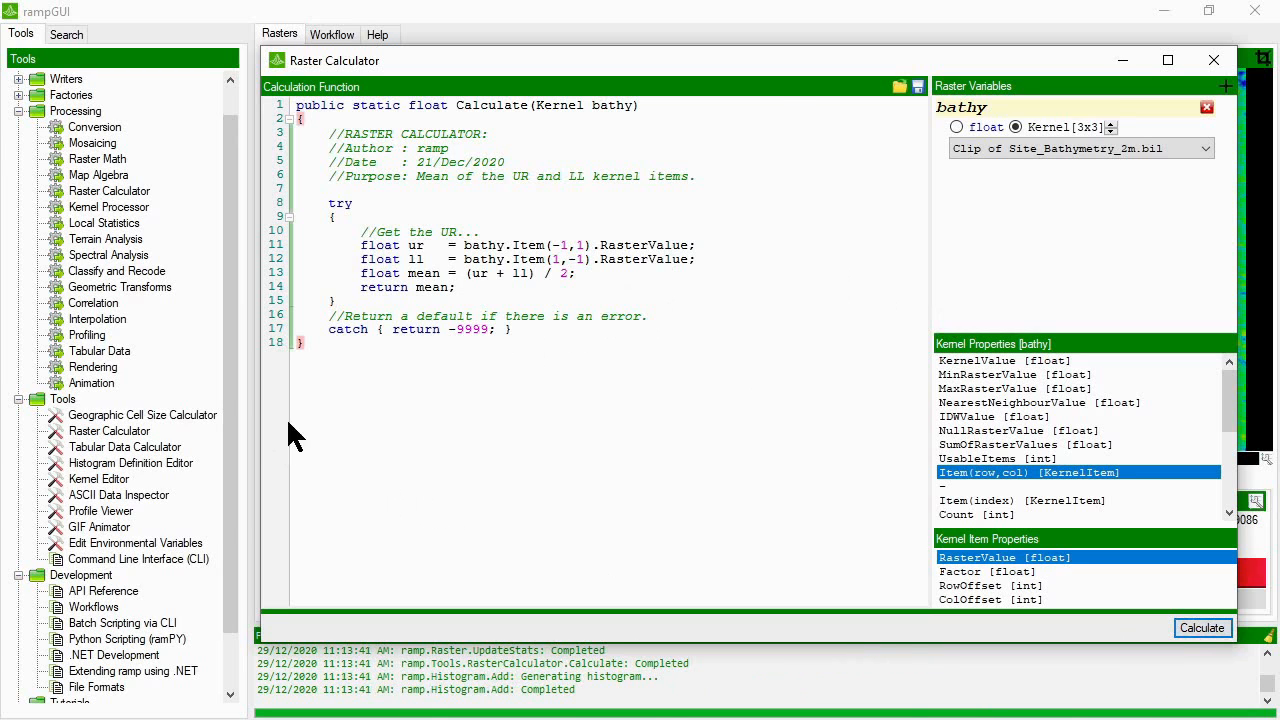
{"action": "left_click", "coordinate": [1125, 58]}
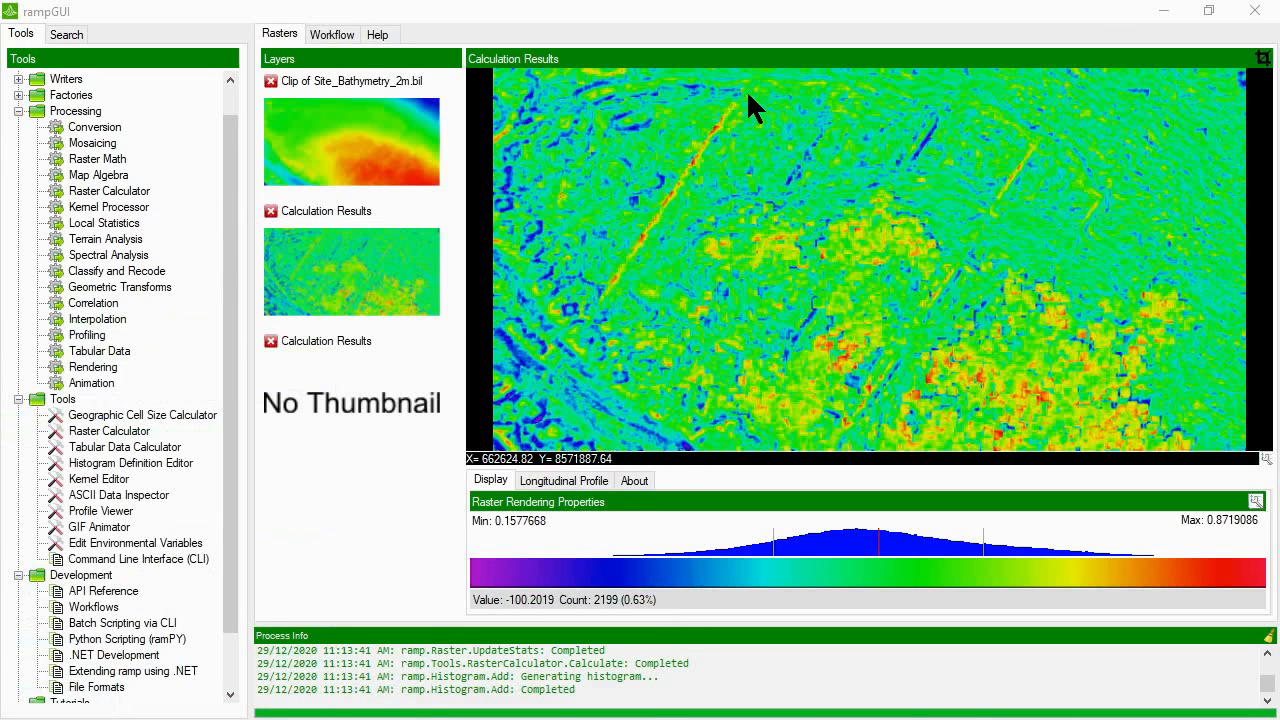
{"action": "left_click", "coordinate": [336, 403]}
{"action": "right_click", "coordinate": [334, 400]}
{"action": "left_click", "coordinate": [361, 406]}
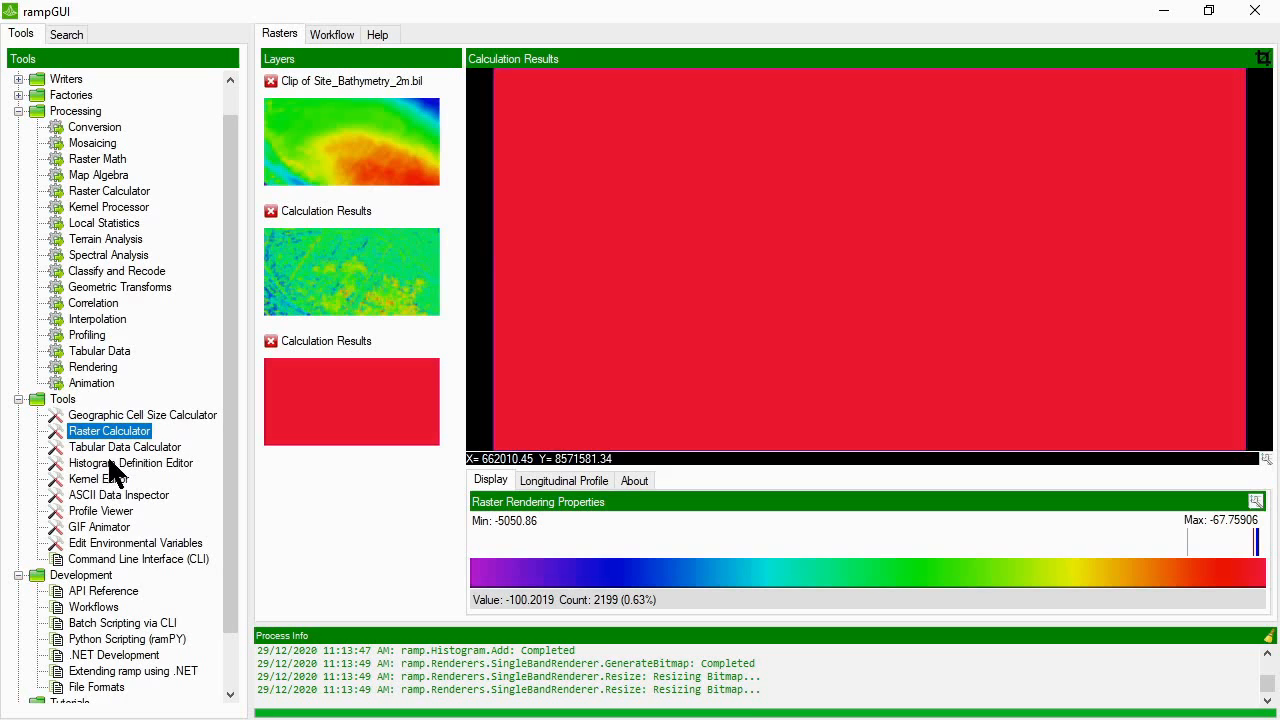
Step: Replace the newest Calculation Results layer with a rendered clip that leaves out its outer border
{"action": "left_click", "coordinate": [1263, 58]}
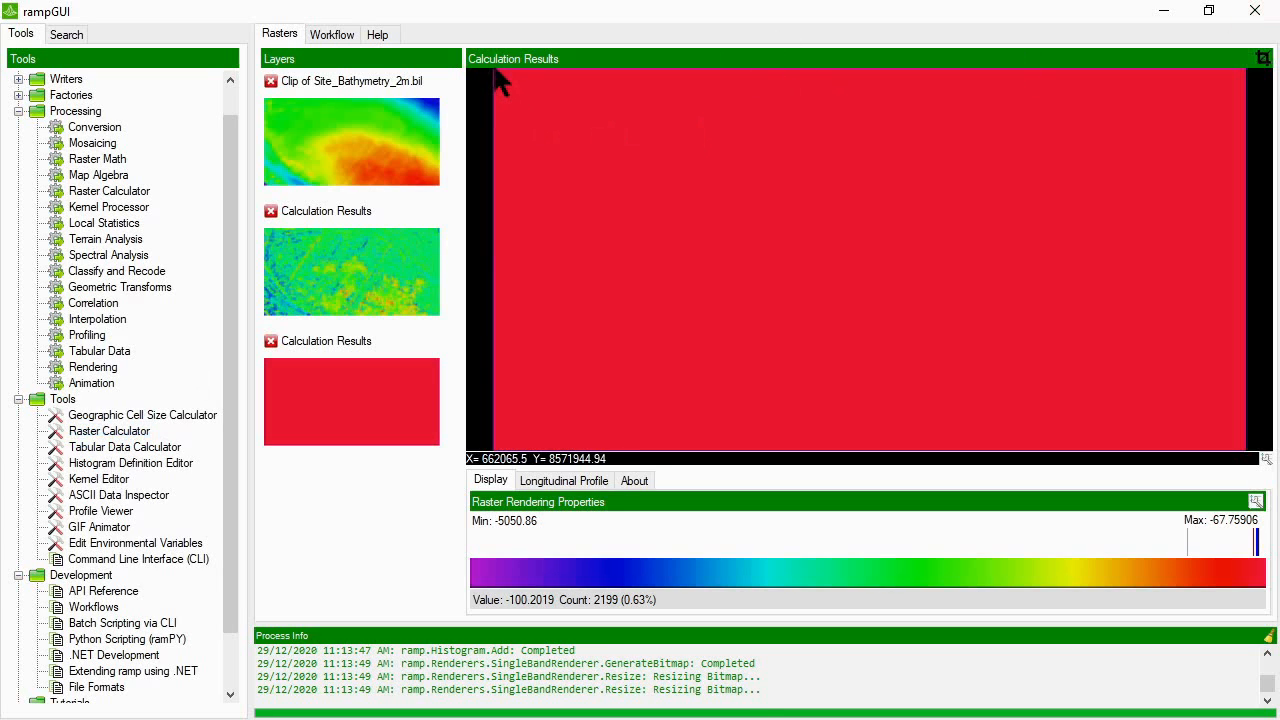
{"action": "left_click_drag", "start_coordinate": [494, 67], "coordinate": [1248, 460]}
{"action": "right_click", "coordinate": [322, 522]}
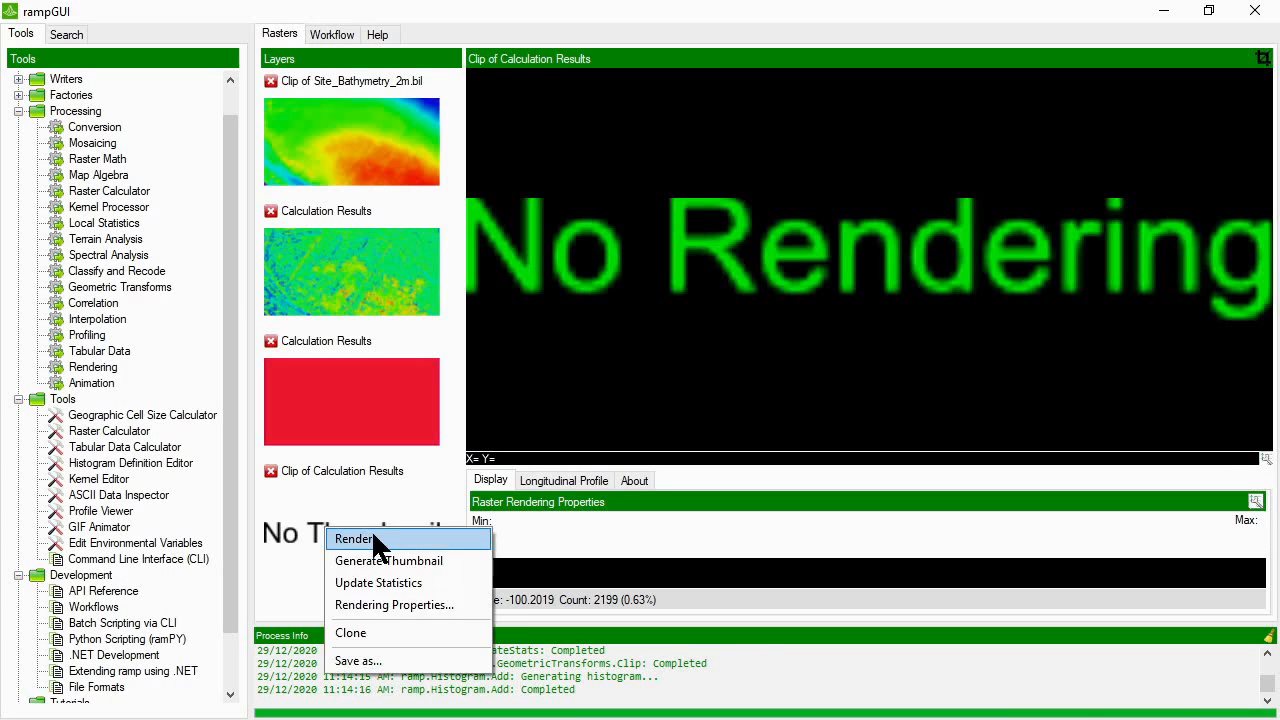
{"action": "left_click", "coordinate": [373, 537]}
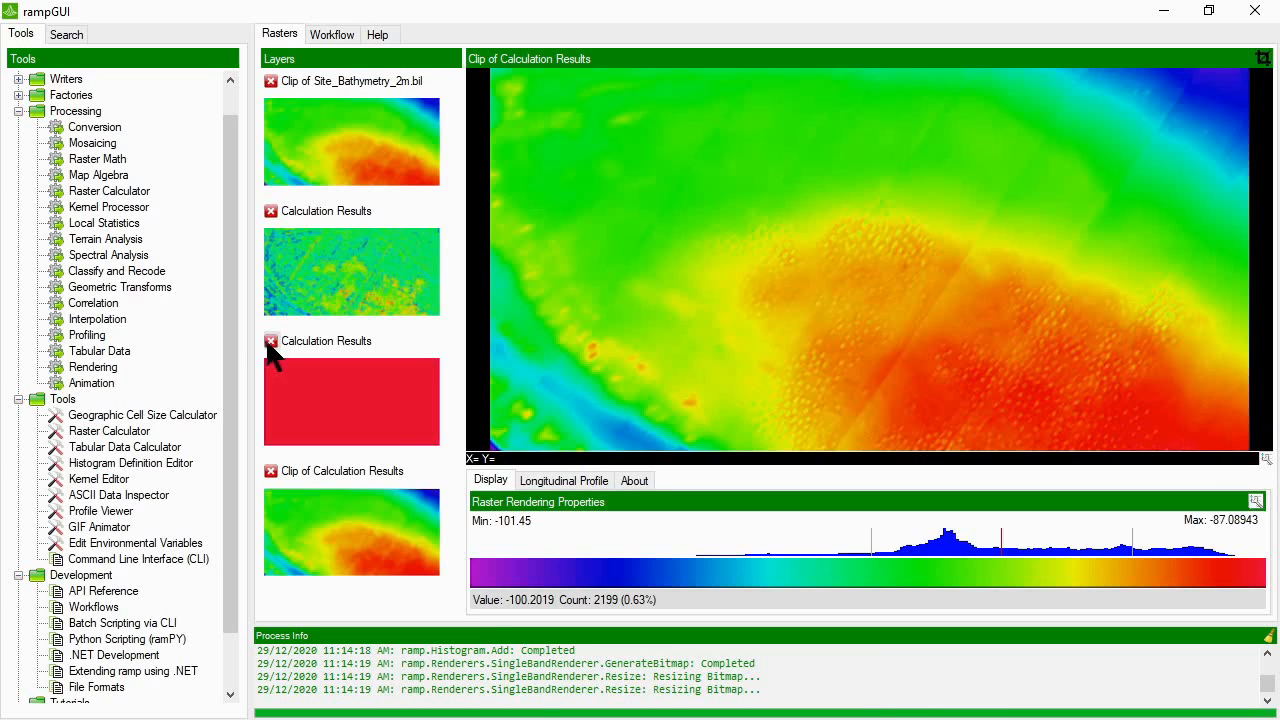
{"action": "left_click", "coordinate": [270, 342]}
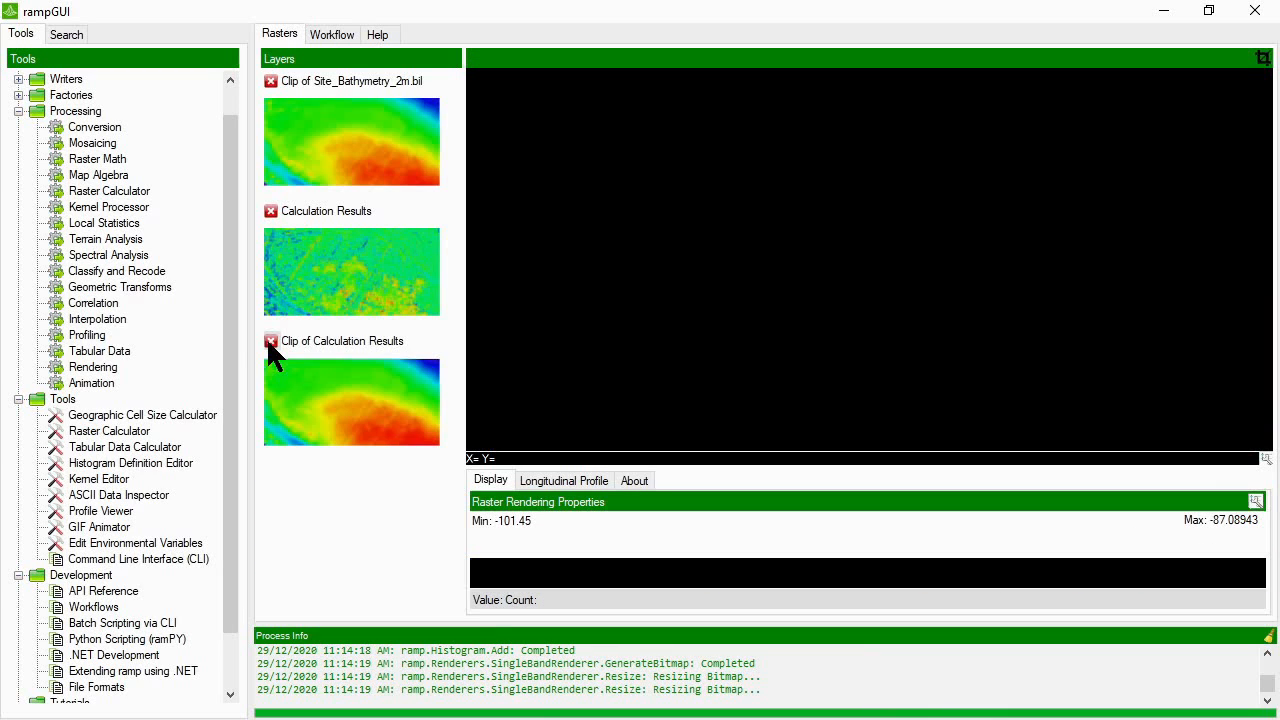
{"action": "left_click", "coordinate": [360, 422]}
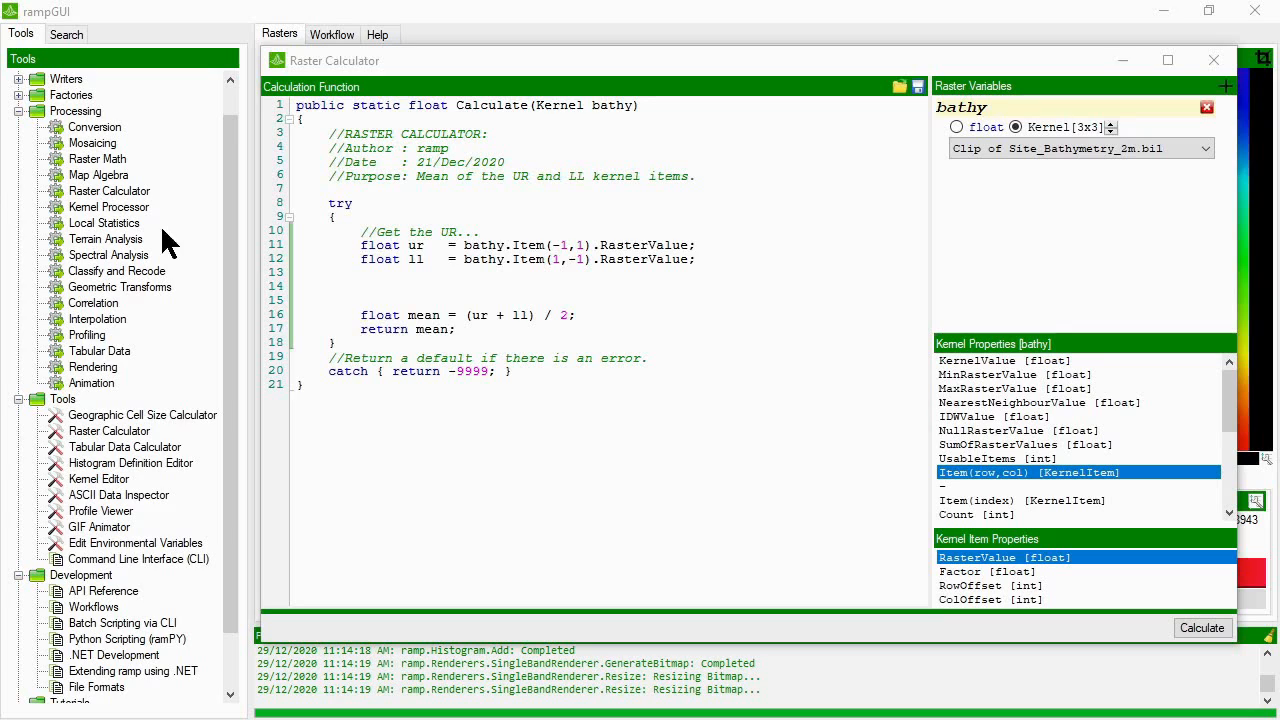
Step: Above the mean line, add the condition "if (ur == bathy.NullRasterValue || ll == bathy.NullRasterValue)"
{"action": "left_click", "coordinate": [427, 284]}
{"action": "type", "text": "if"}
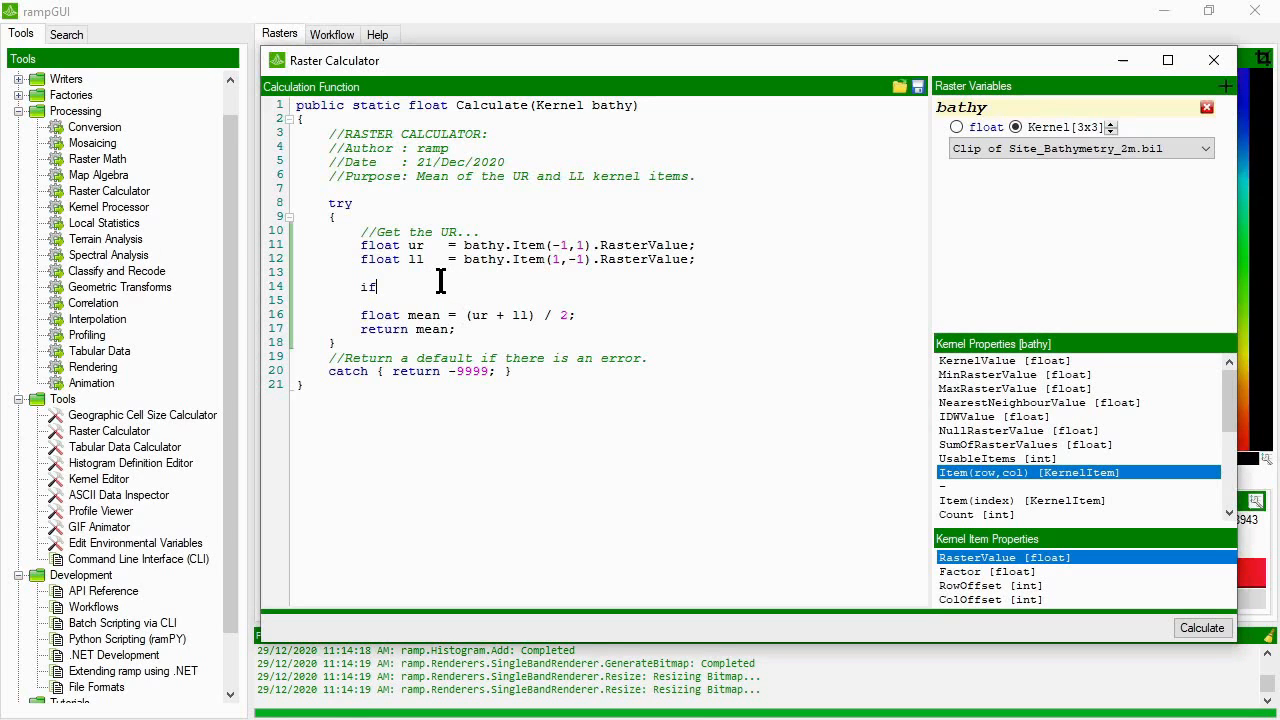
{"action": "type", "text": " (ur =="}
{"action": "left_click", "coordinate": [988, 431]}
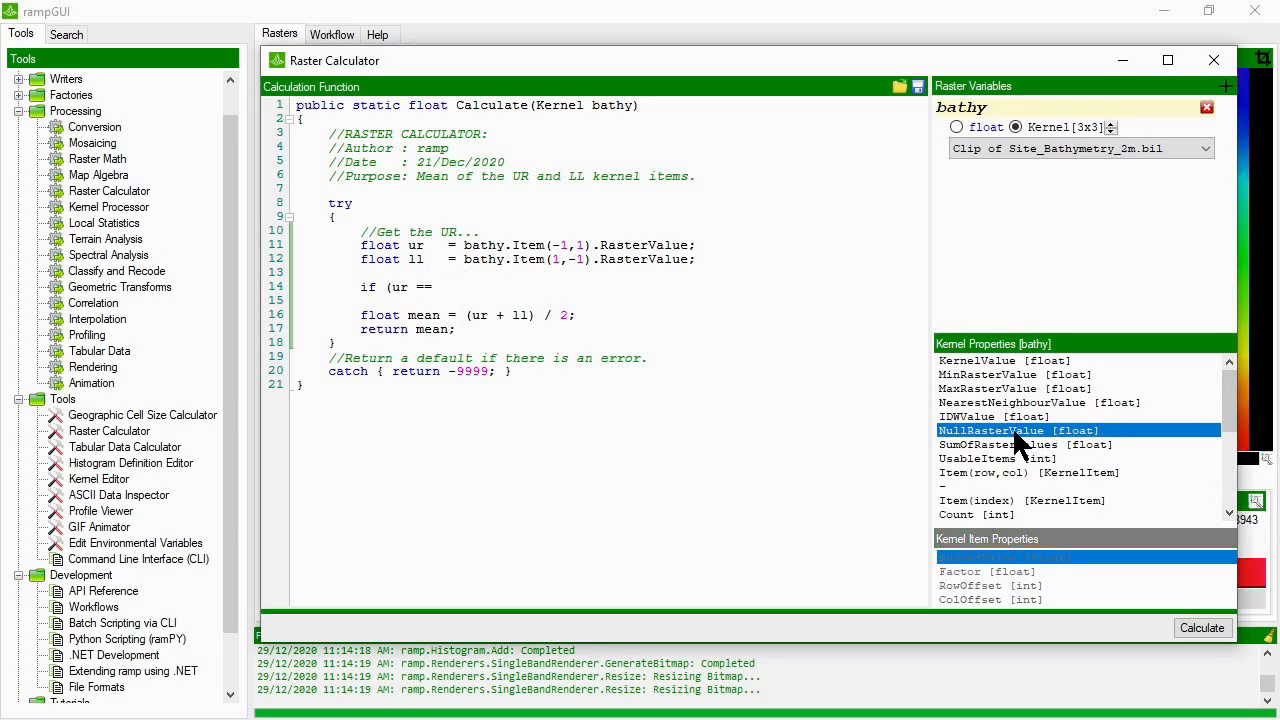
{"action": "double_click", "coordinate": [1012, 430]}
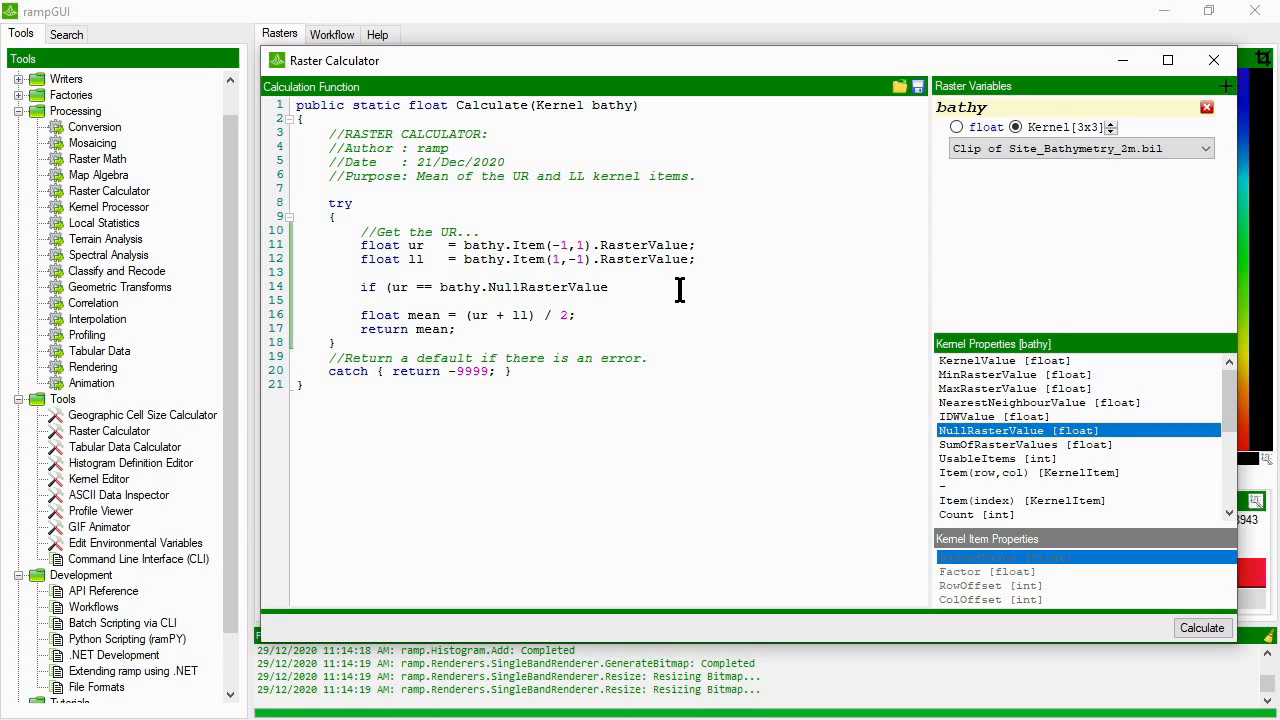
{"action": "type", "text": "|| ll =="}
{"action": "double_click", "coordinate": [1005, 431]}
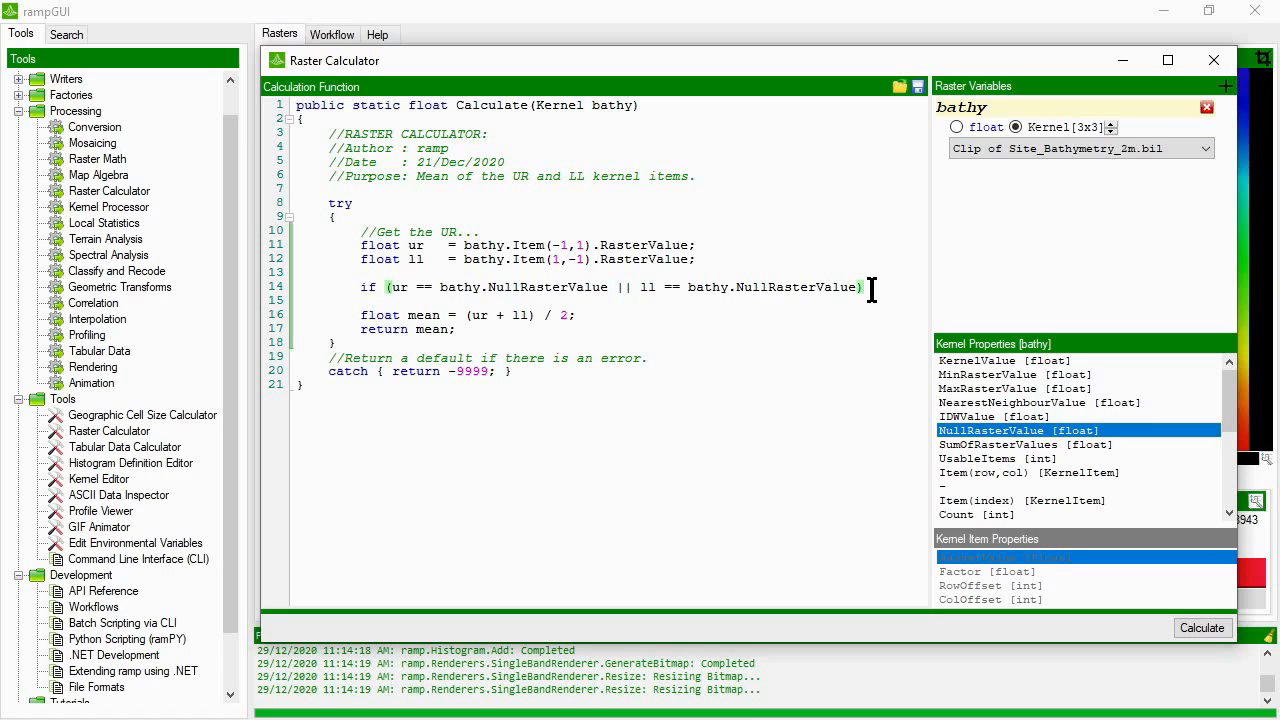
Step: Give the null-value condition a braced body containing "return -9999;"
{"action": "key", "text": "Return"}
{"action": "type", "text": "{"}
{"action": "key", "text": "Return"}
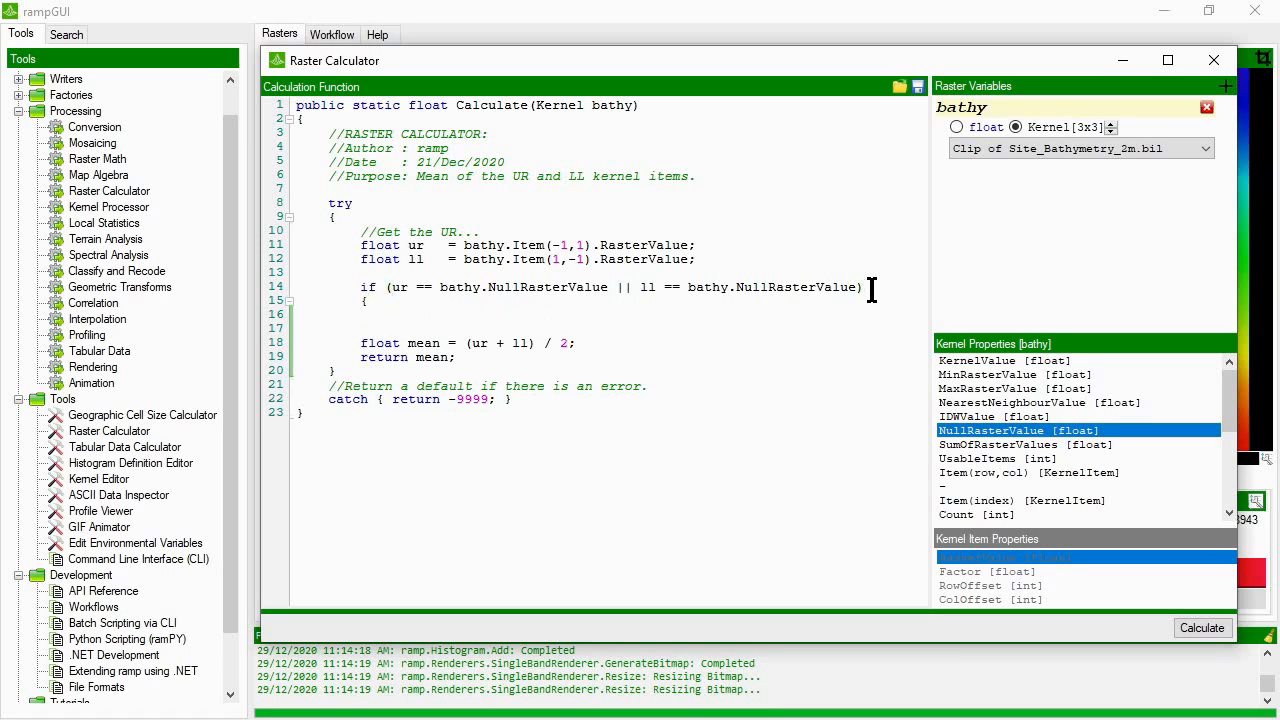
{"action": "key", "text": "Return"}
{"action": "type", "text": "}"}
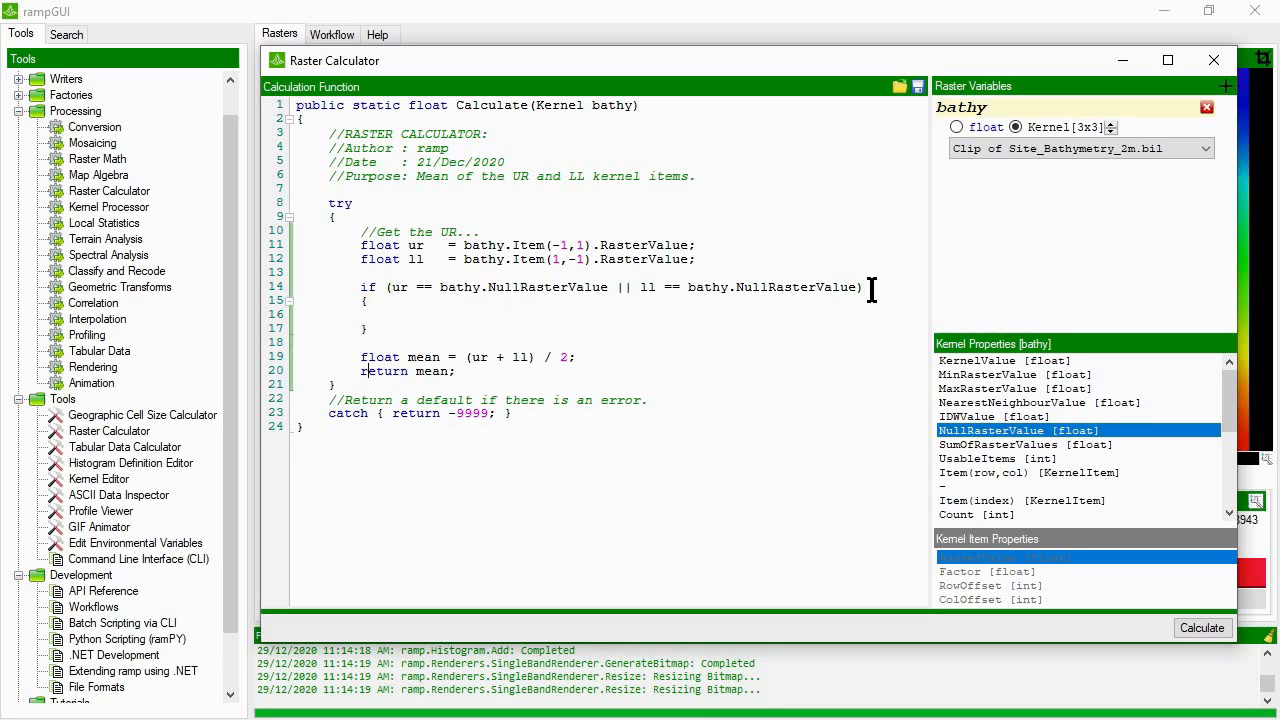
{"action": "key", "text": "Up"}
{"action": "key", "text": "Up"}
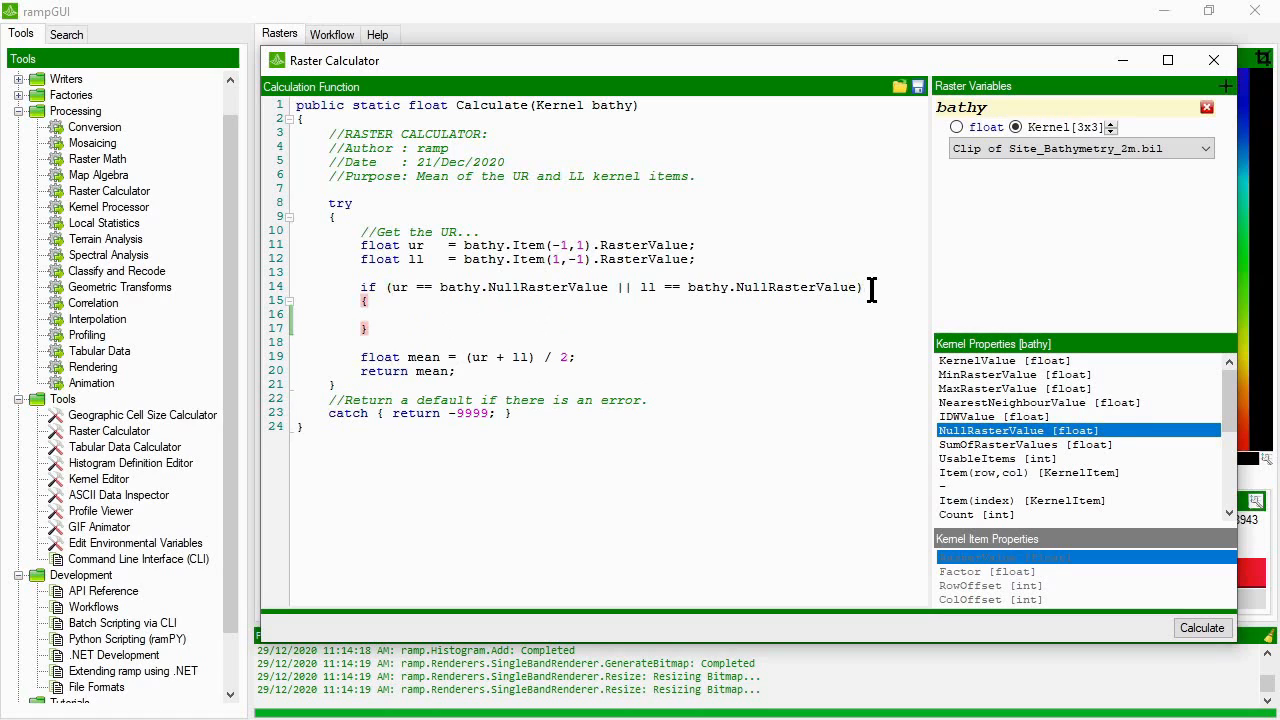
{"action": "type", "text": "return -9999;"}
Step: Add an empty braced else block after the if block
{"action": "key", "text": "Return"}
{"action": "type", "text": "else"}
{"action": "key", "text": "Return"}
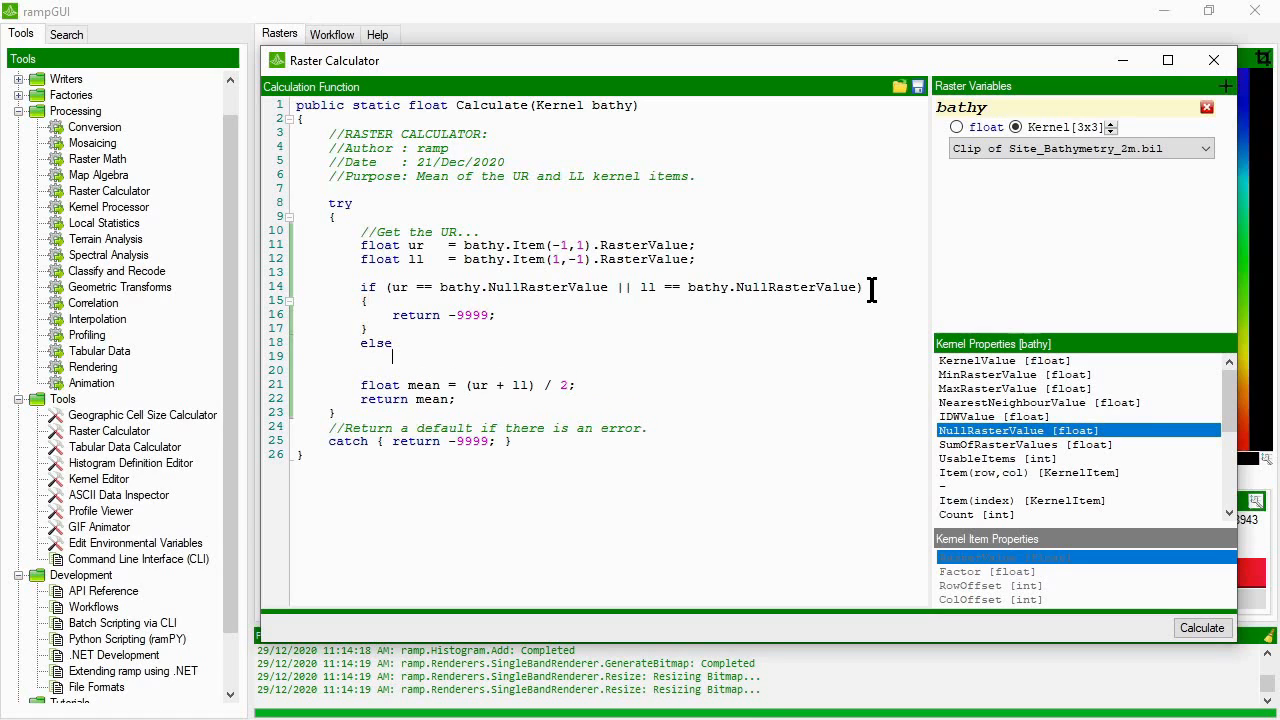
{"action": "type", "text": "{"}
{"action": "key", "text": "Return"}
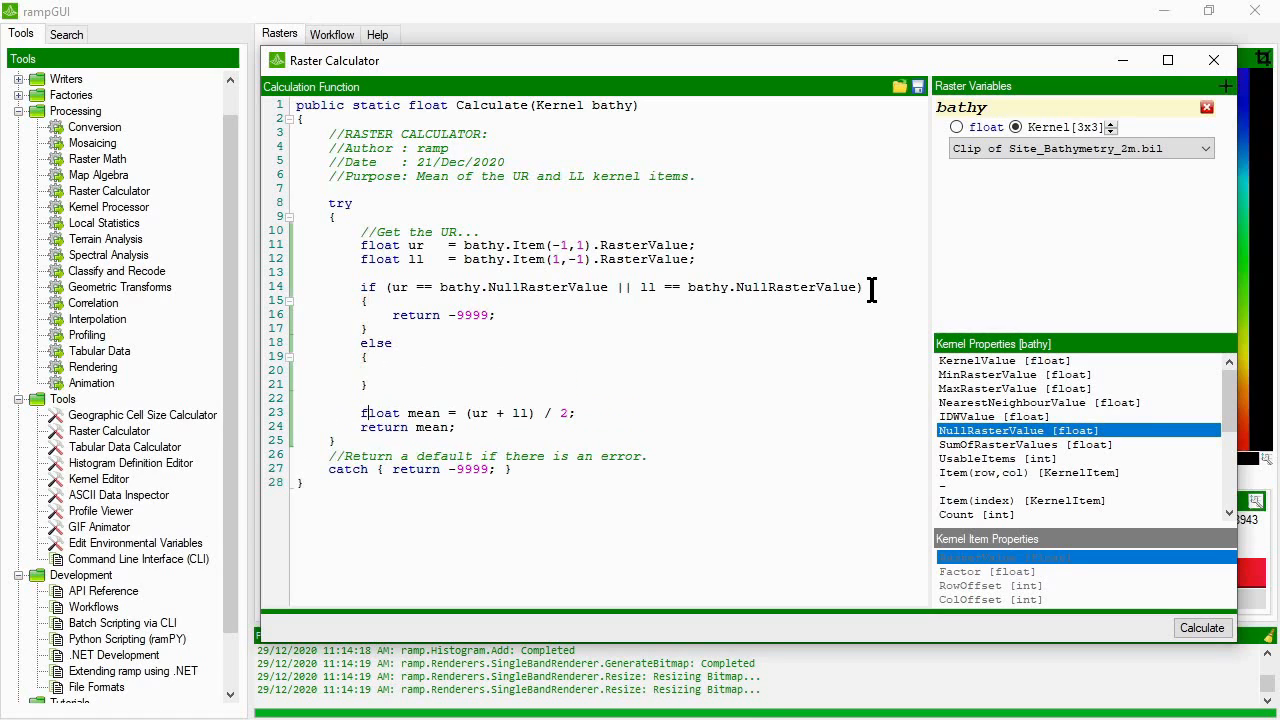
Step: Move the mean calculation and "return mean;" lines into the else block
{"action": "key", "text": "shift+Up"}
{"action": "key", "text": "shift+Home"}
{"action": "key", "text": "ctrl+c"}
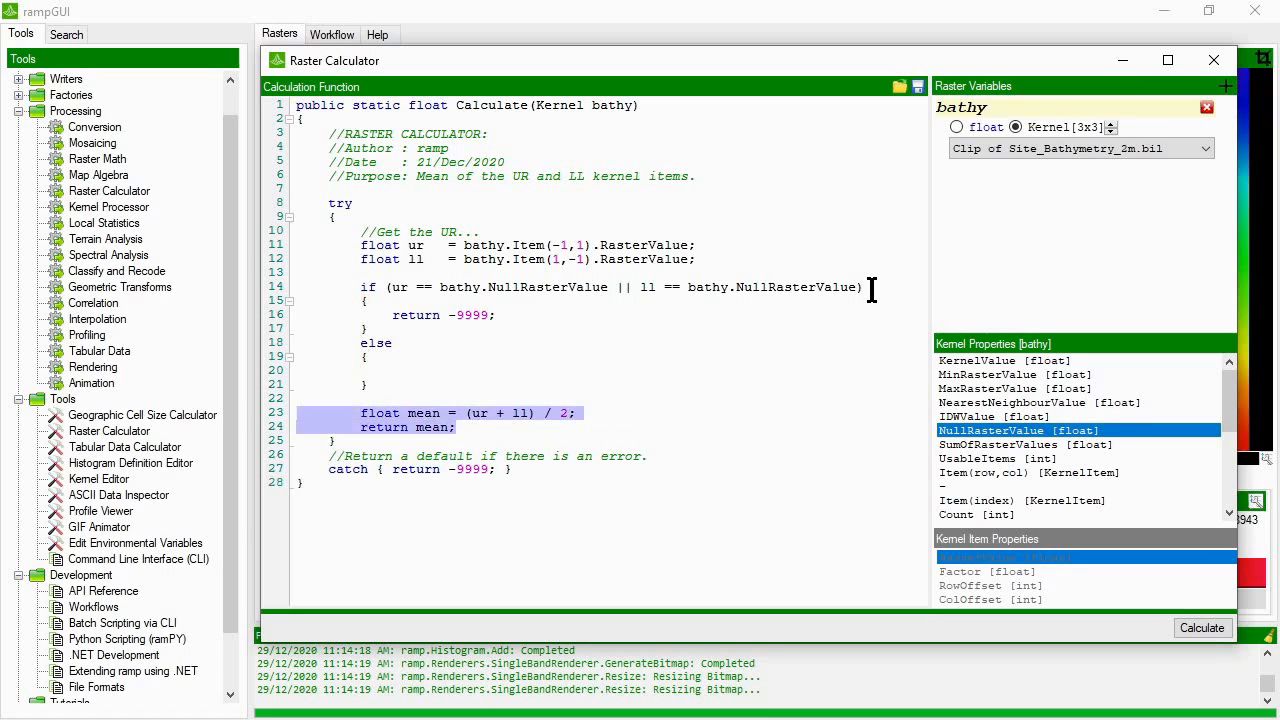
{"action": "key", "text": "Delete"}
{"action": "key", "text": "BackSpace"}
{"action": "key", "text": "shift+Home"}
{"action": "key", "text": "BackSpace"}
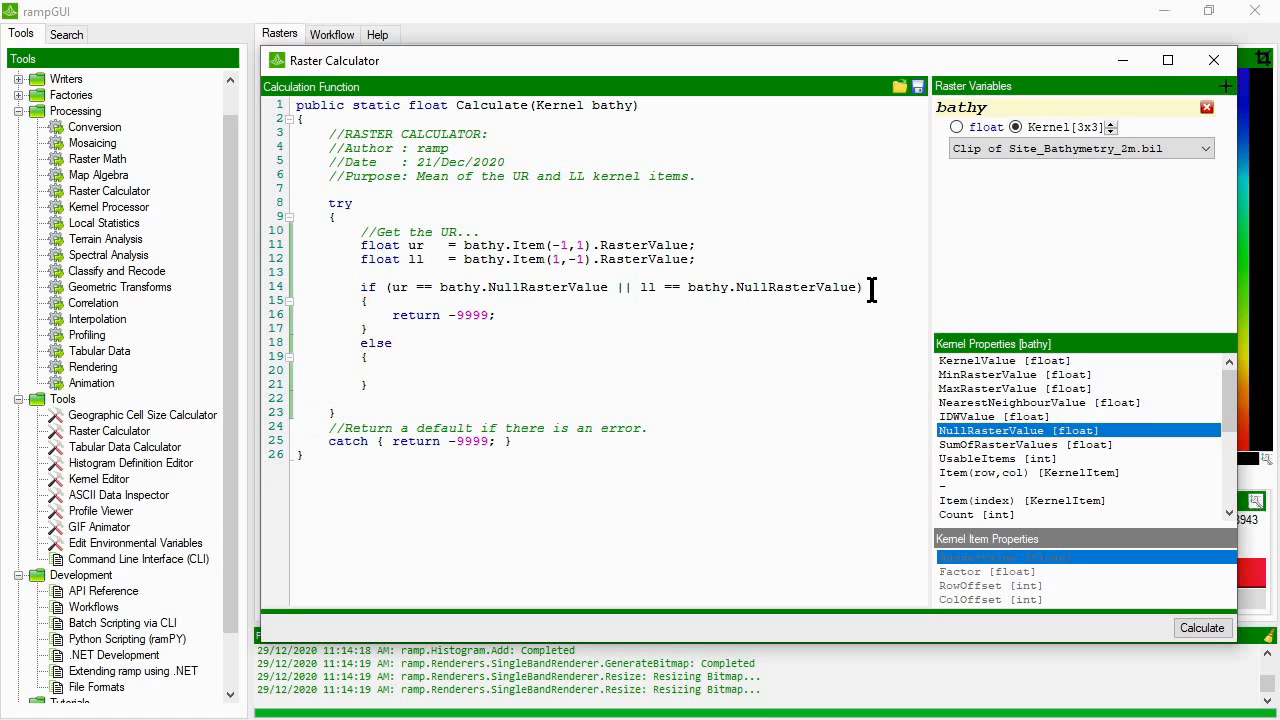
{"action": "key", "text": "ctrl+v"}
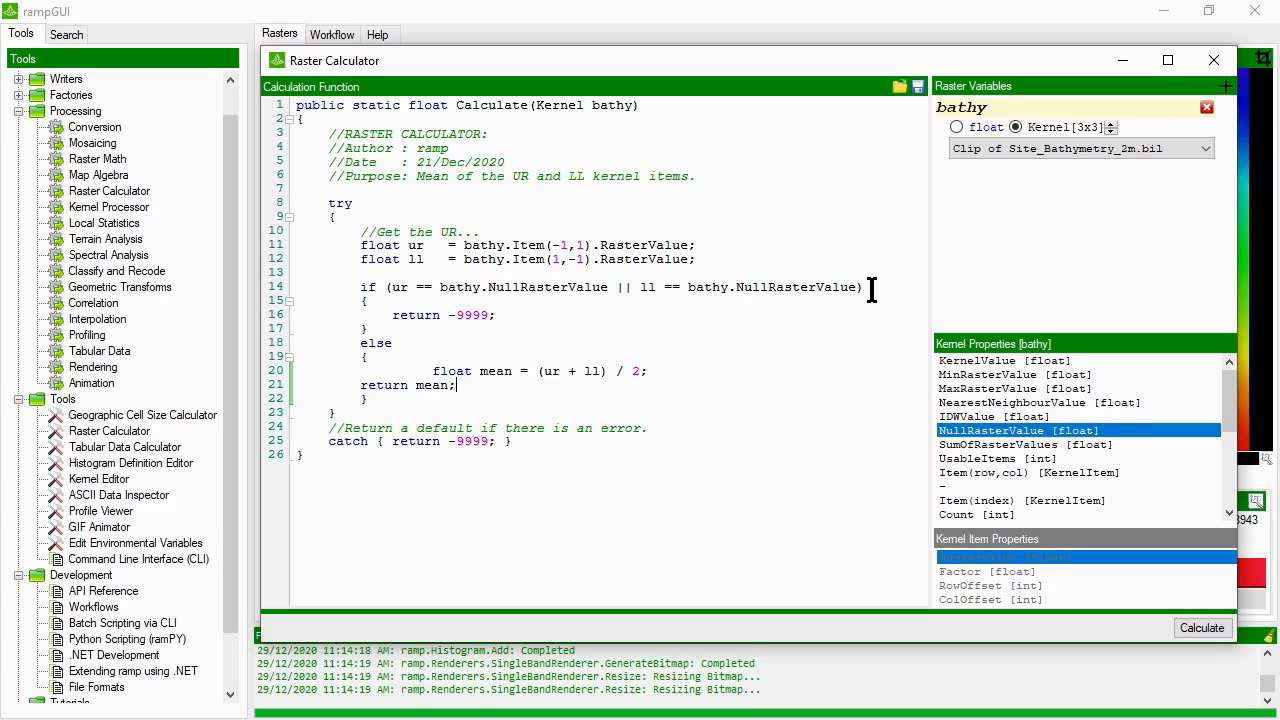
Step: Align the indentation of the two moved lines inside the else block
{"action": "key", "text": "Tab"}
{"action": "key", "text": "Up"}
{"action": "key", "text": "Delete"}
{"action": "key", "text": "Delete"}
{"action": "key", "text": "Delete"}
{"action": "key", "text": "Delete"}
{"action": "key", "text": "Delete"}
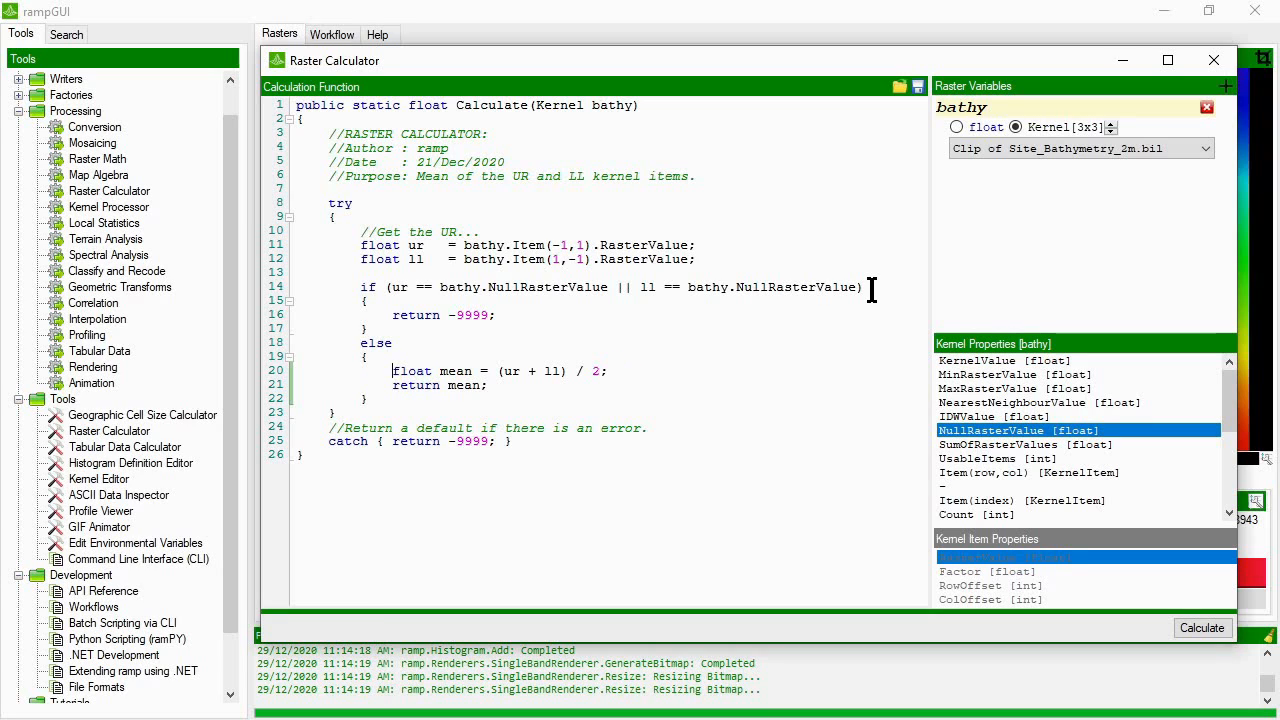
Step: Run the calculation with the null check and render the resulting raster
{"action": "left_click", "coordinate": [566, 298]}
{"action": "left_click", "coordinate": [1200, 628]}
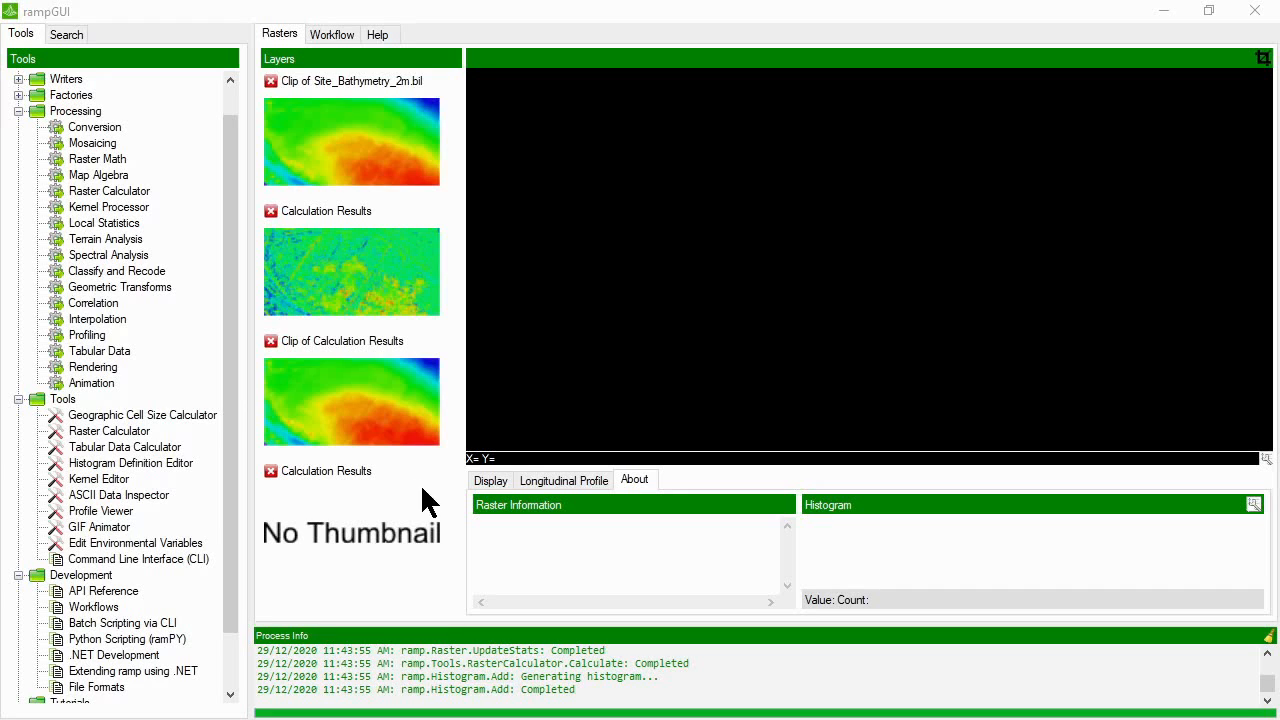
{"action": "right_click", "coordinate": [326, 528]}
{"action": "left_click", "coordinate": [360, 538]}
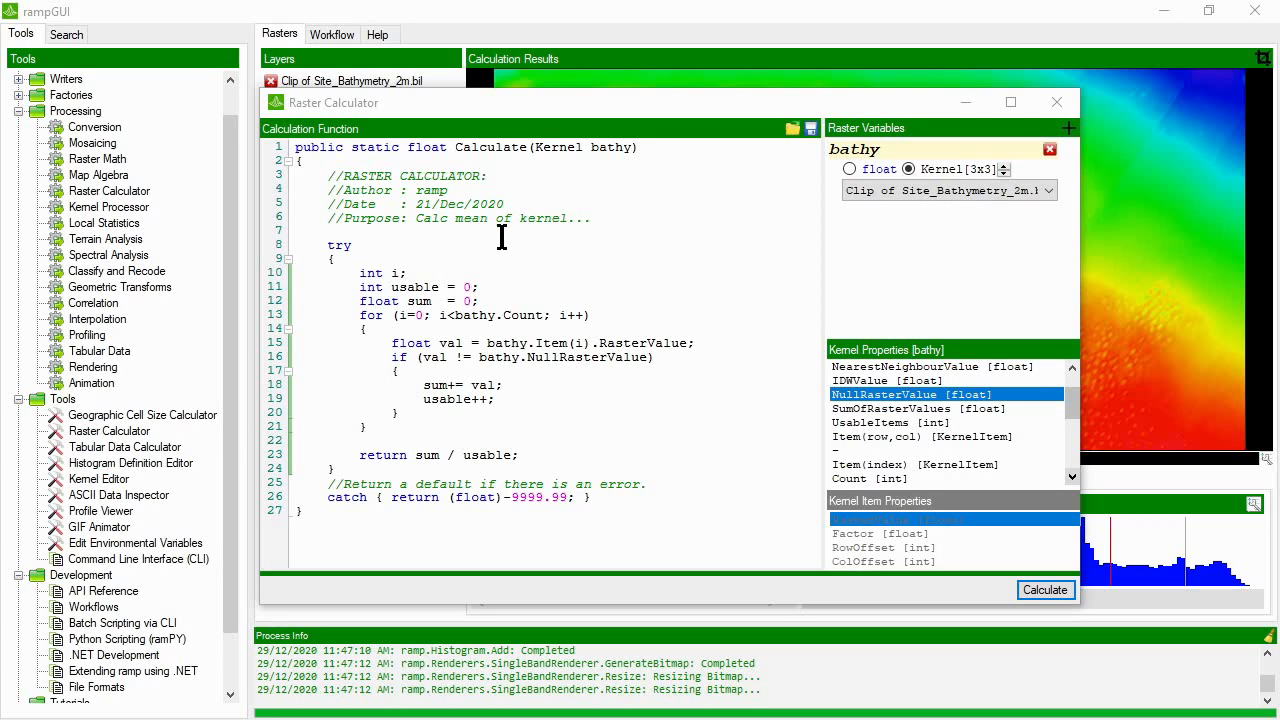
Step: Examine the kernel mean function's counter and sum declarations, the loop's accumulation lines and the return statement
{"action": "scroll", "coordinate": [995, 410], "scroll_direction": "up", "scroll_amount": 1}
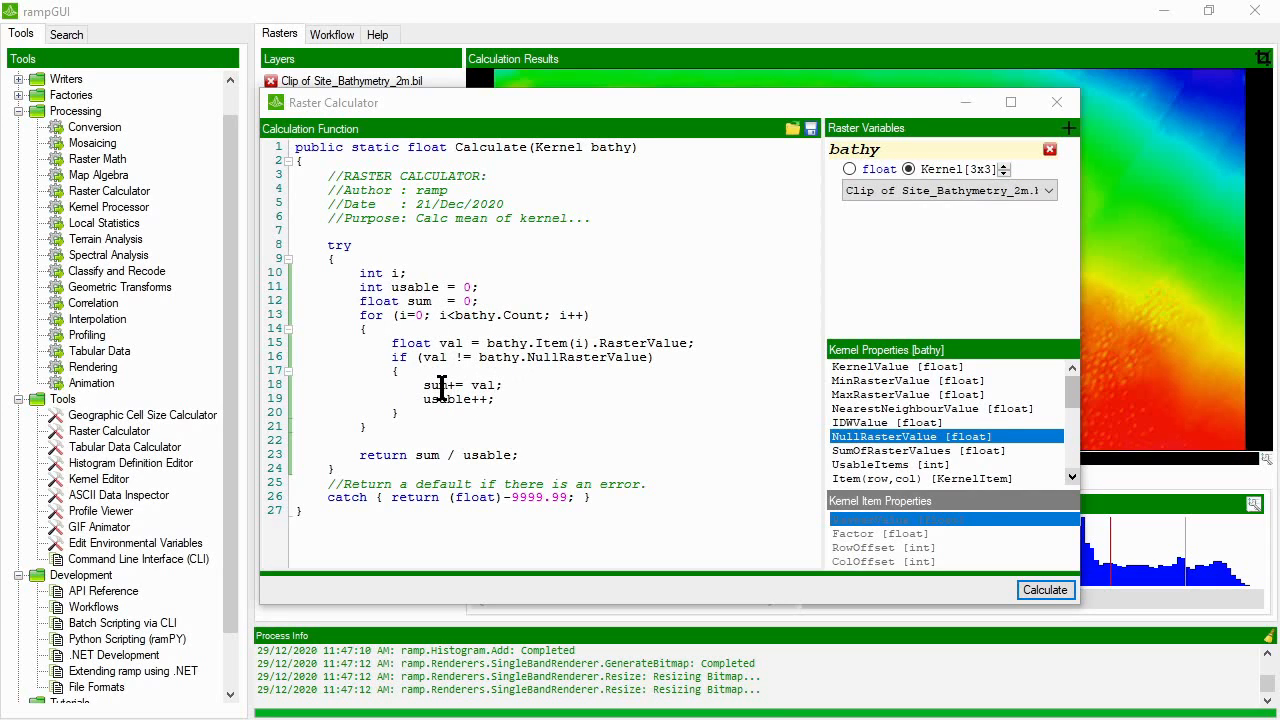
{"action": "left_click", "coordinate": [401, 276]}
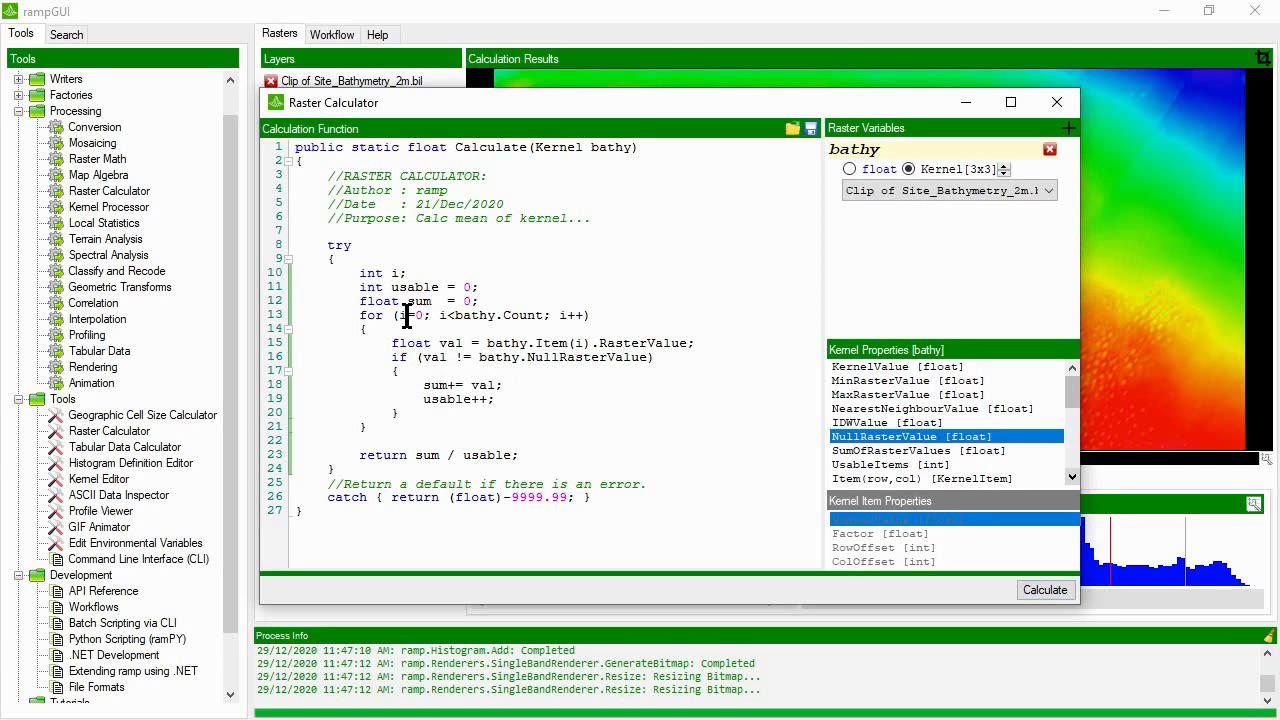
{"action": "left_click", "coordinate": [479, 292]}
{"action": "left_click", "coordinate": [432, 303]}
{"action": "left_click", "coordinate": [516, 390]}
{"action": "left_click", "coordinate": [527, 404]}
{"action": "left_click", "coordinate": [563, 460]}
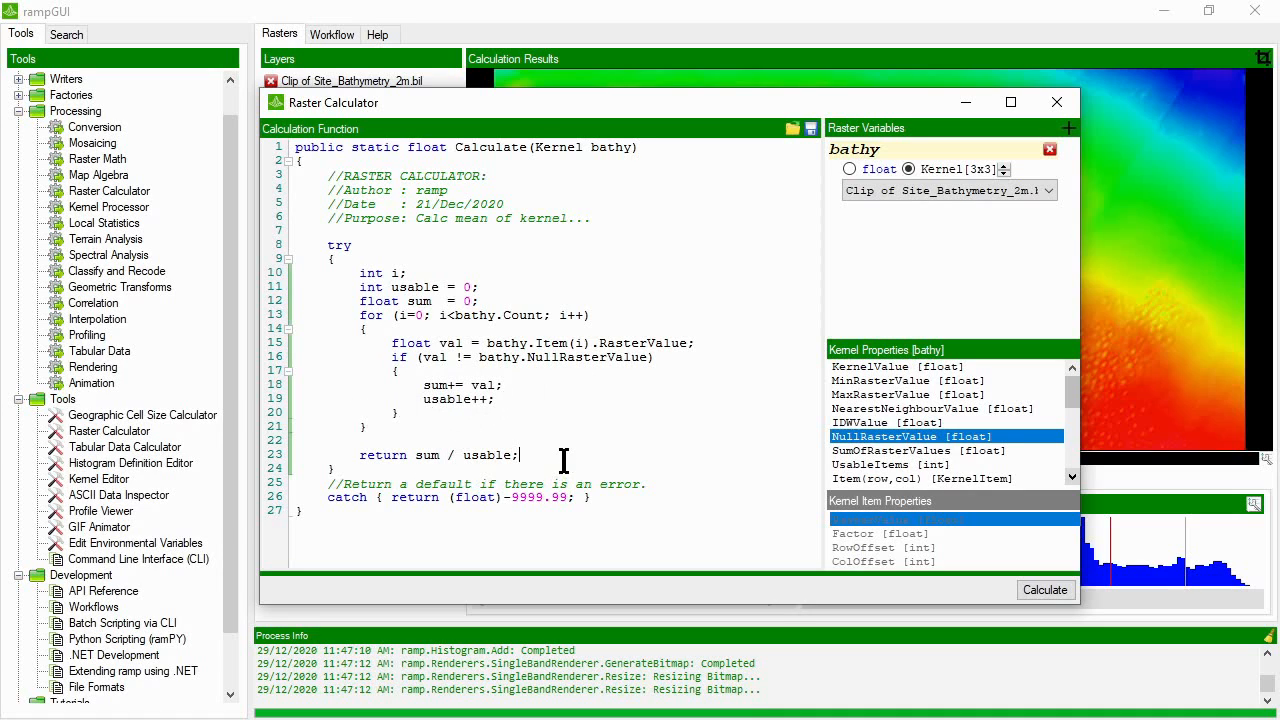